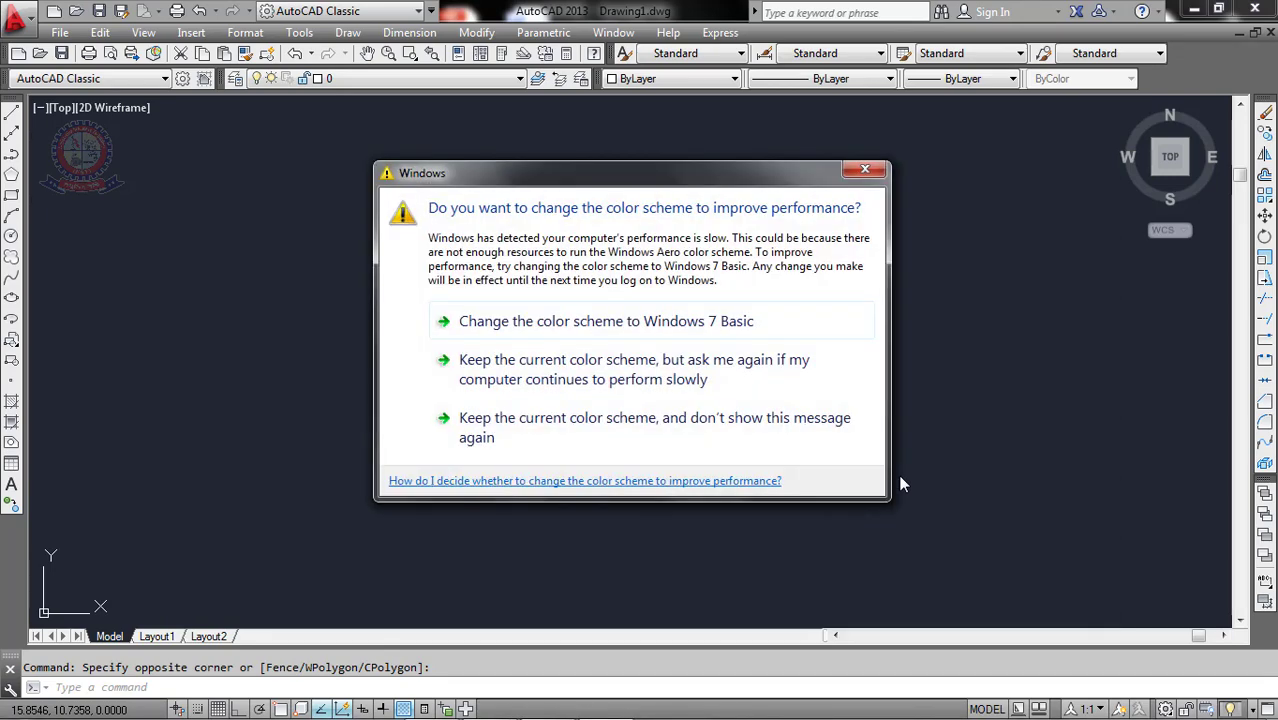
Accept the performance prompt's 'Change the color scheme to Windows 7 Basic' option
click(699, 331)
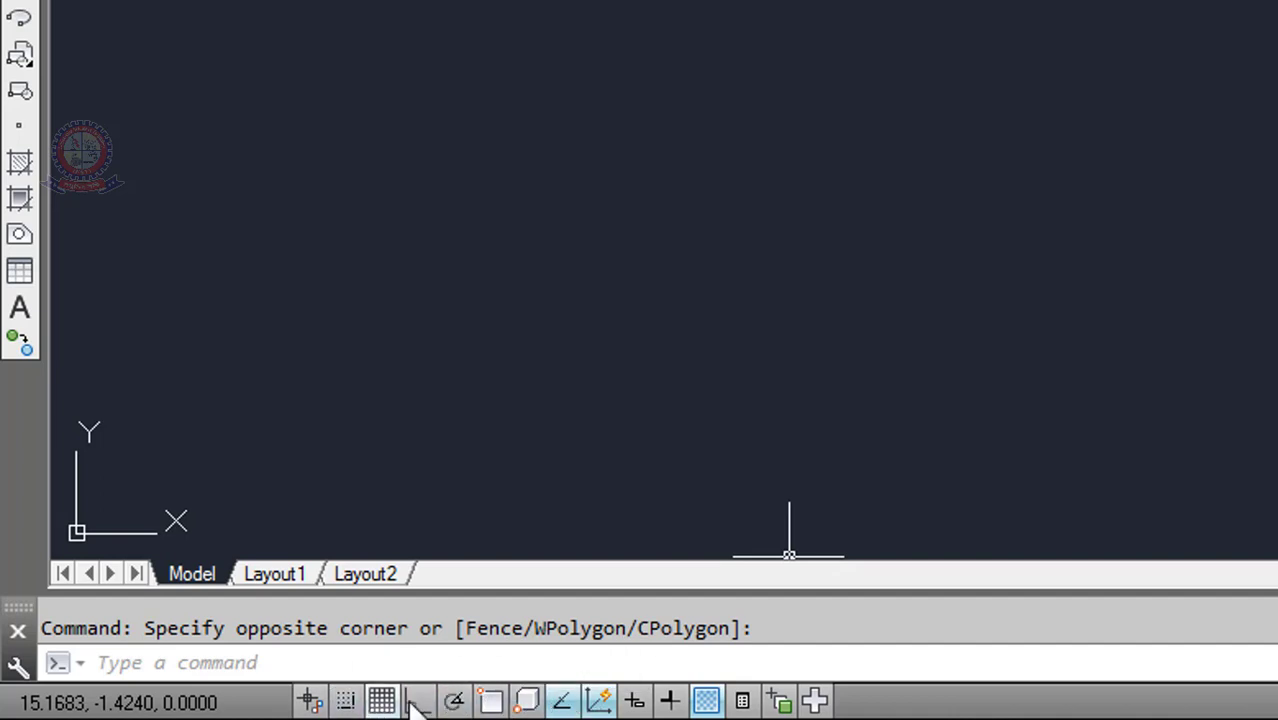
Show the Object Snap status-bar menu listing the snap modes
right_click(491, 703)
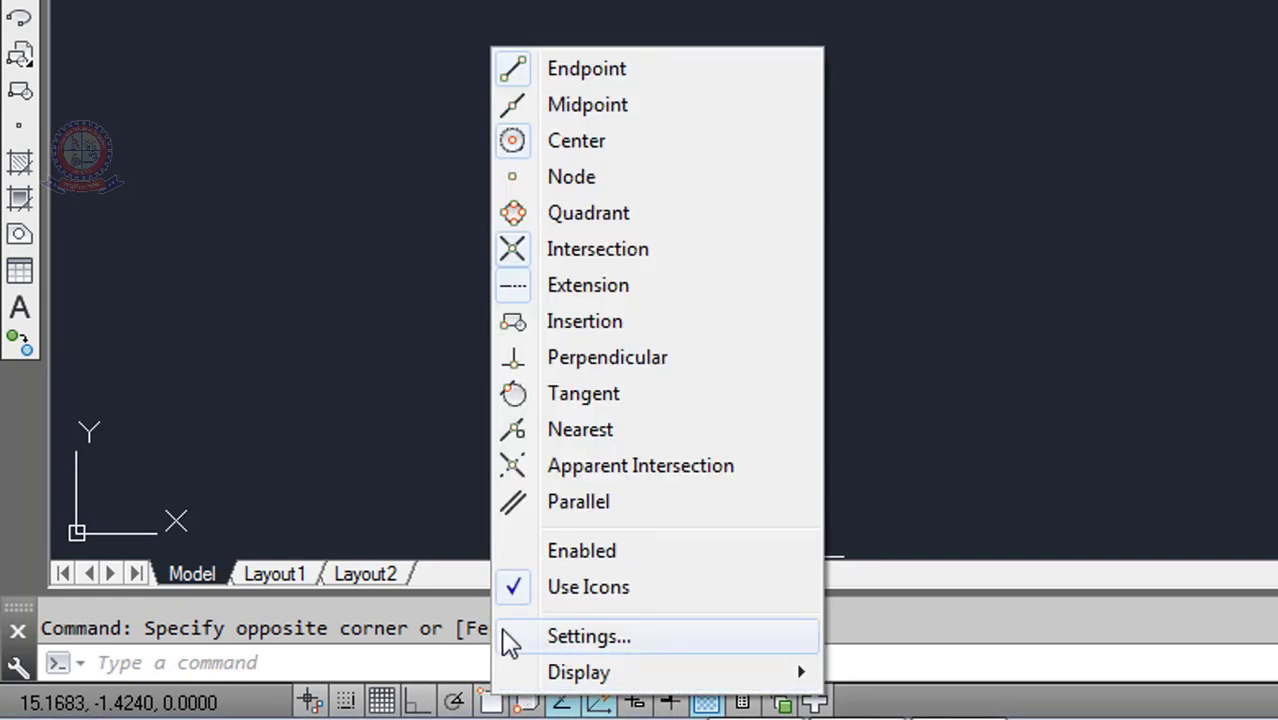
Open Drafting Settings and view Snap and Grid, Polar Tracking, Object Snap, 3D, Dynamic Input and Quick Properties pages
click(576, 640)
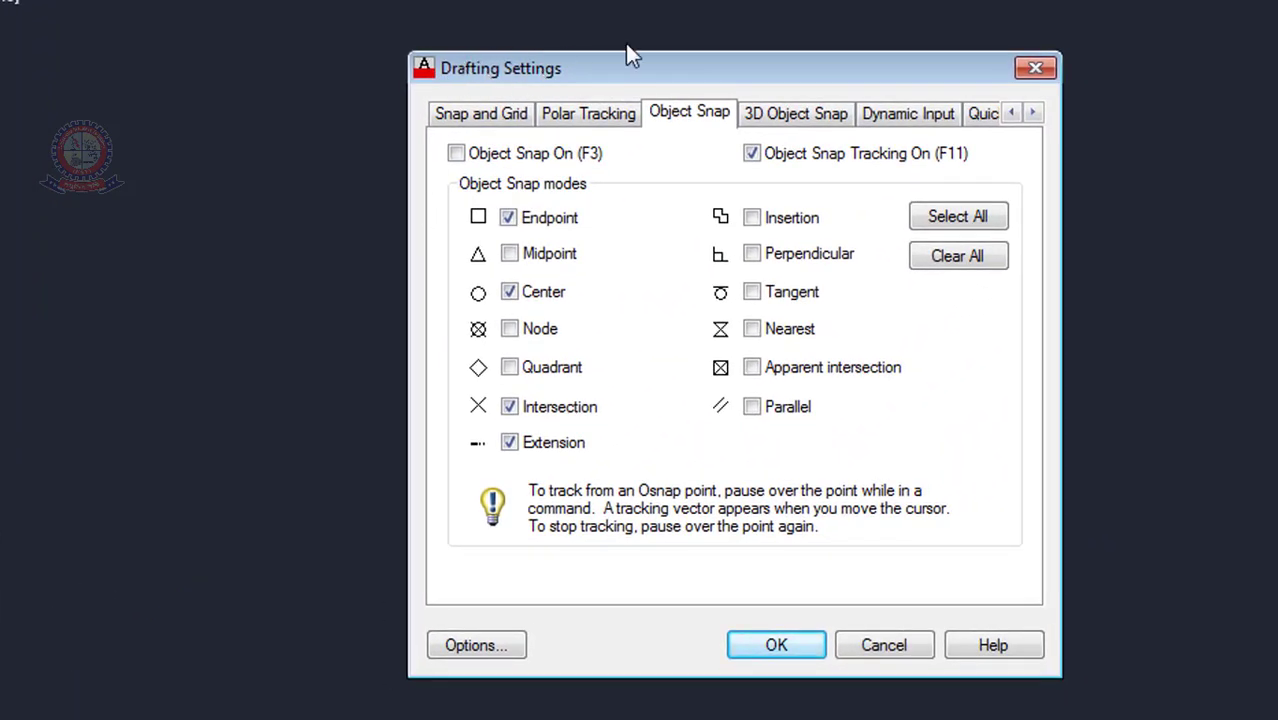
click(468, 120)
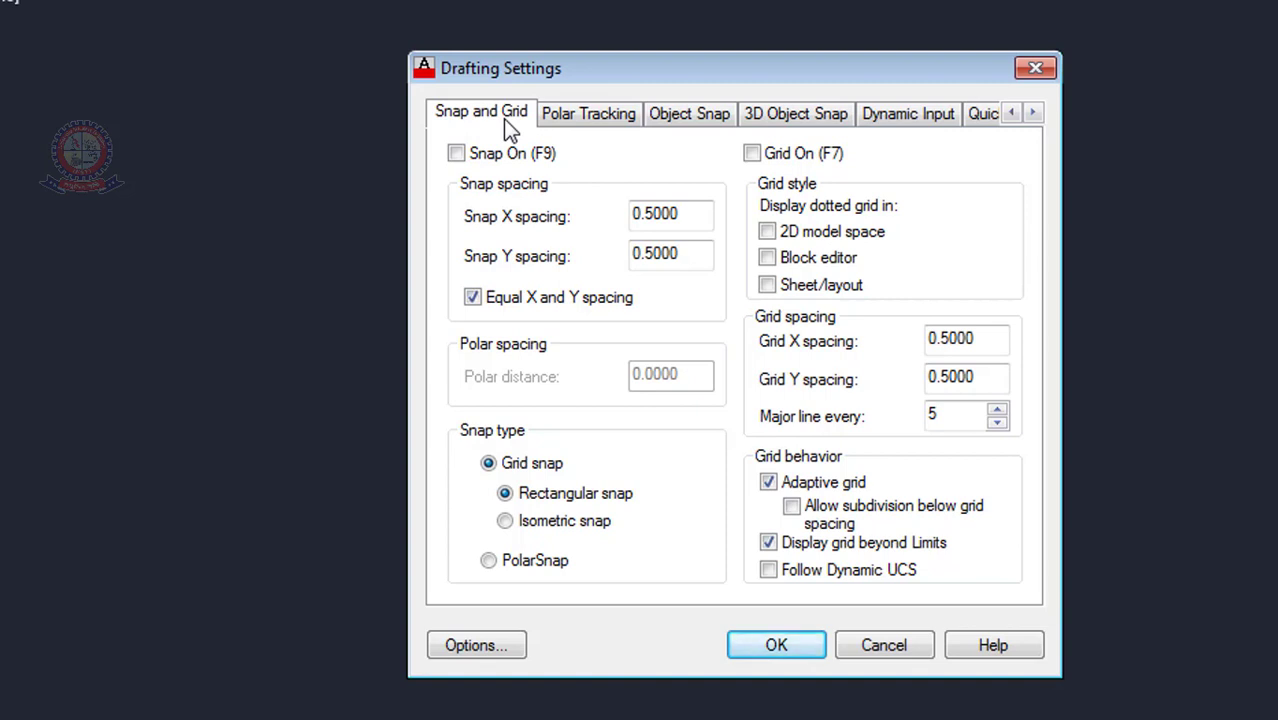
click(561, 120)
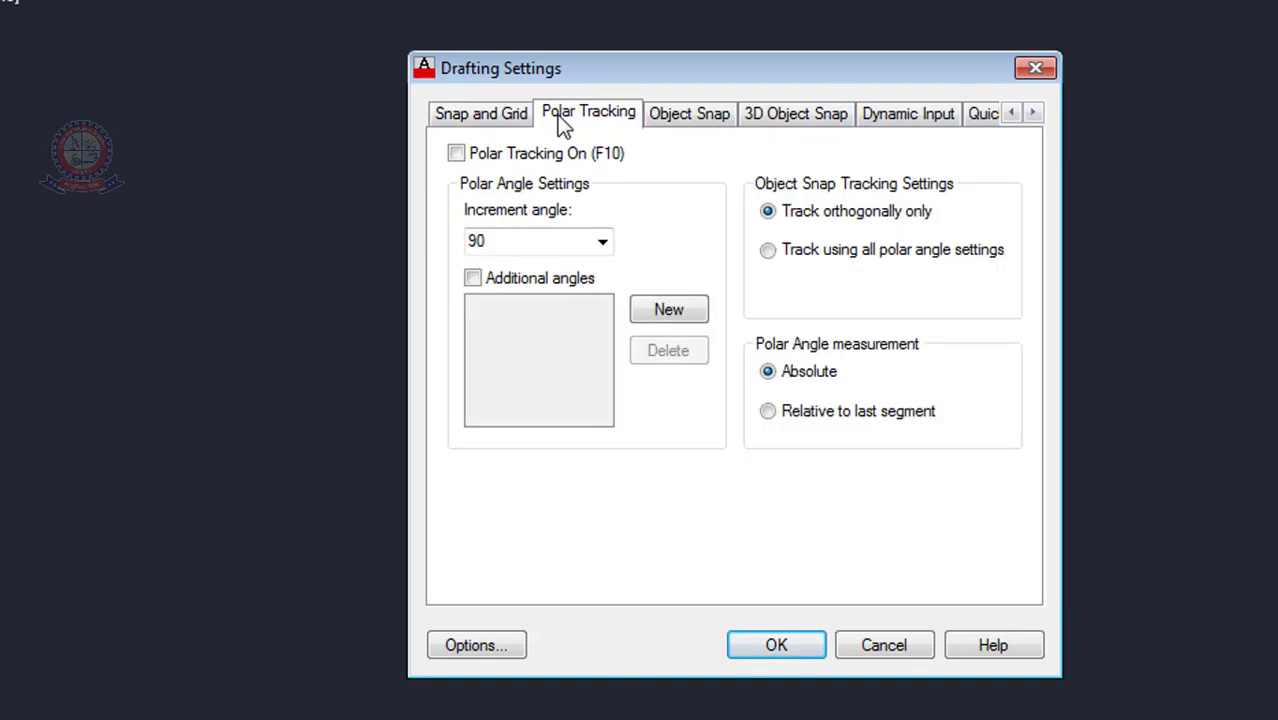
click(672, 124)
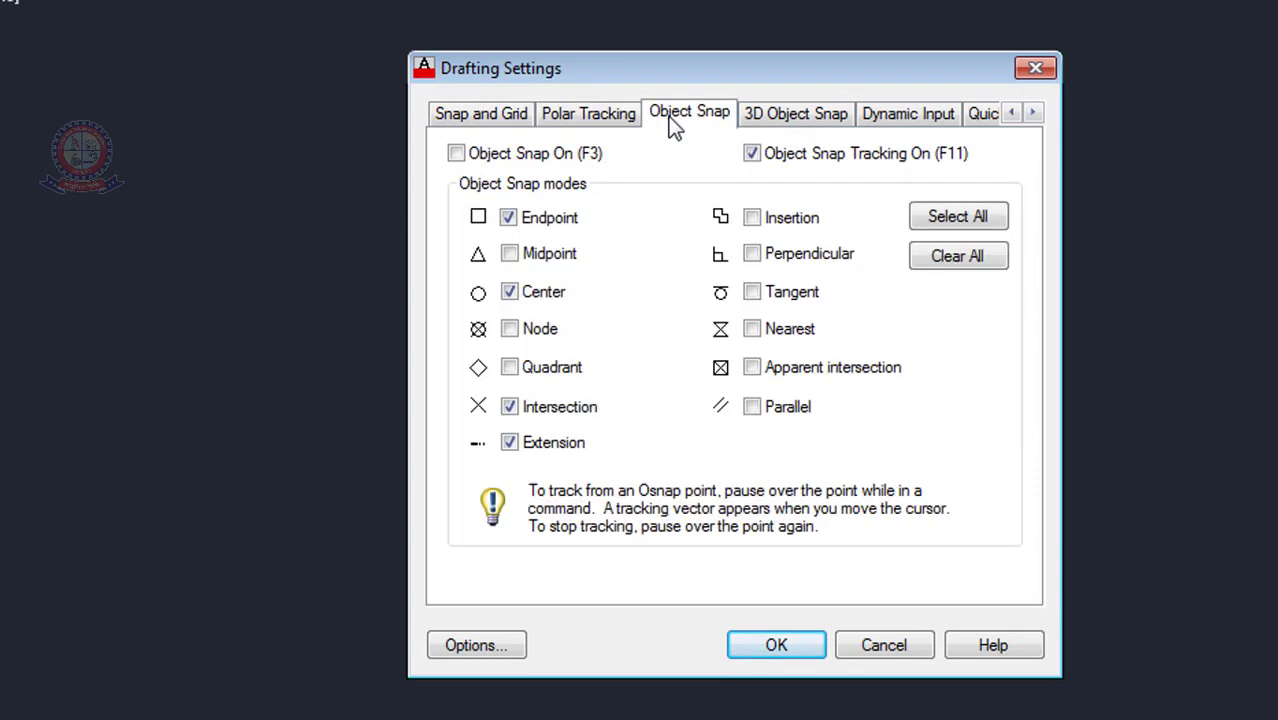
click(828, 121)
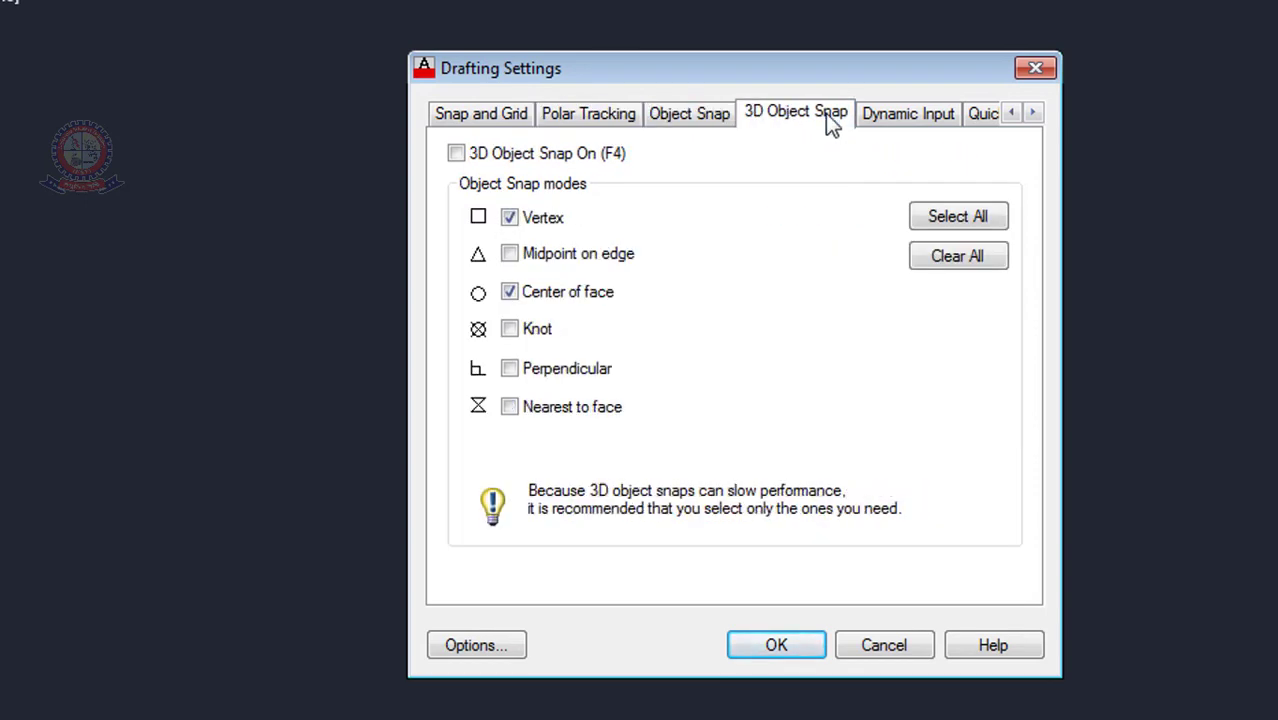
click(903, 108)
click(980, 115)
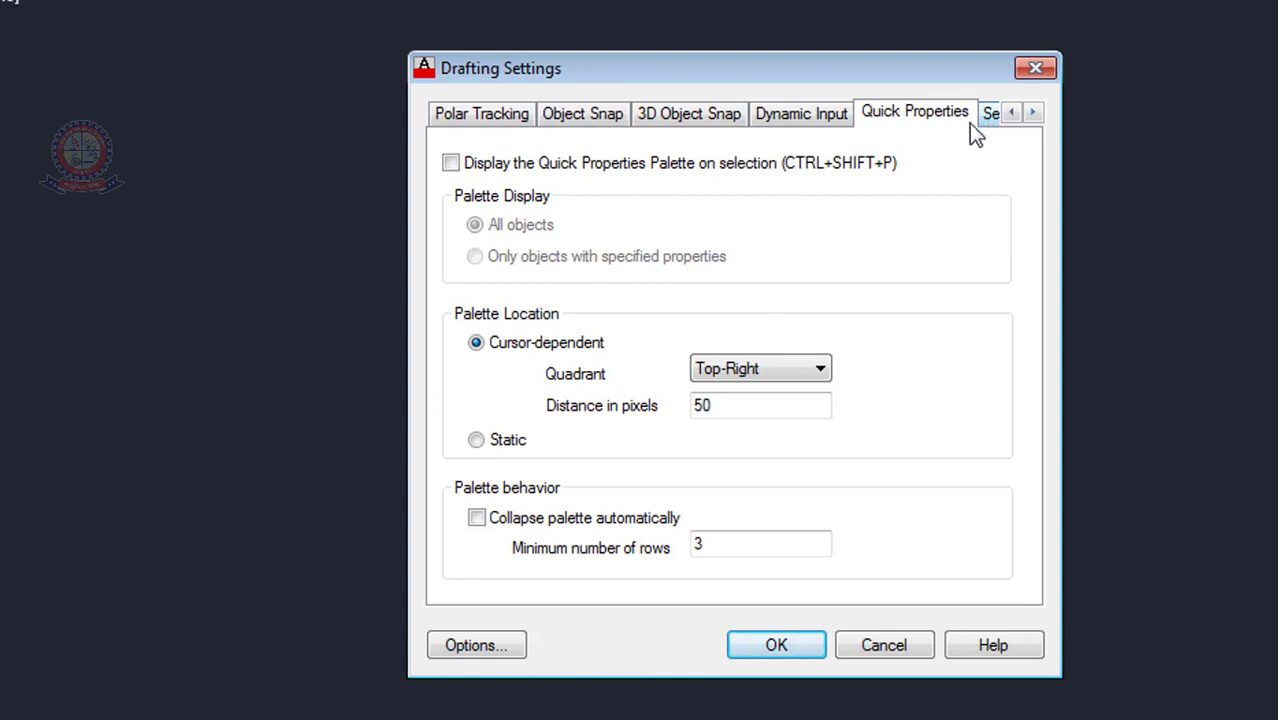
Revisit the Polar Tracking and 3D Object Snap pages, ending on the Object Snap modes
click(472, 115)
click(565, 114)
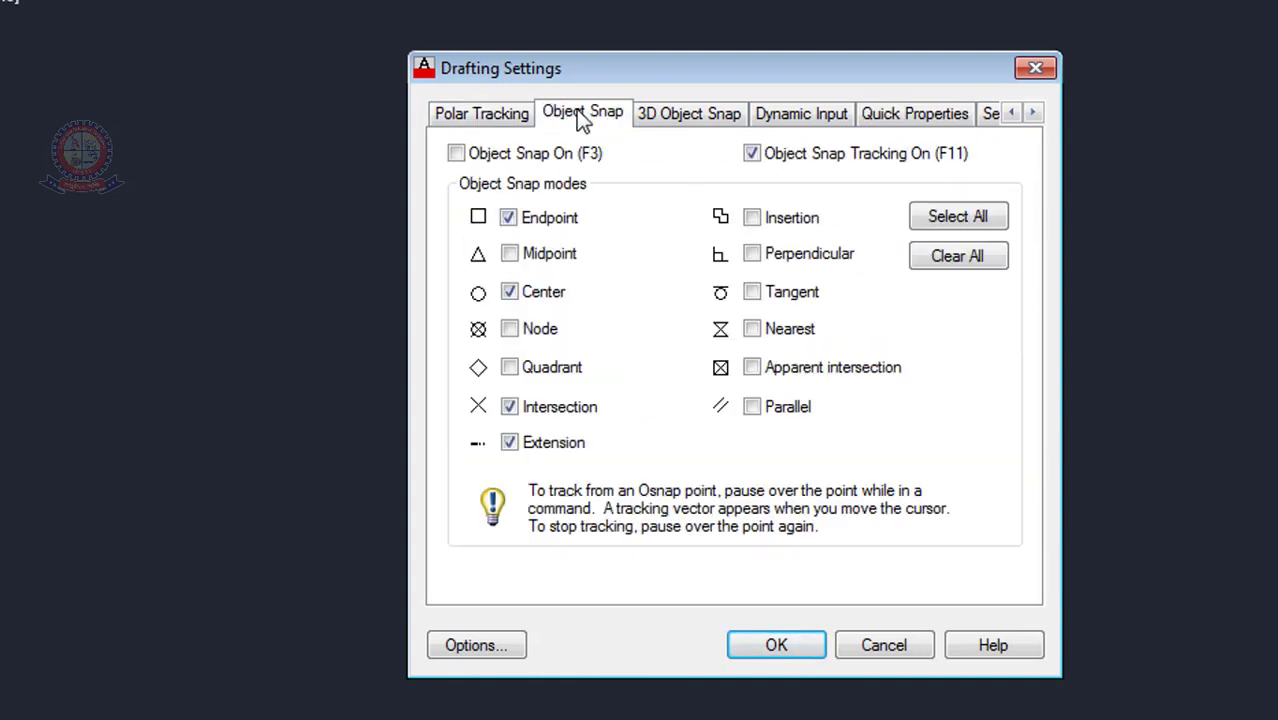
click(687, 116)
click(436, 118)
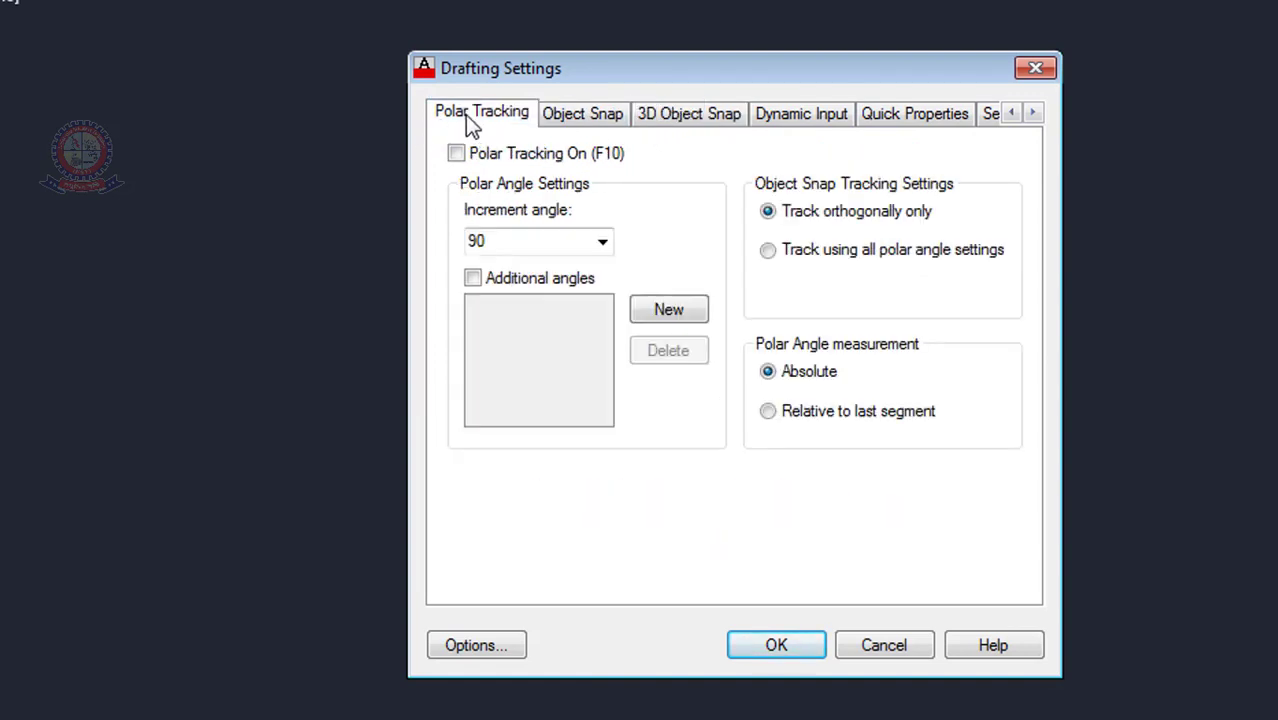
click(606, 117)
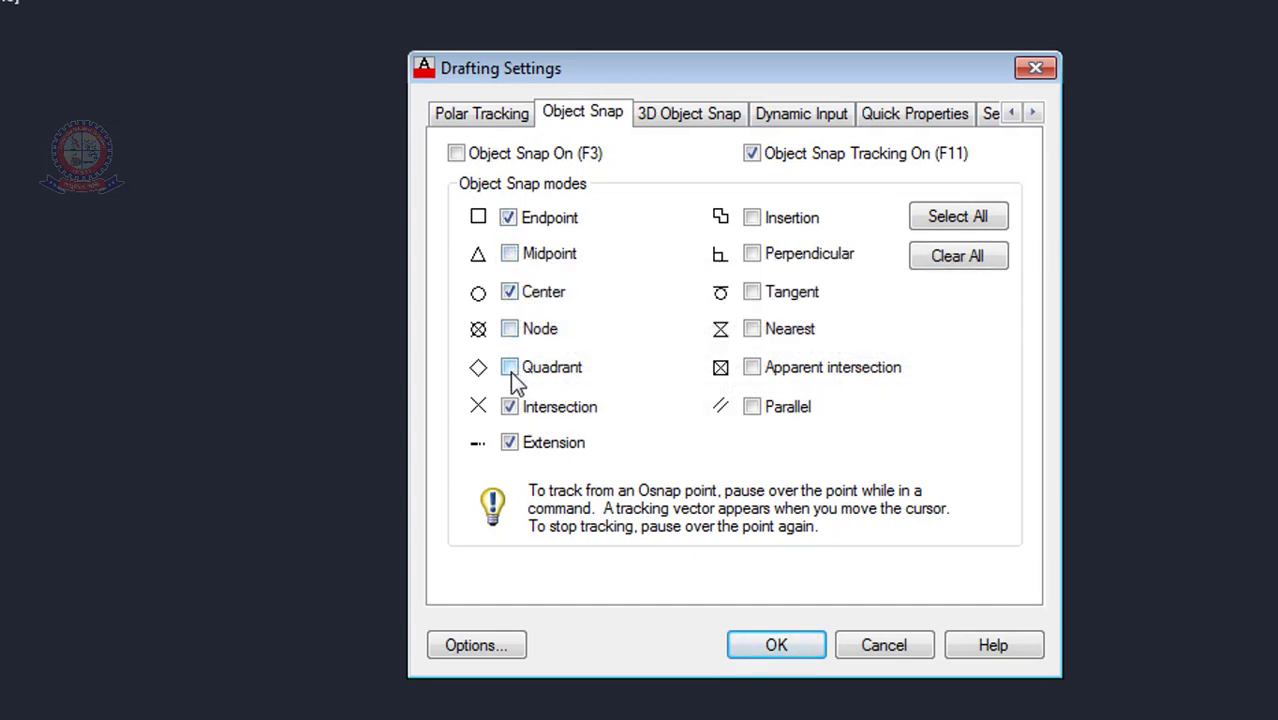
click(509, 442)
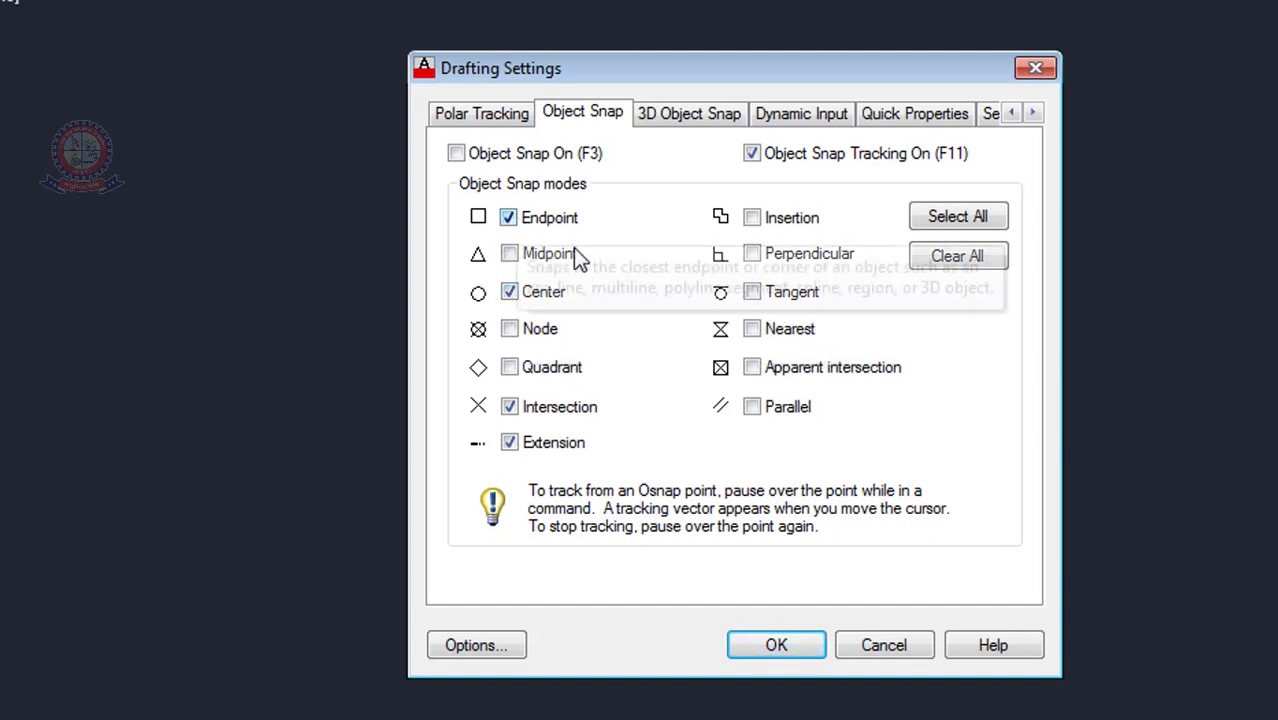
Clear all object snap modes and snap tracking, then cancel the dialog without applying
click(957, 259)
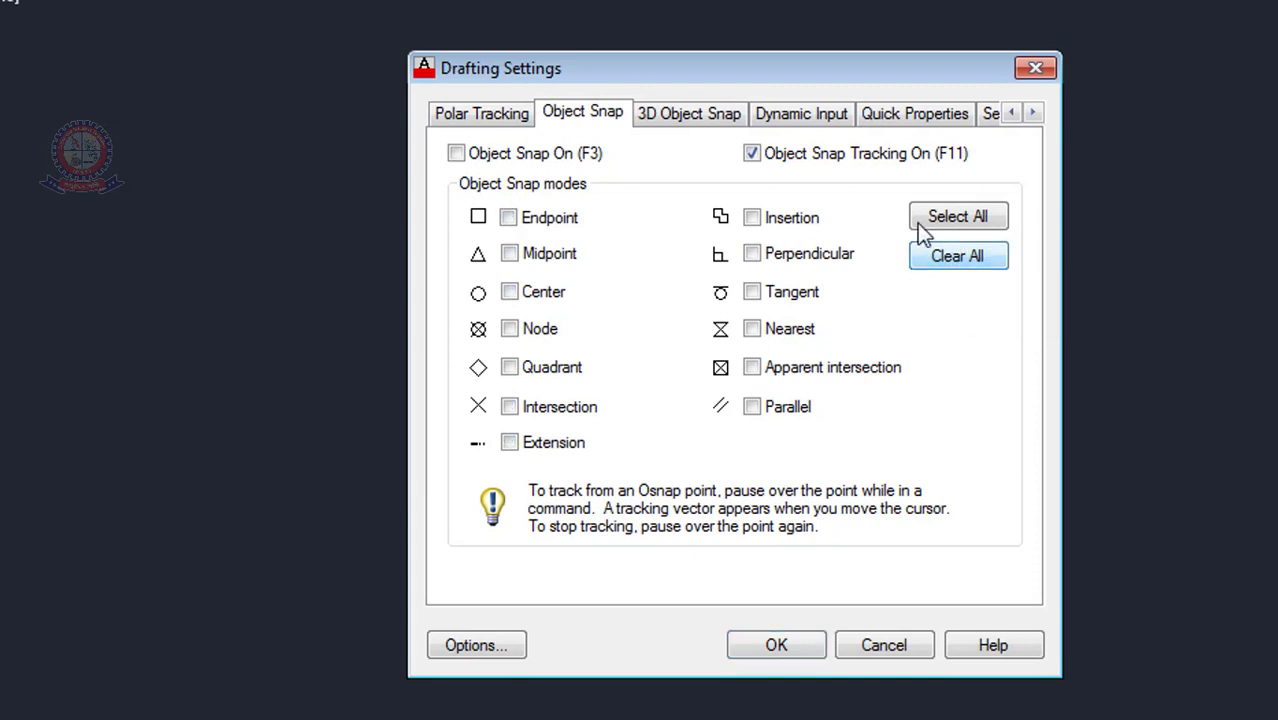
click(752, 154)
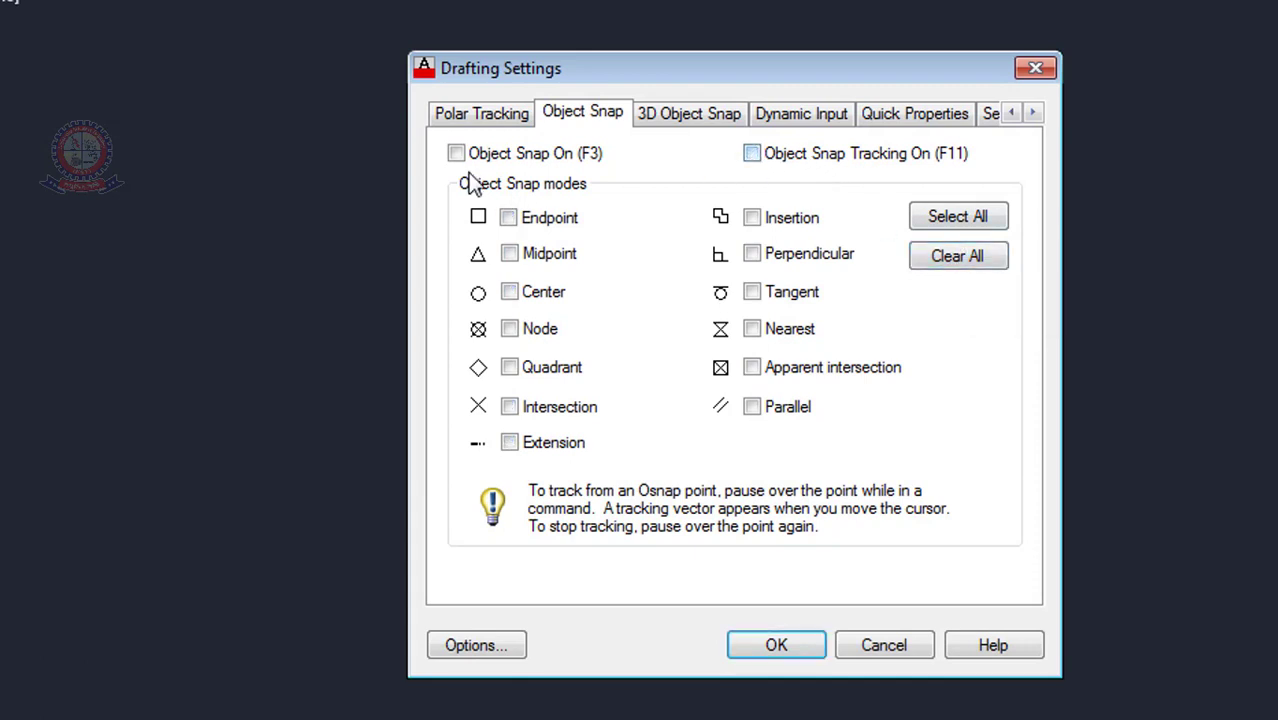
click(476, 111)
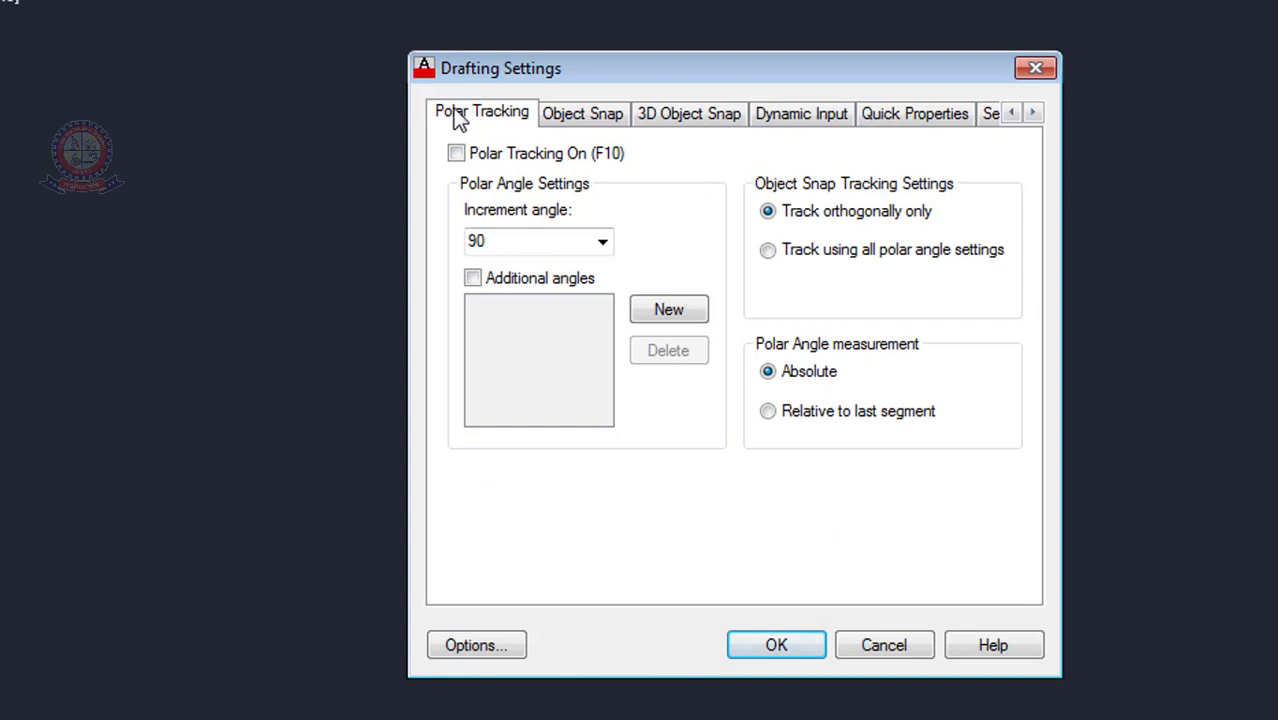
click(1034, 69)
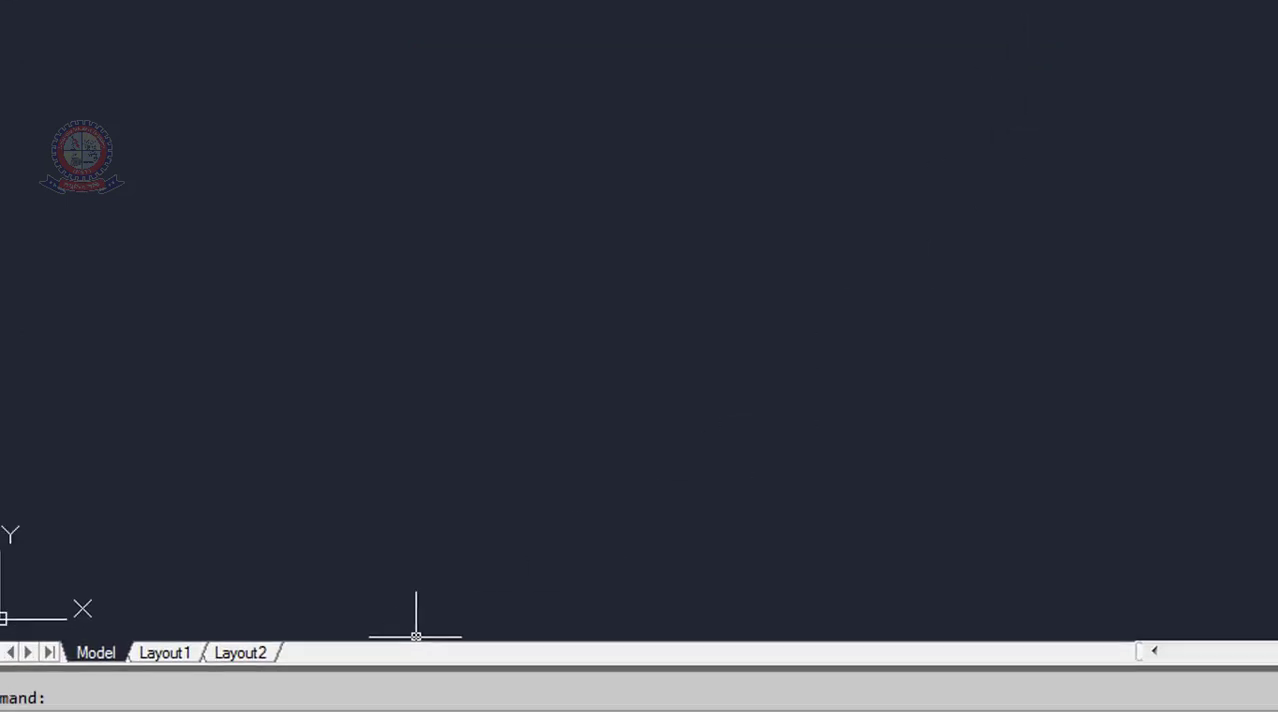
Reopen Drafting Settings from the Object Snap menu and go to the Polar Tracking page
right_click(408, 704)
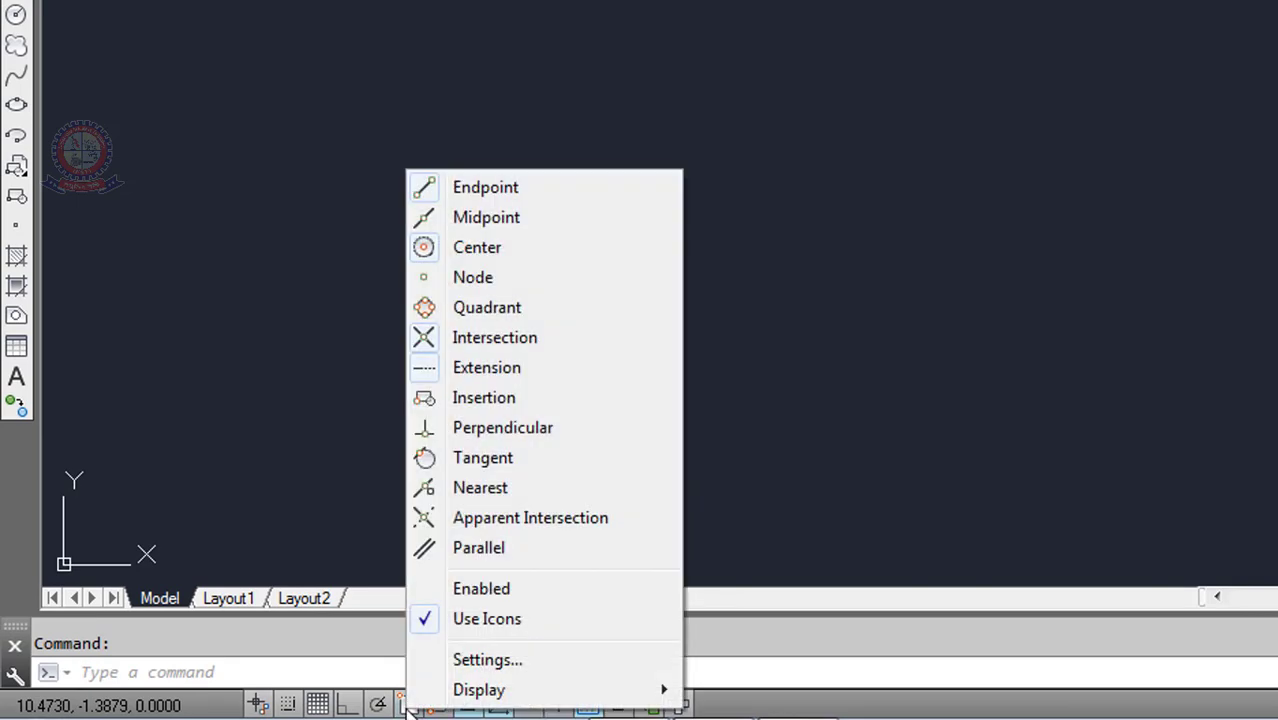
click(470, 661)
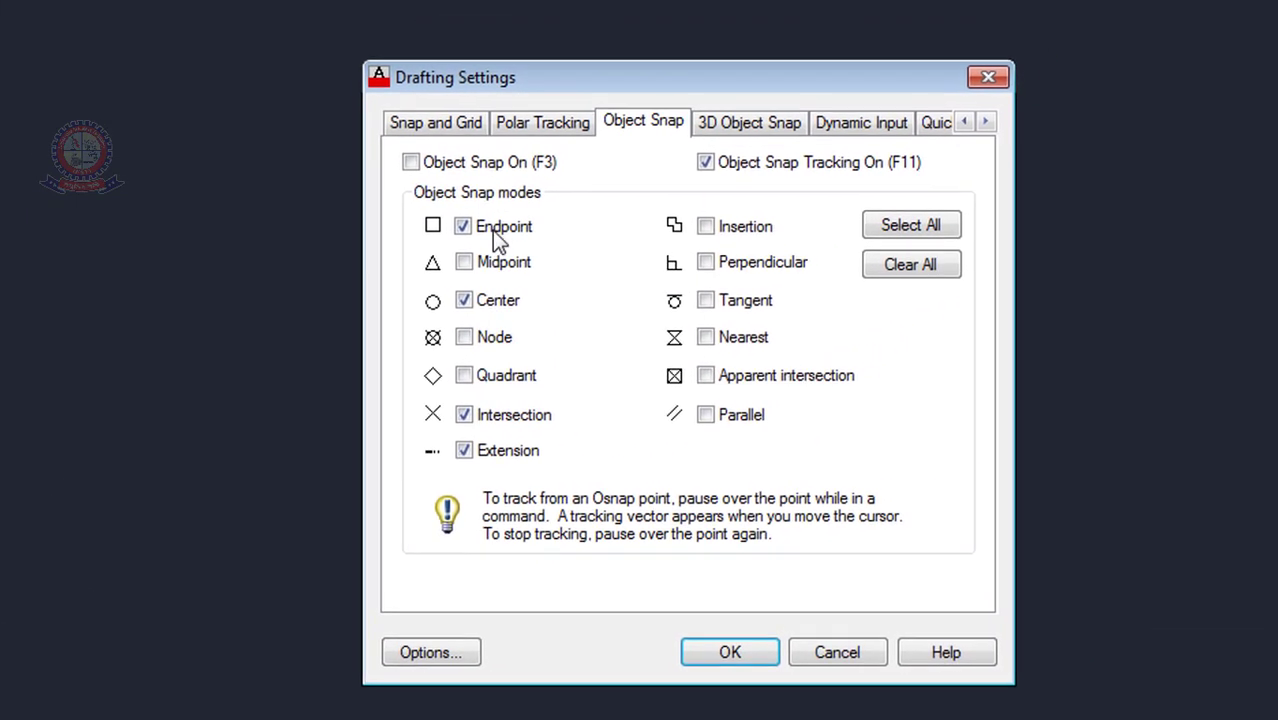
click(430, 139)
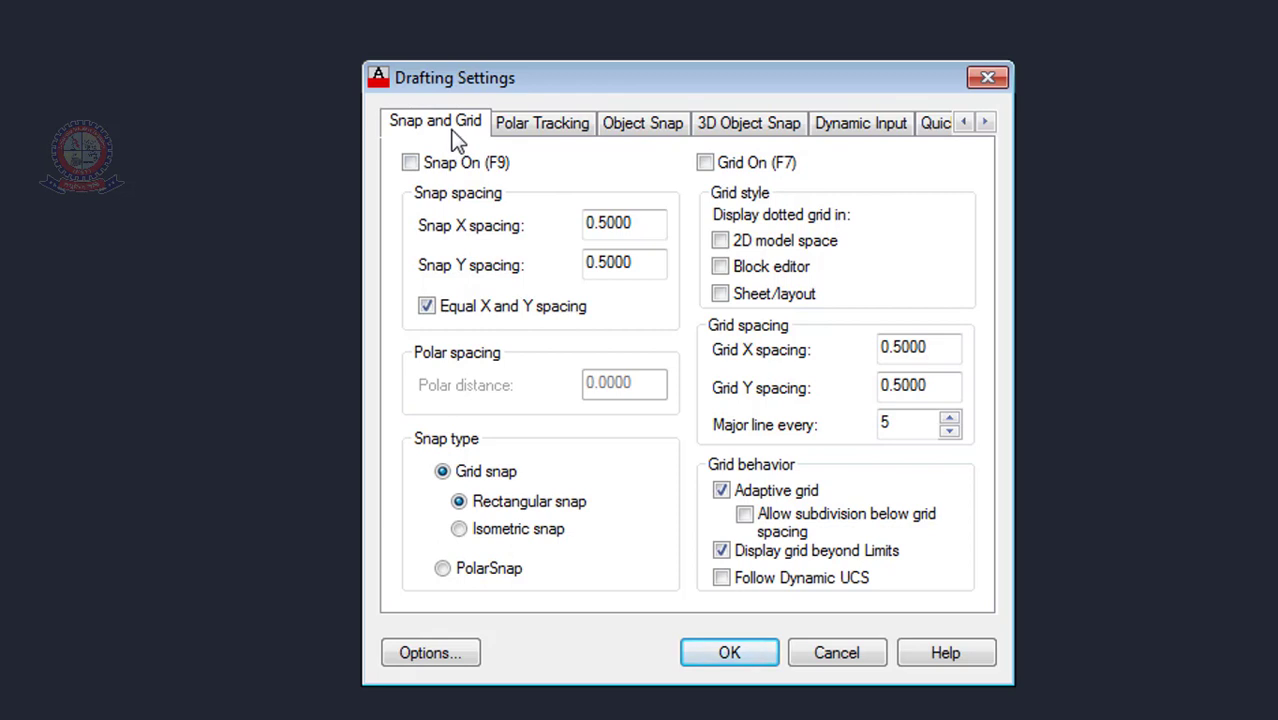
click(524, 124)
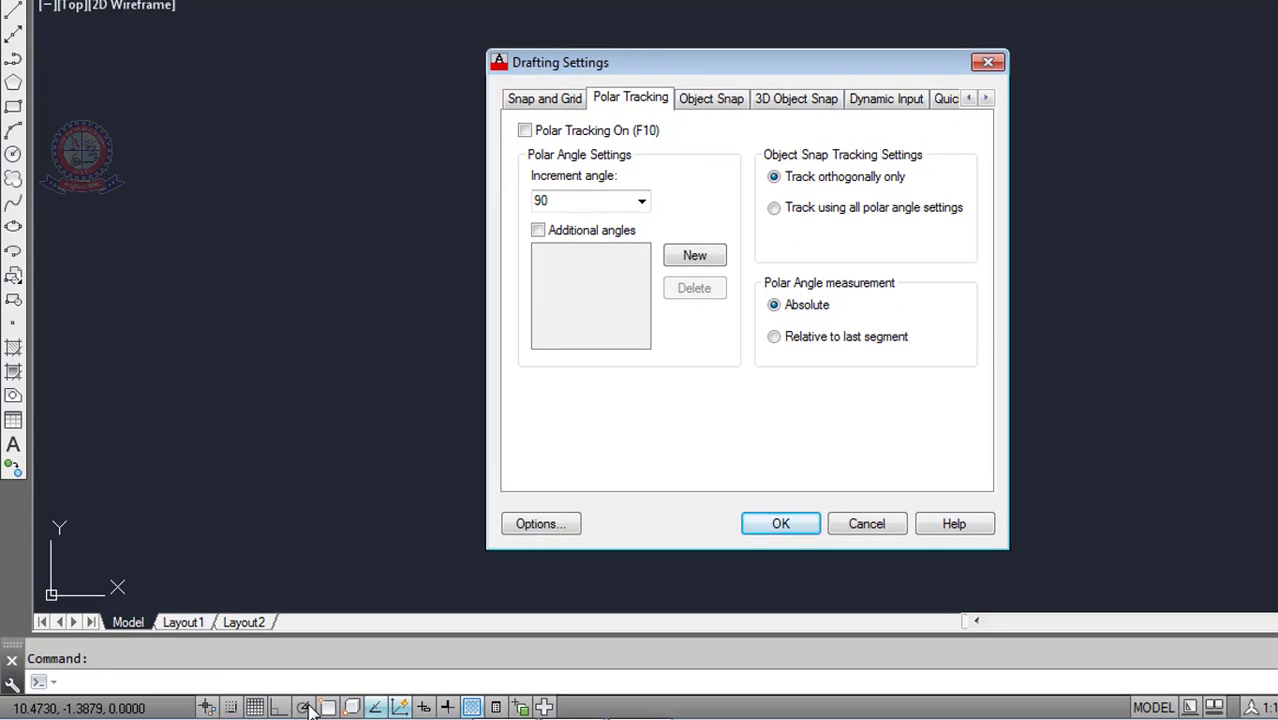
Turn polar tracking on, set the increment angle to 45, and confirm with OK
click(525, 131)
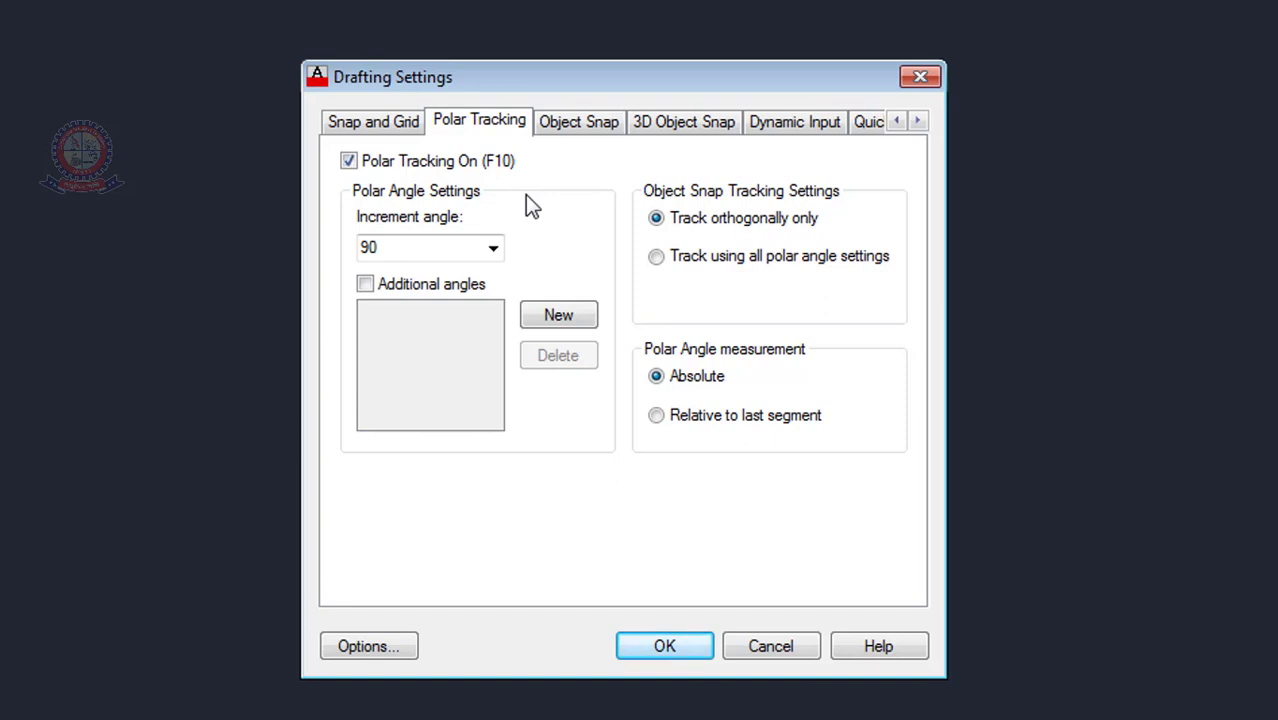
double_click(408, 245)
click(479, 251)
click(493, 248)
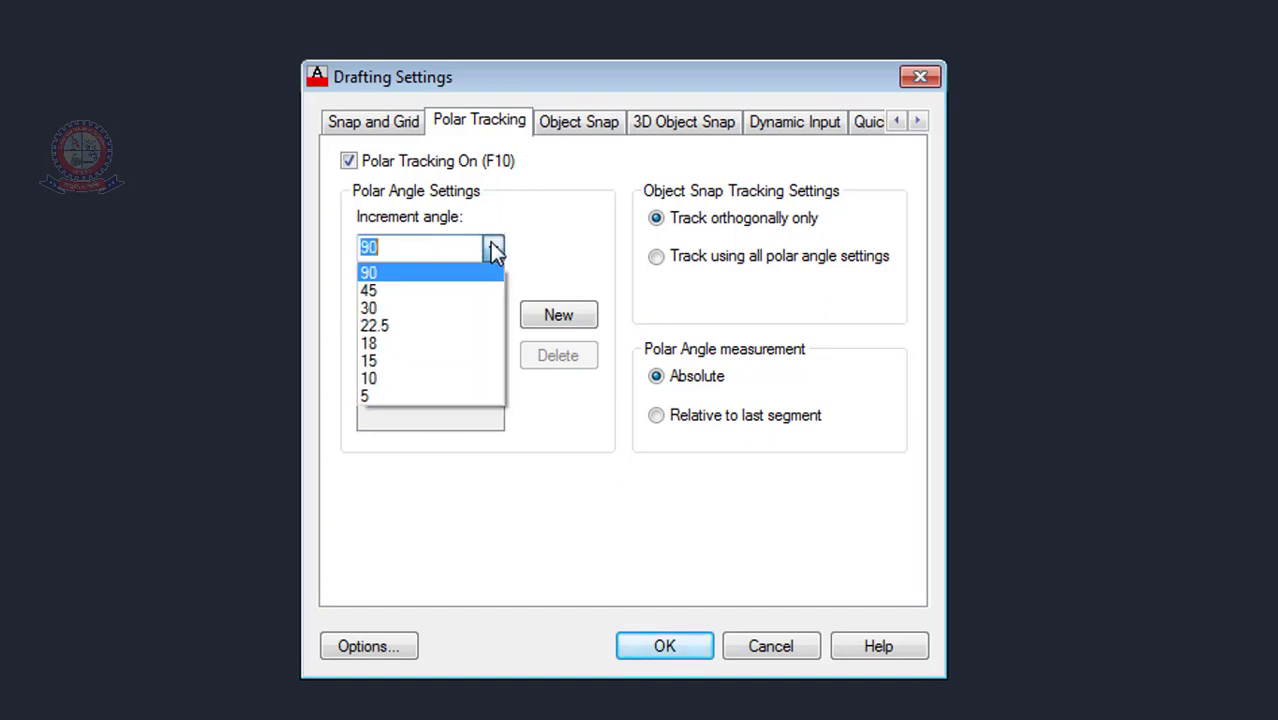
click(406, 248)
click(411, 245)
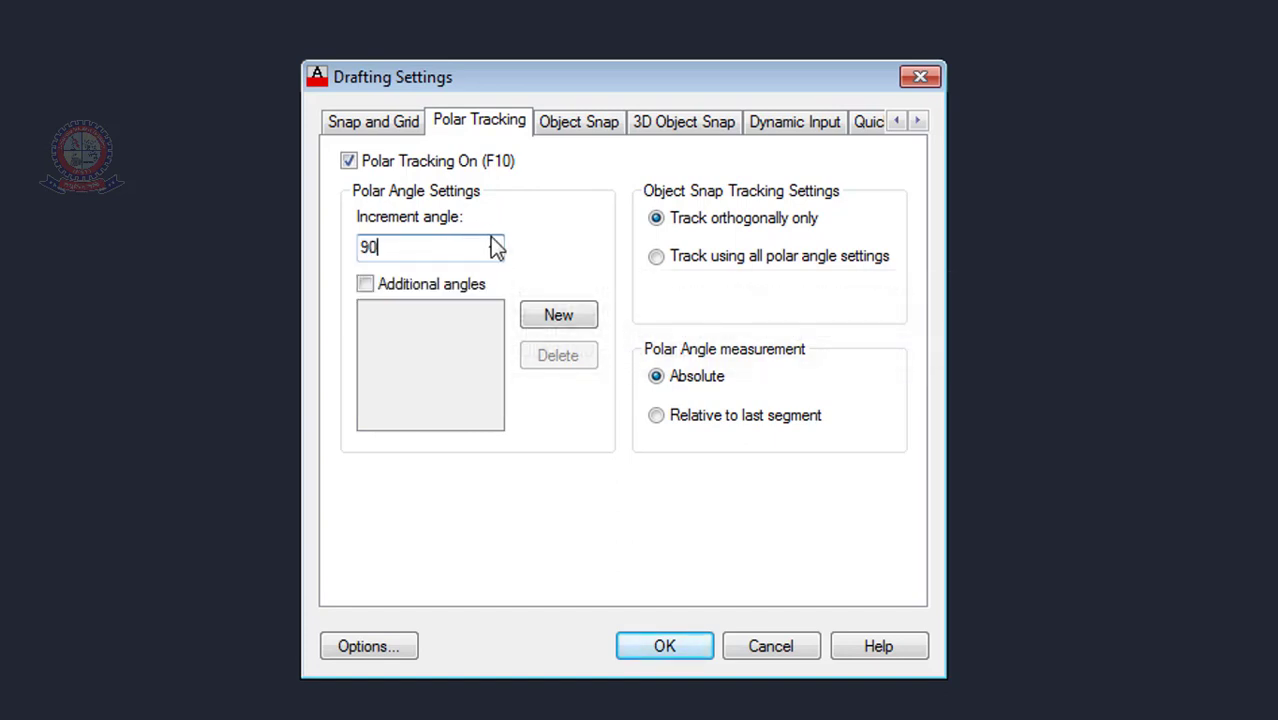
click(494, 247)
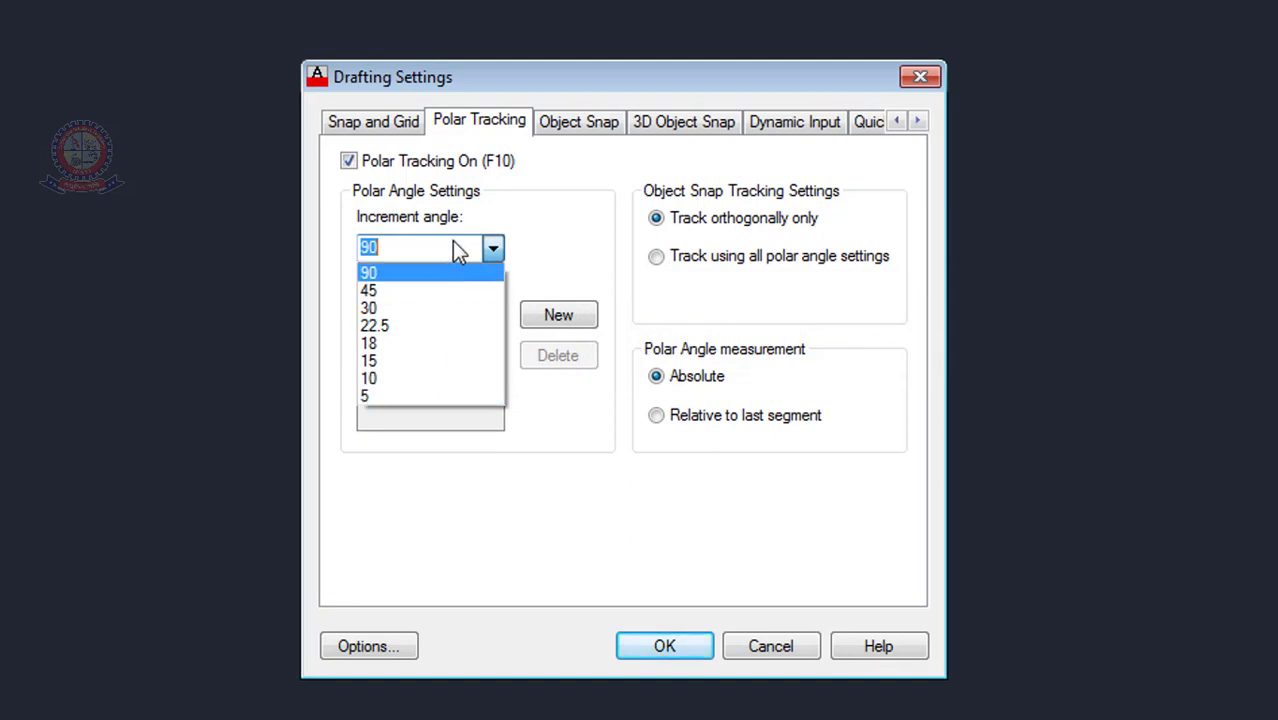
click(452, 245)
drag(428, 252, 353, 245)
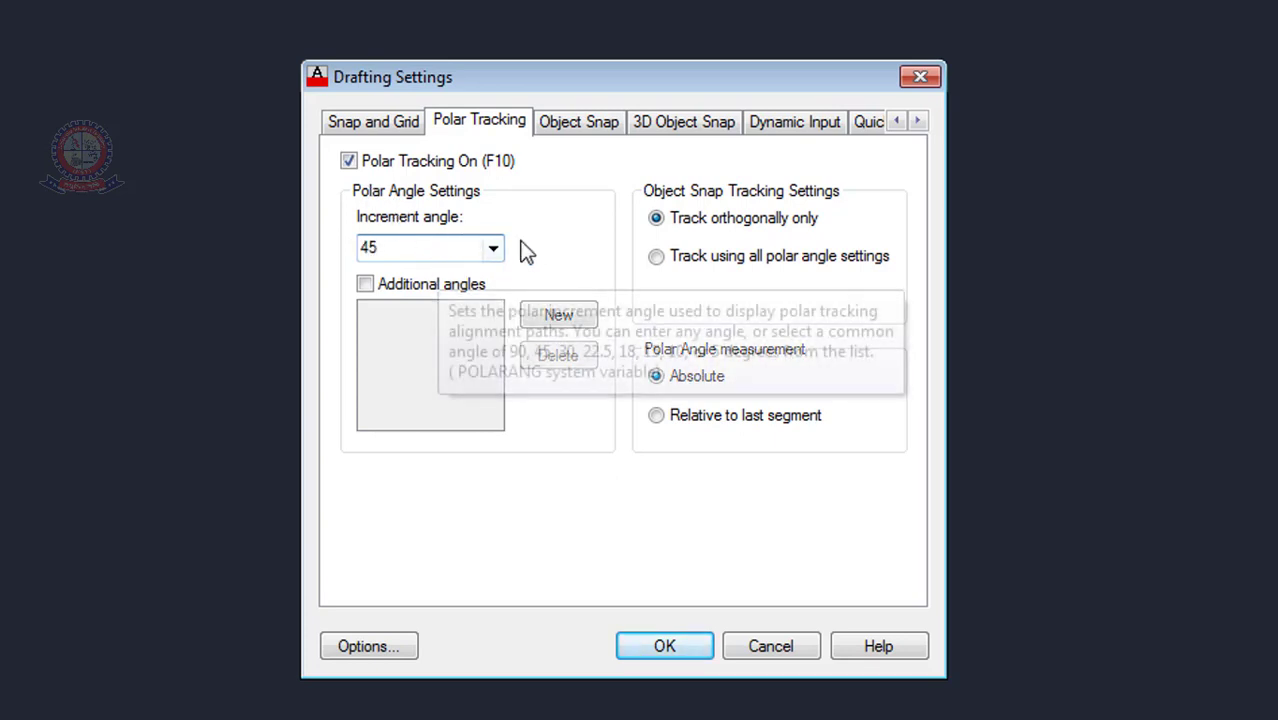
click(639, 645)
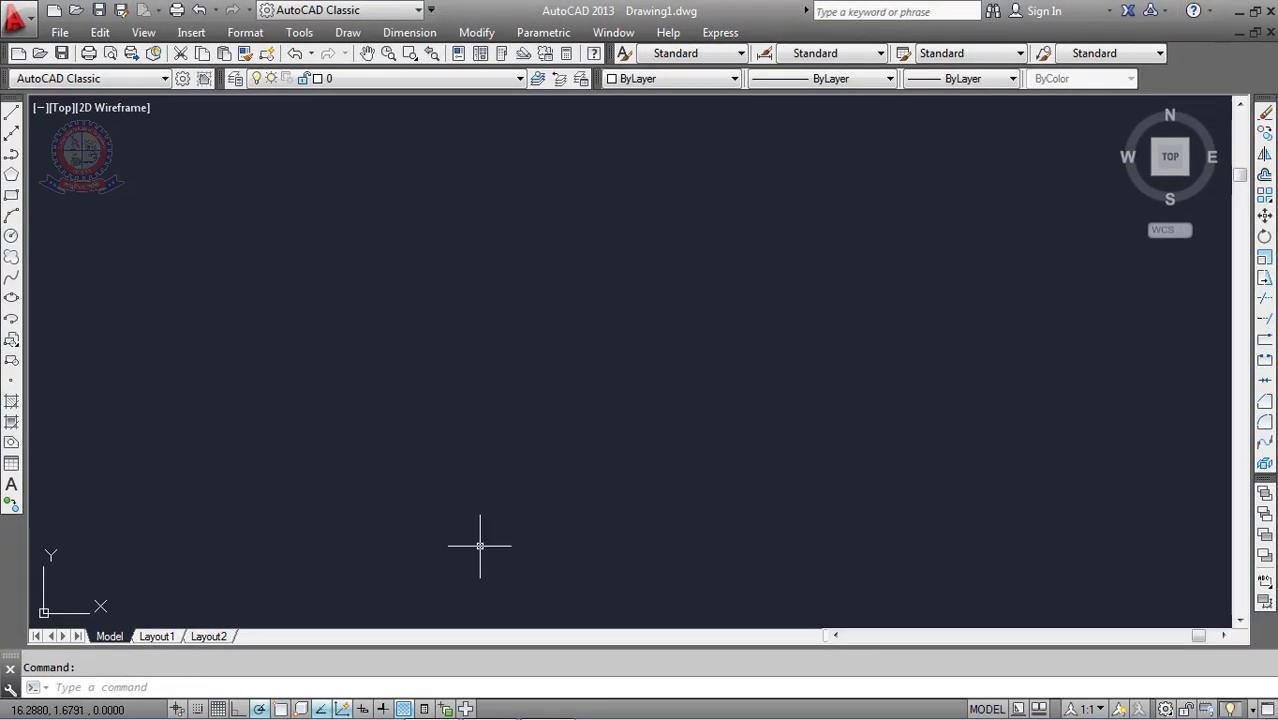
click(259, 709)
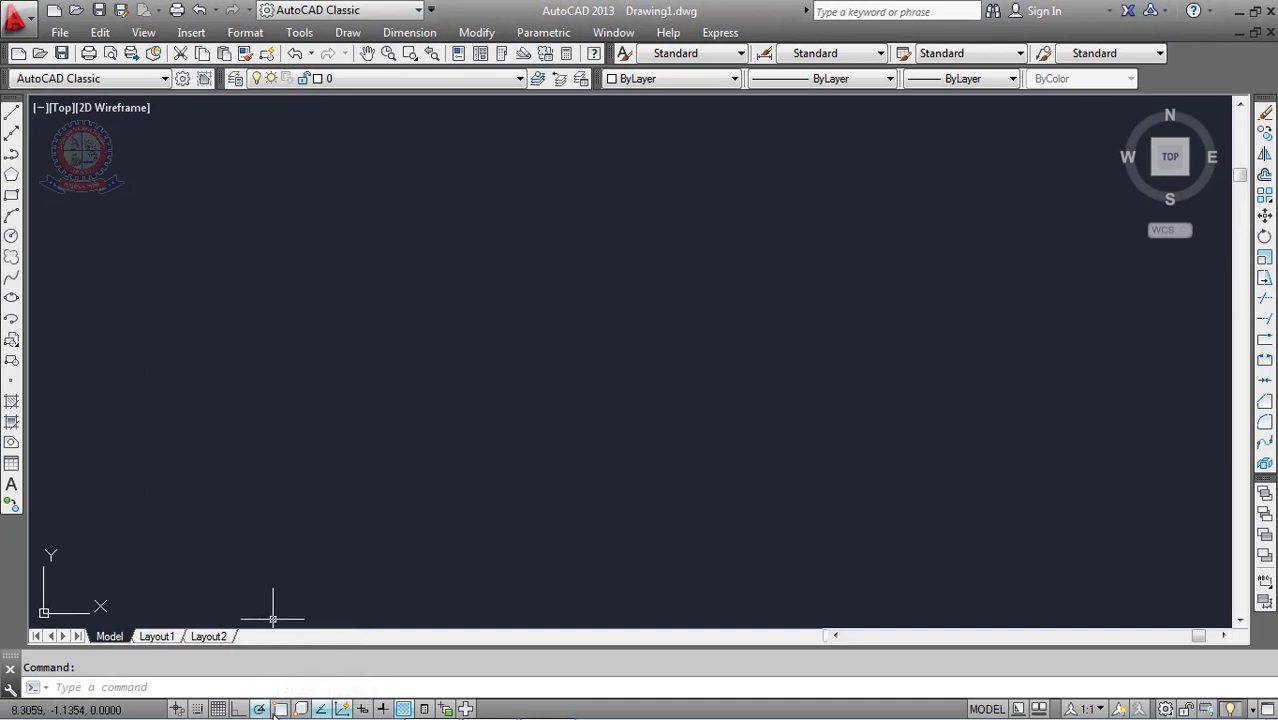
click(259, 709)
click(259, 709)
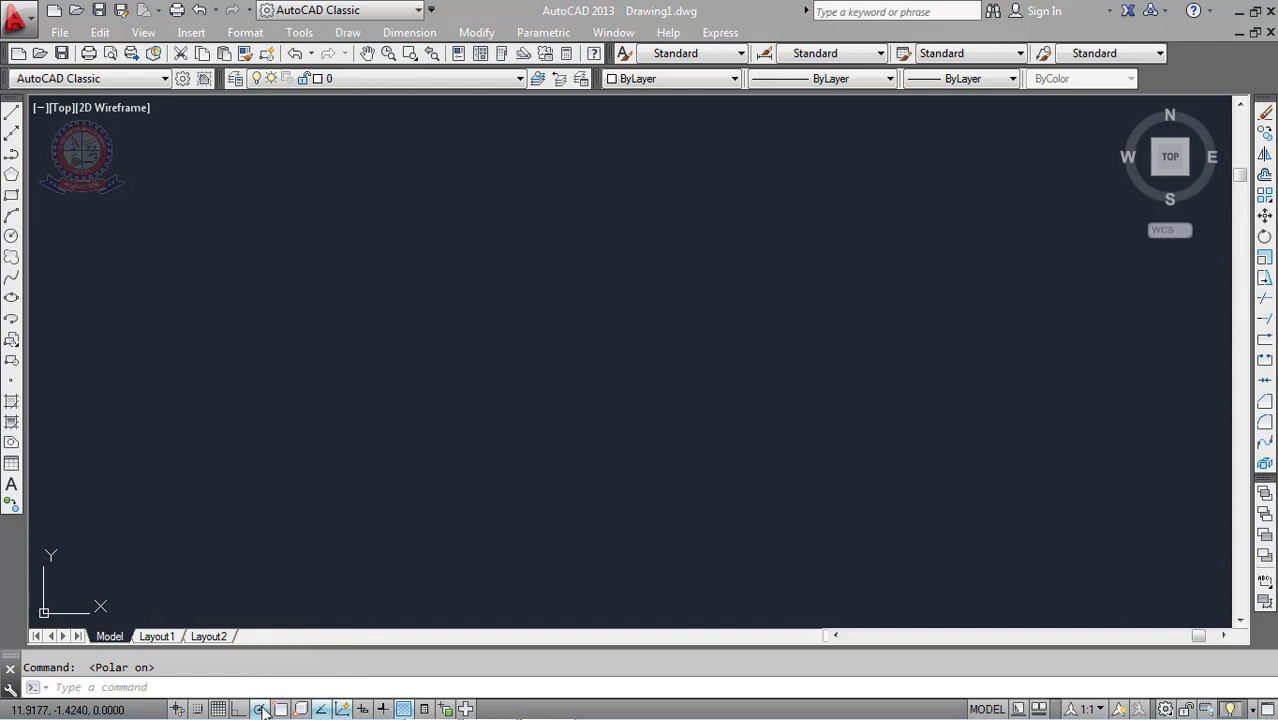
click(337, 294)
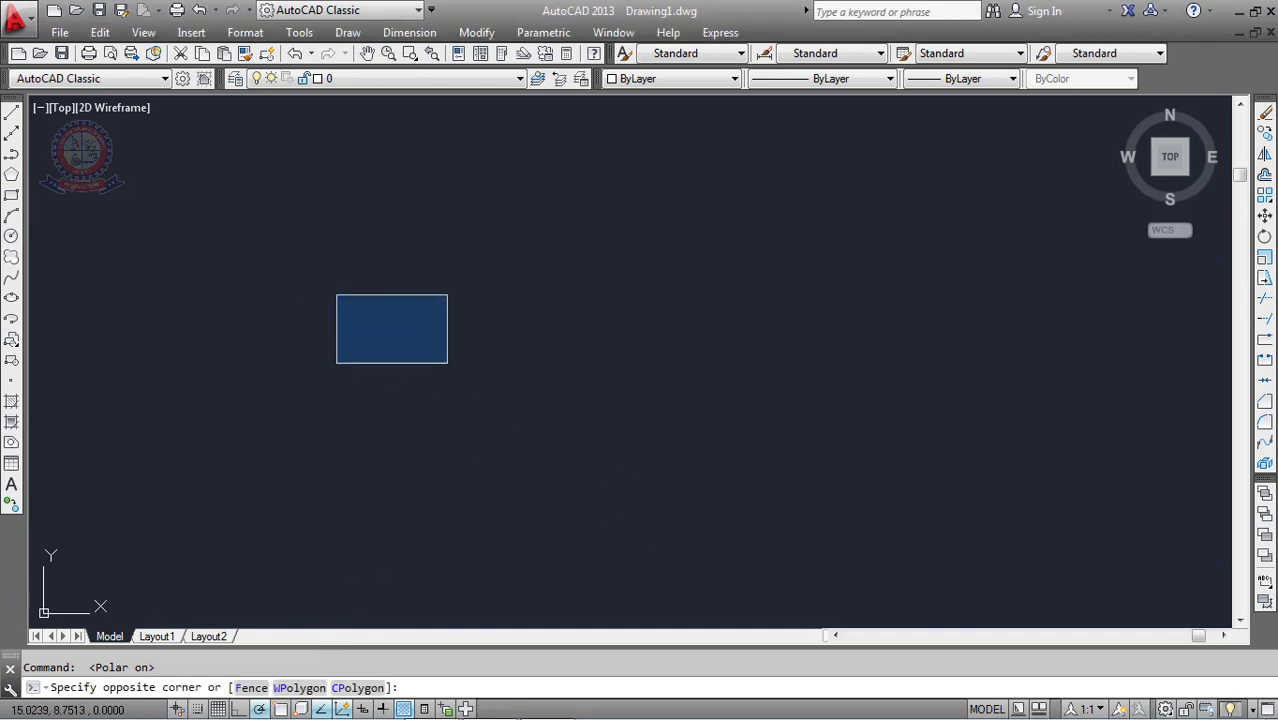
click(736, 541)
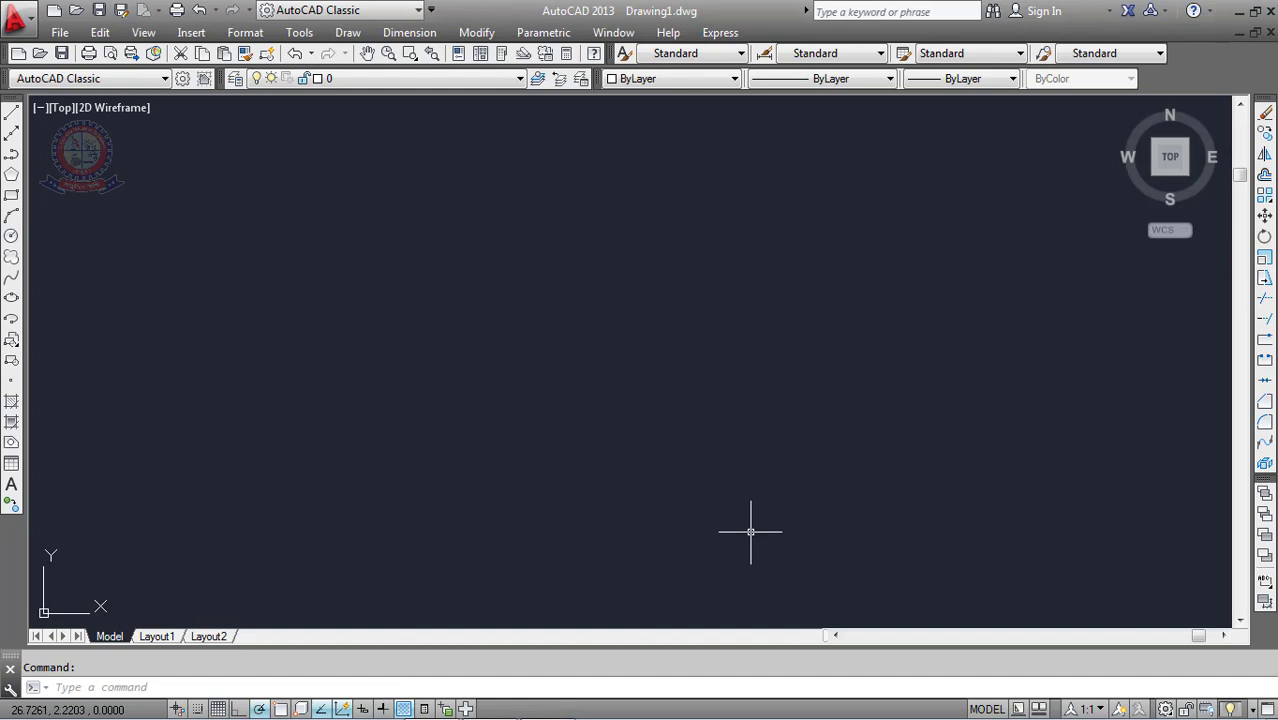
click(757, 524)
click(456, 359)
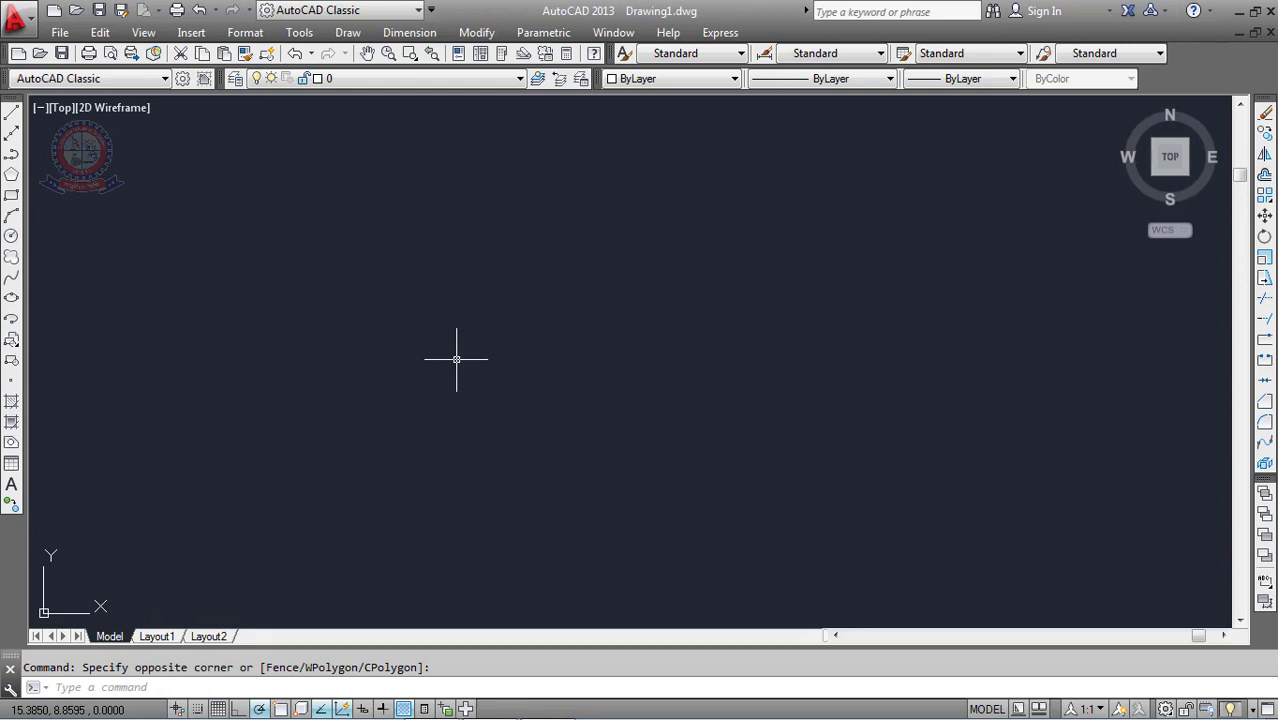
click(451, 308)
click(728, 462)
click(725, 460)
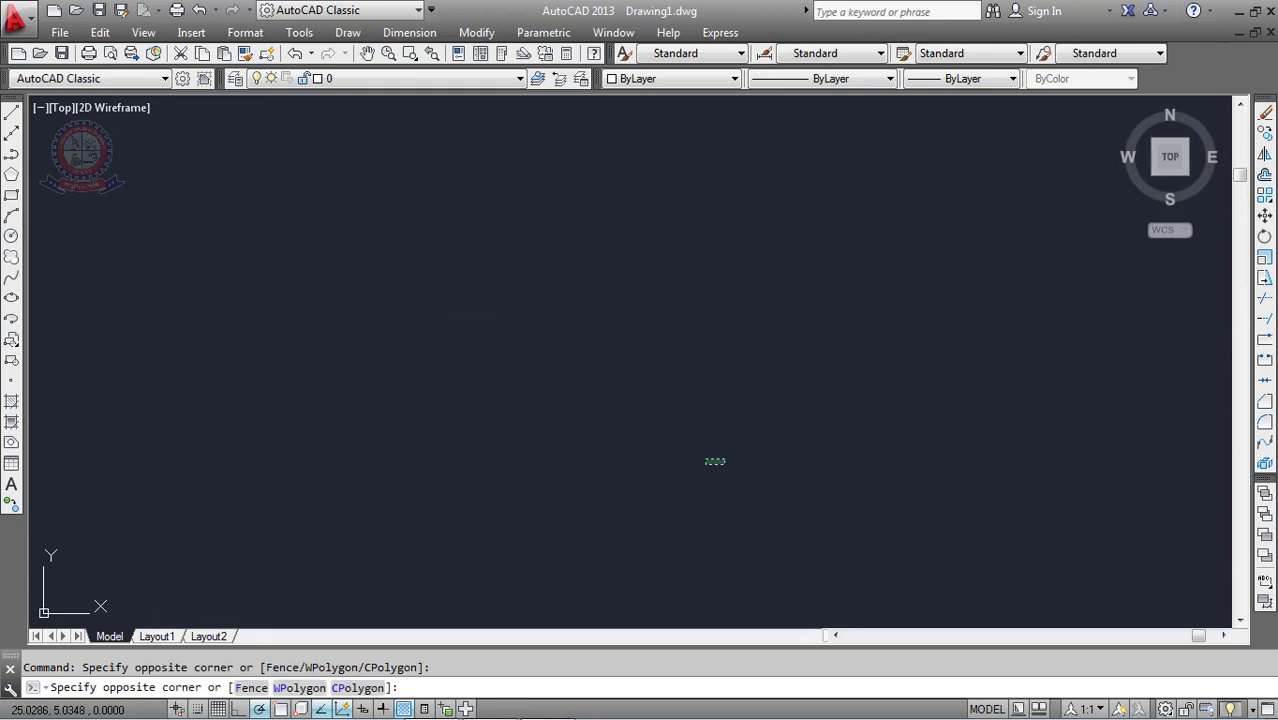
click(333, 224)
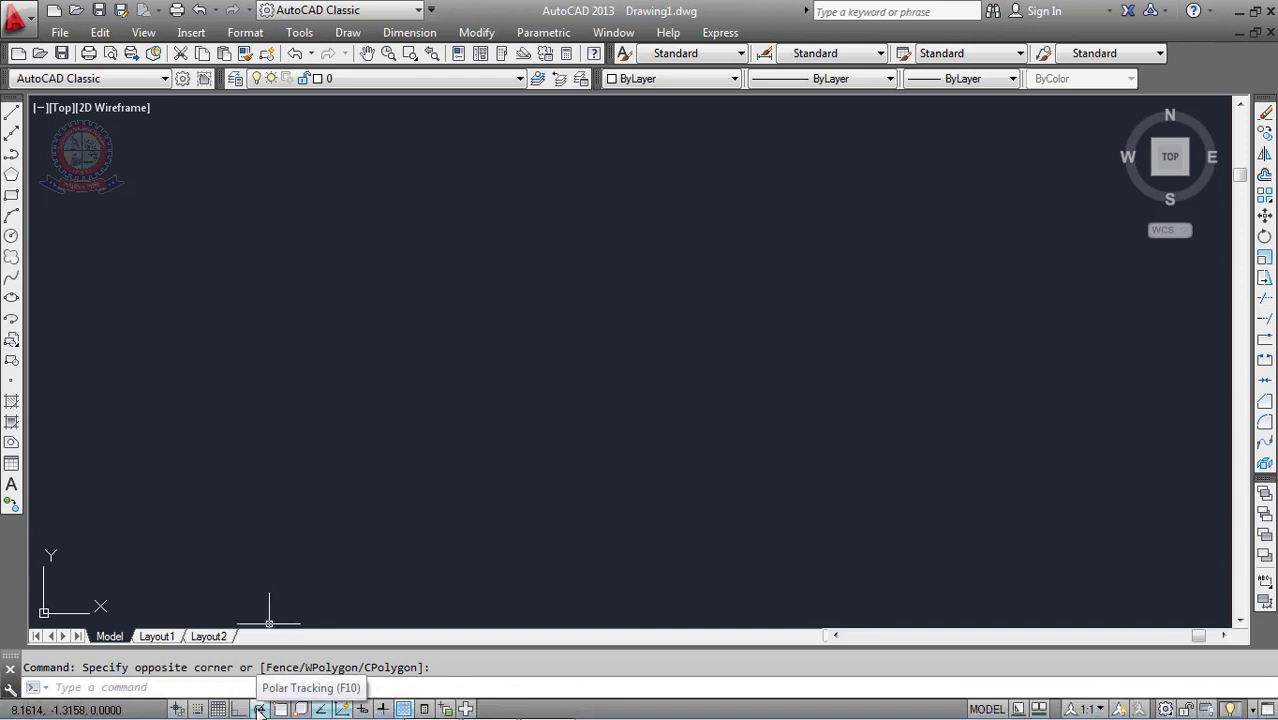
click(259, 709)
click(259, 709)
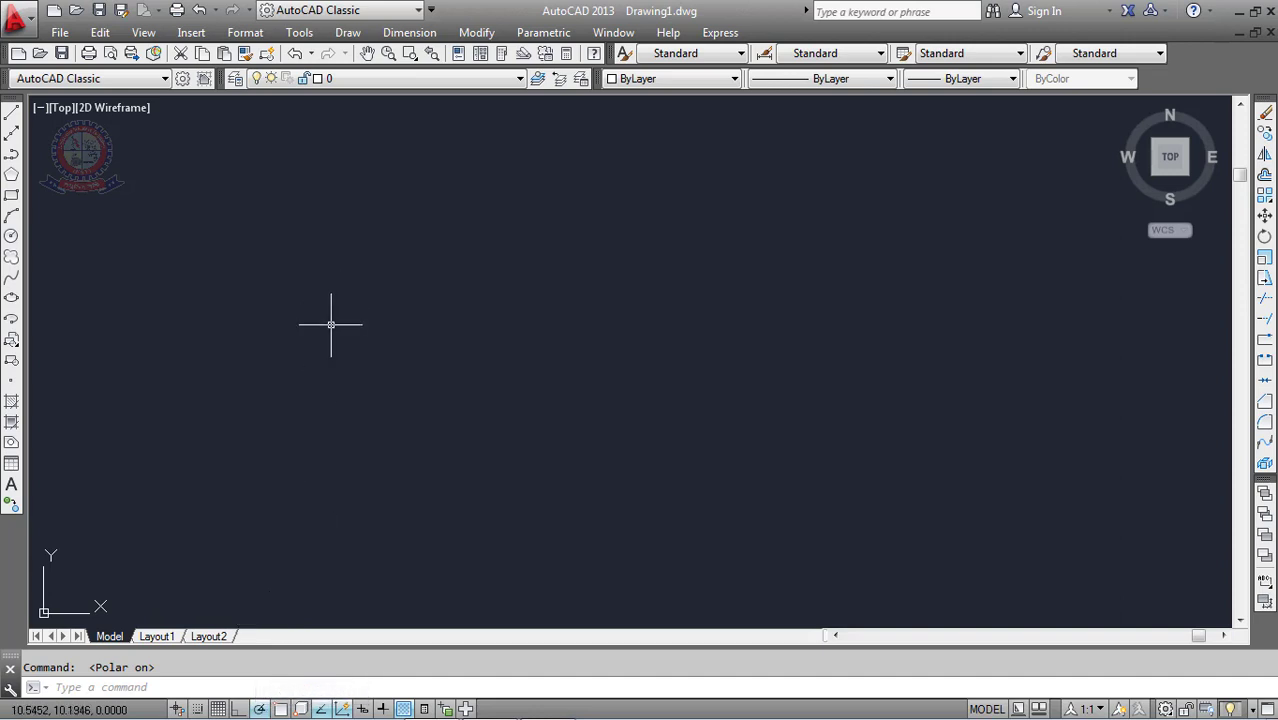
Start the LINE command and draw the horizontal segment
text(L)
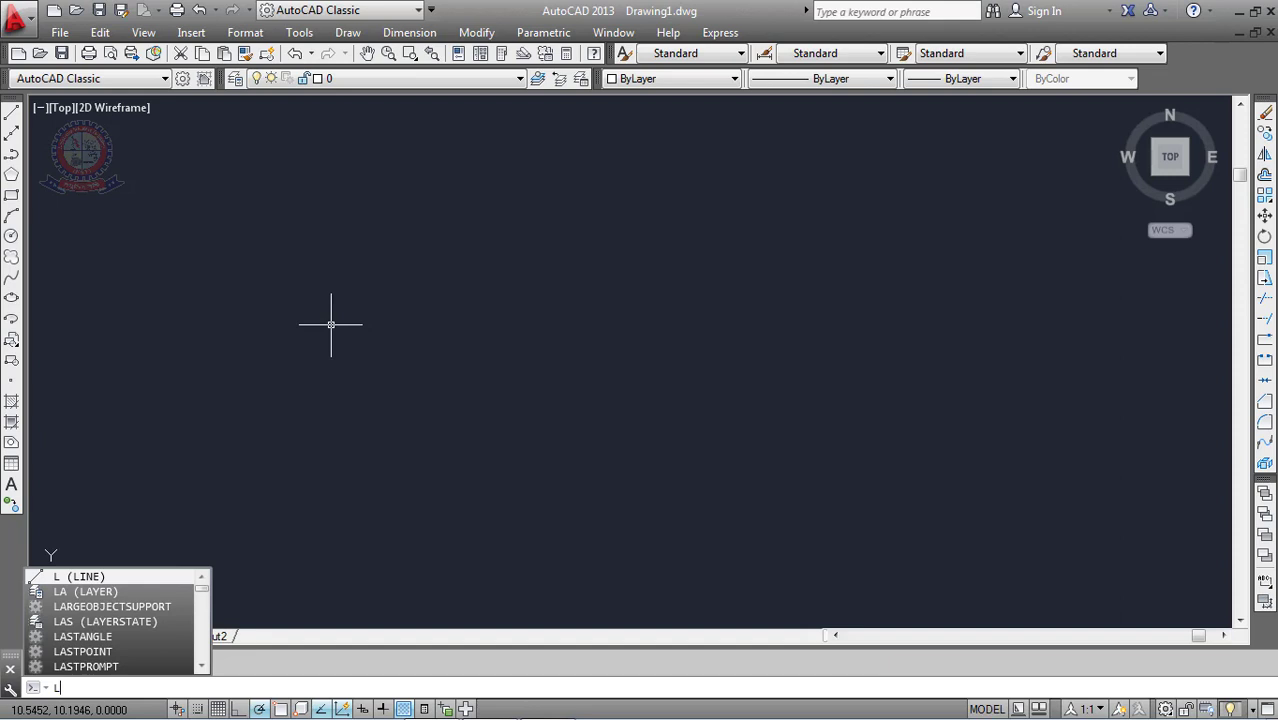
key(Return)
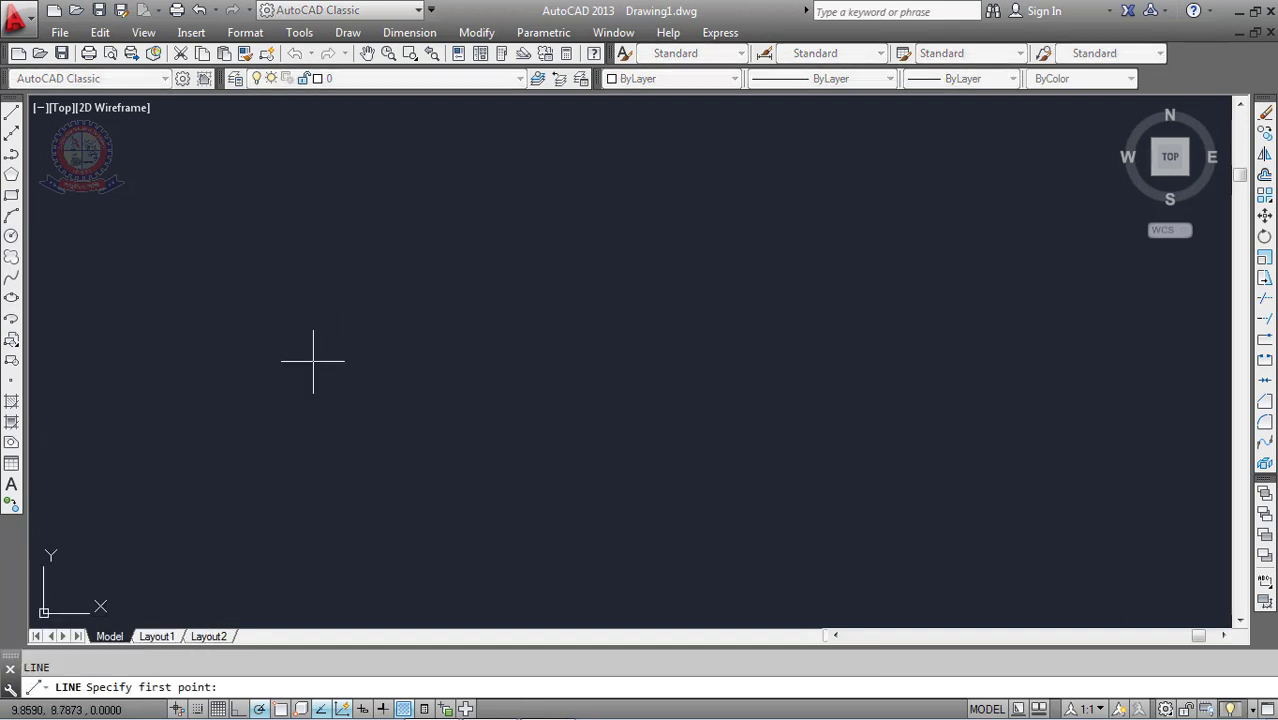
click(313, 361)
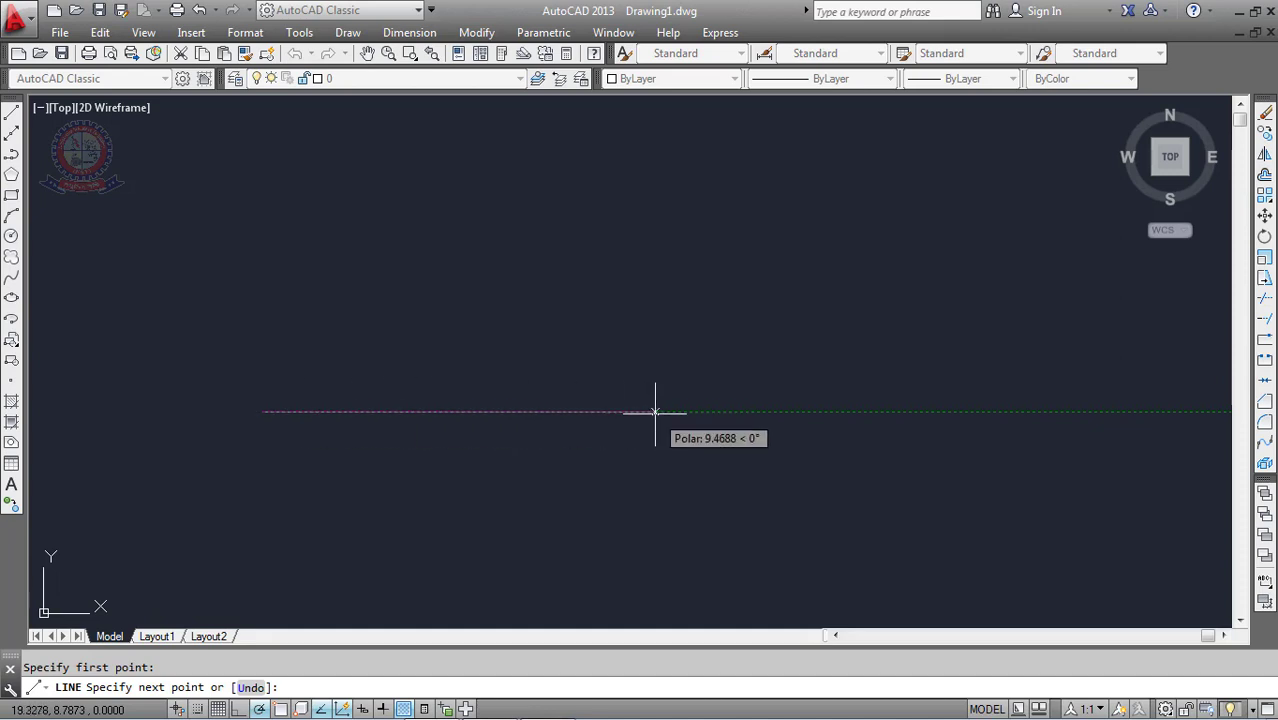
click(601, 411)
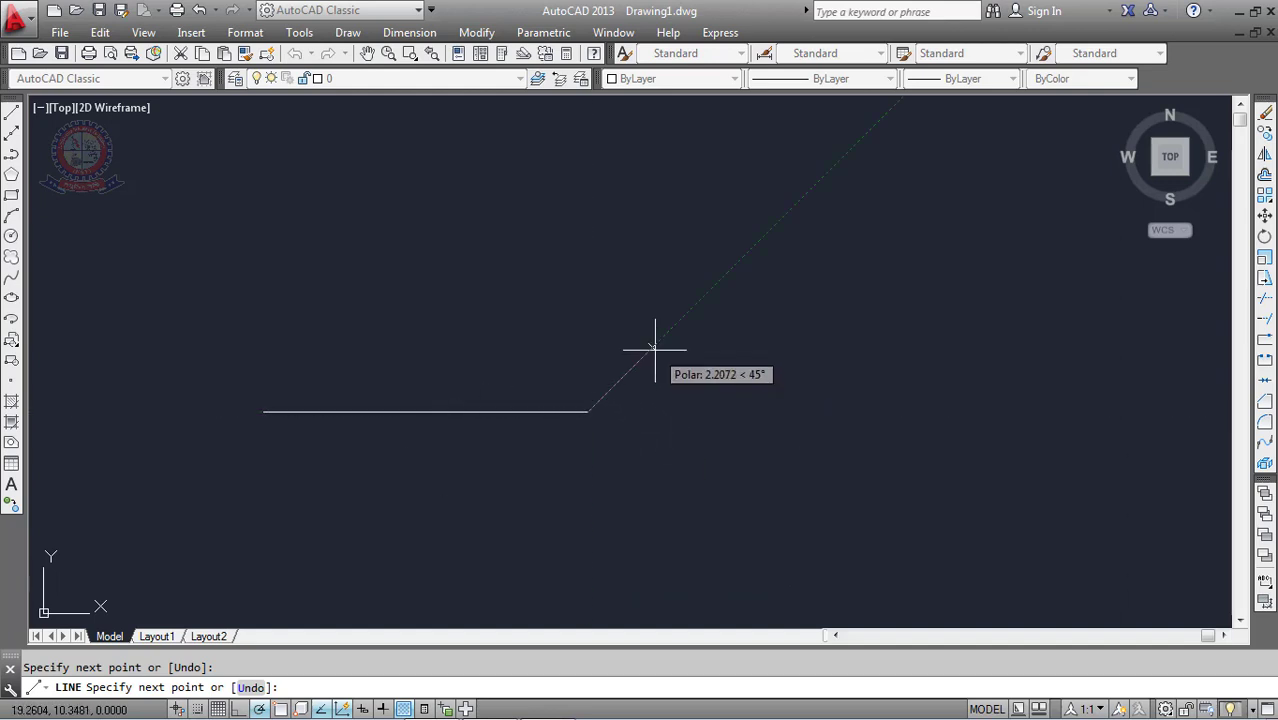
Close a diamond of 45°, 135°, 225° and 315° segments at the line's right end
click(676, 320)
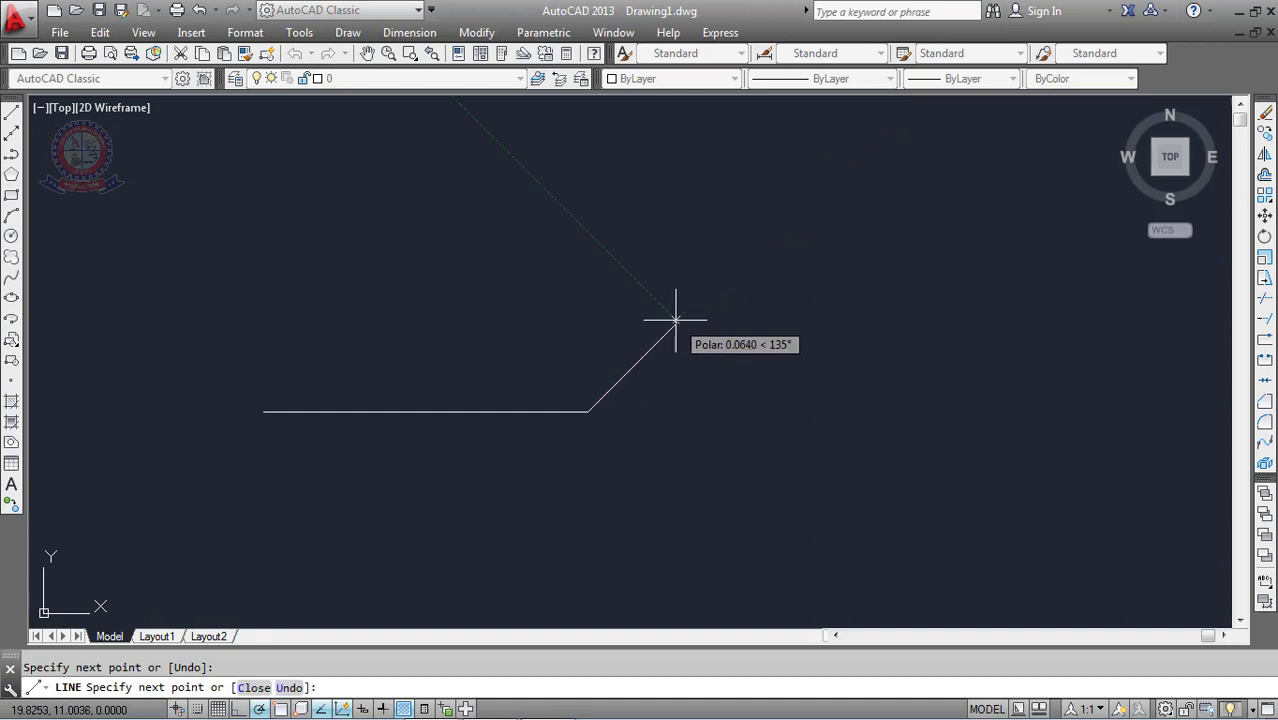
click(581, 228)
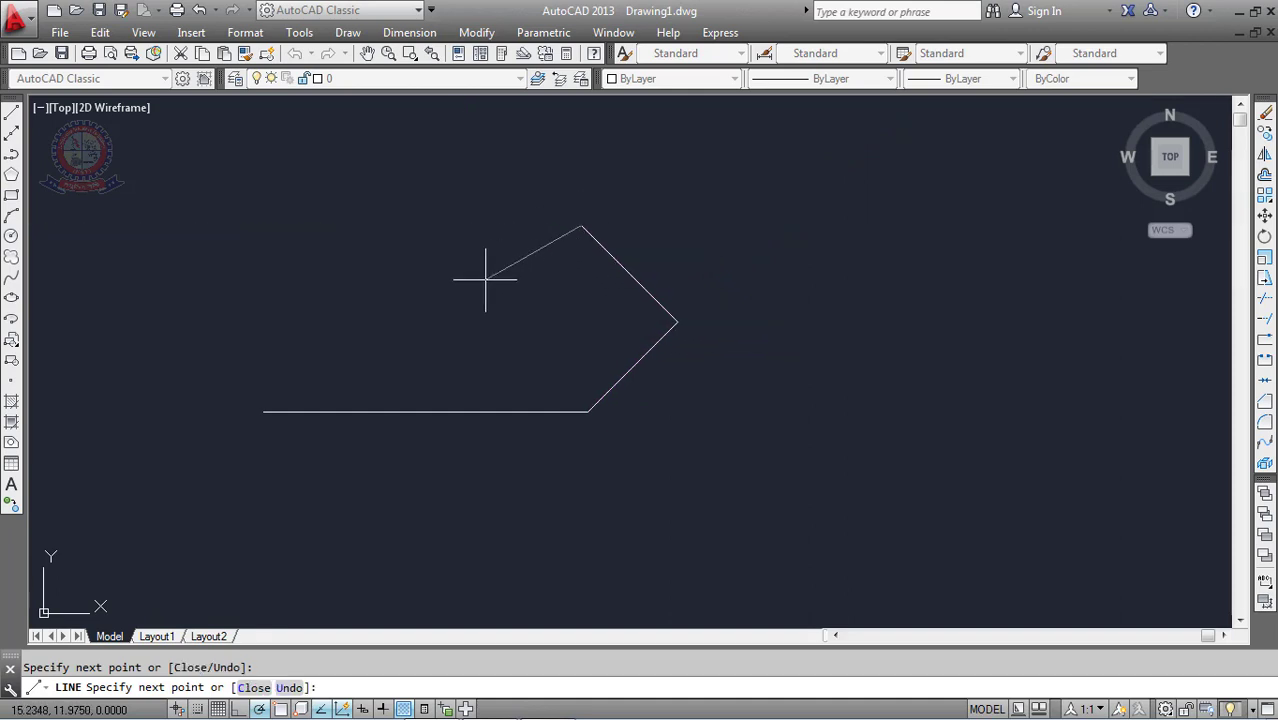
click(489, 320)
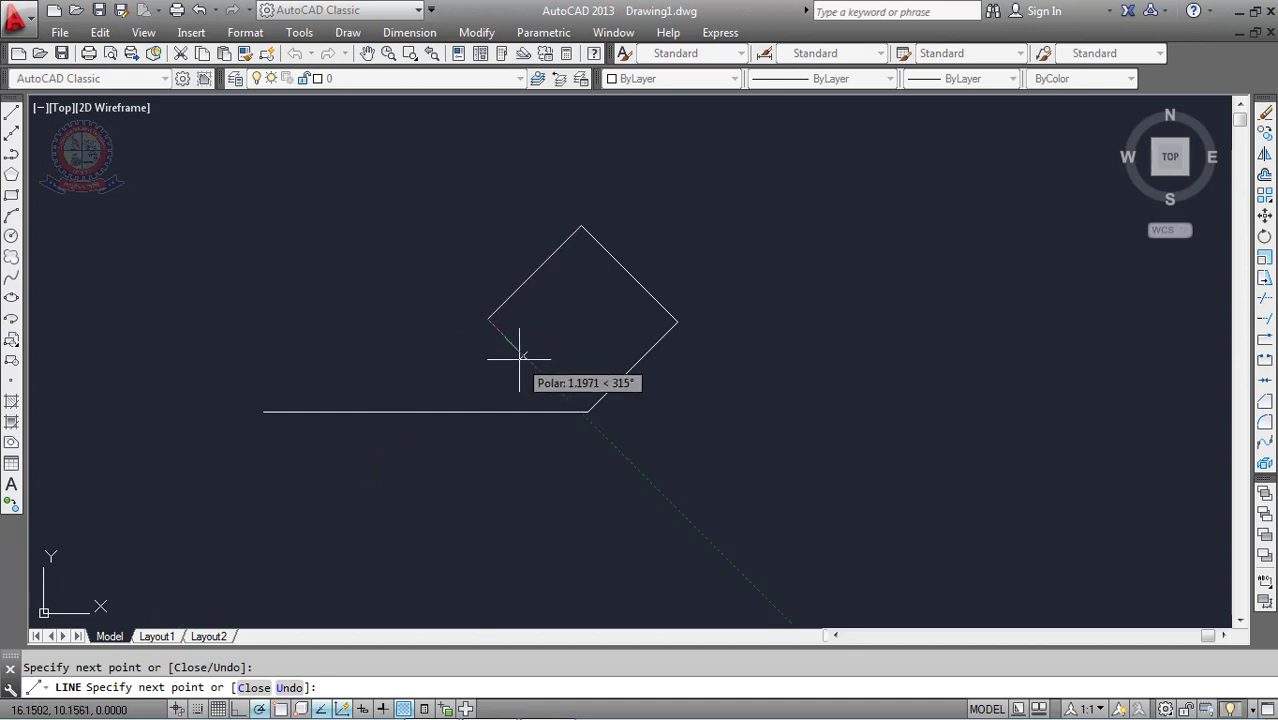
click(590, 409)
key(Escape)
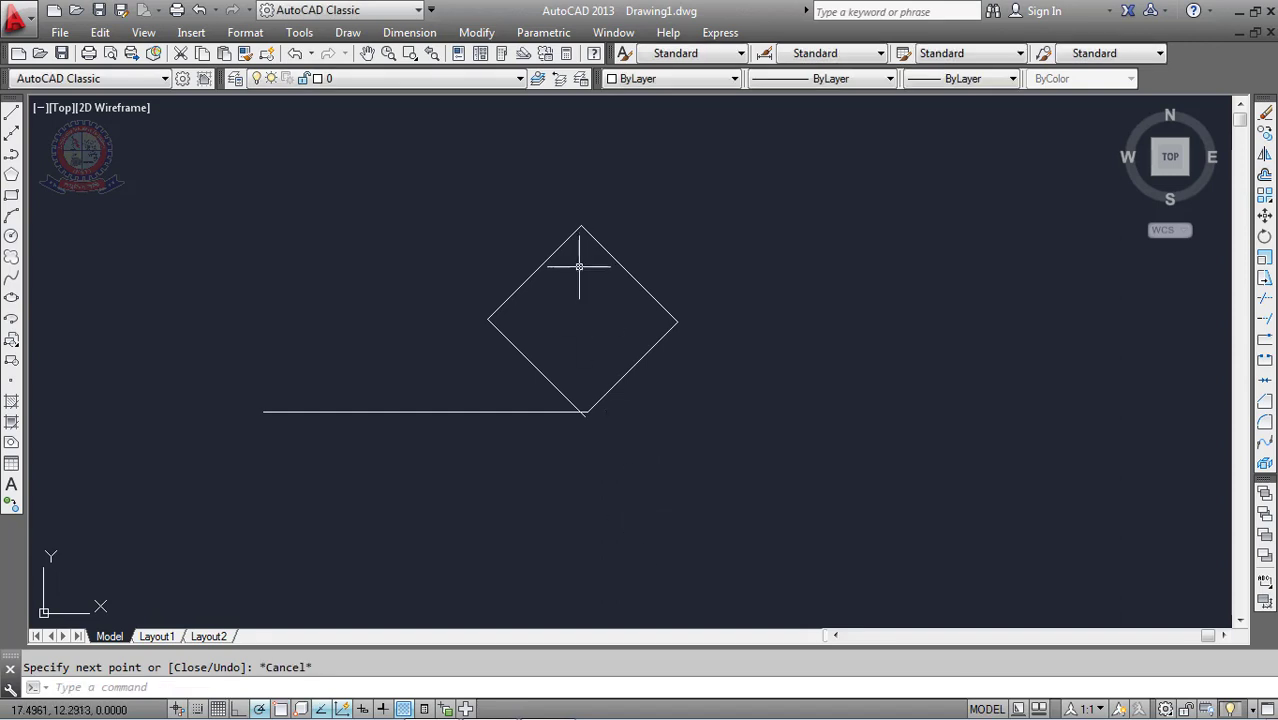
scroll(579, 258, up, 2)
scroll(579, 258, up, 2)
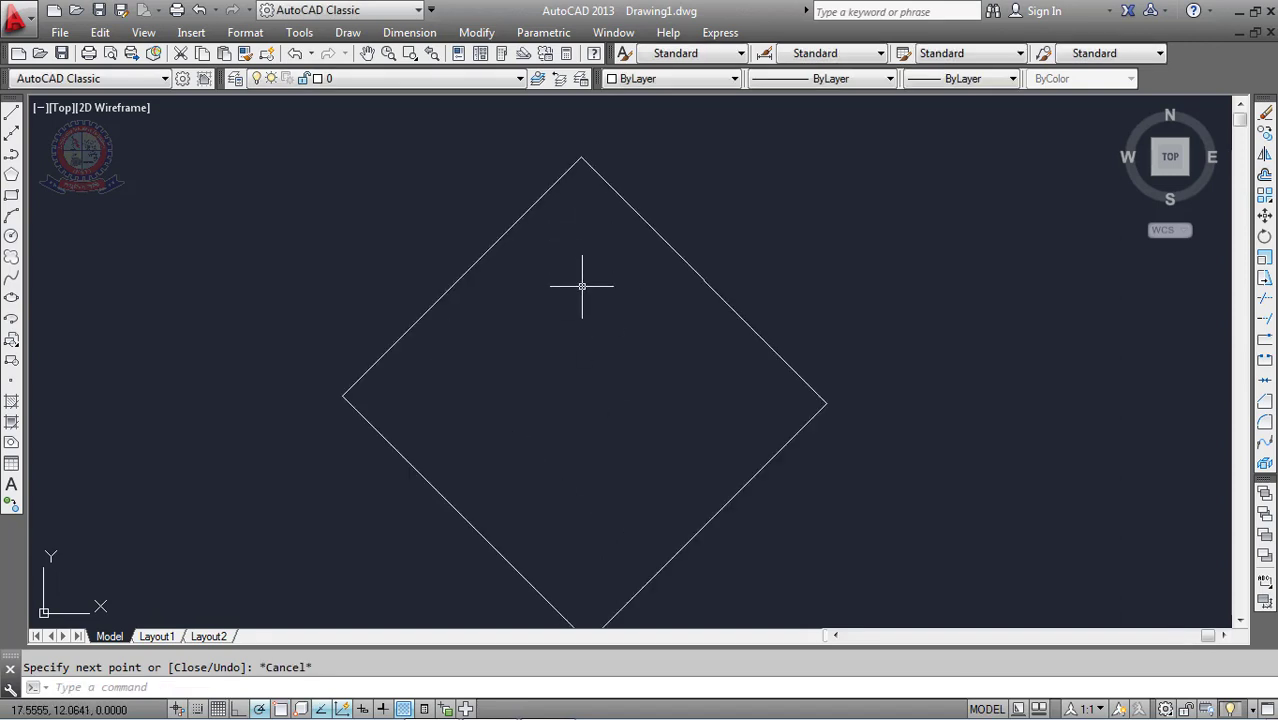
scroll(580, 302, down, 2)
scroll(492, 296, up, 2)
scroll(492, 296, down, 5)
scroll(490, 296, up, 3)
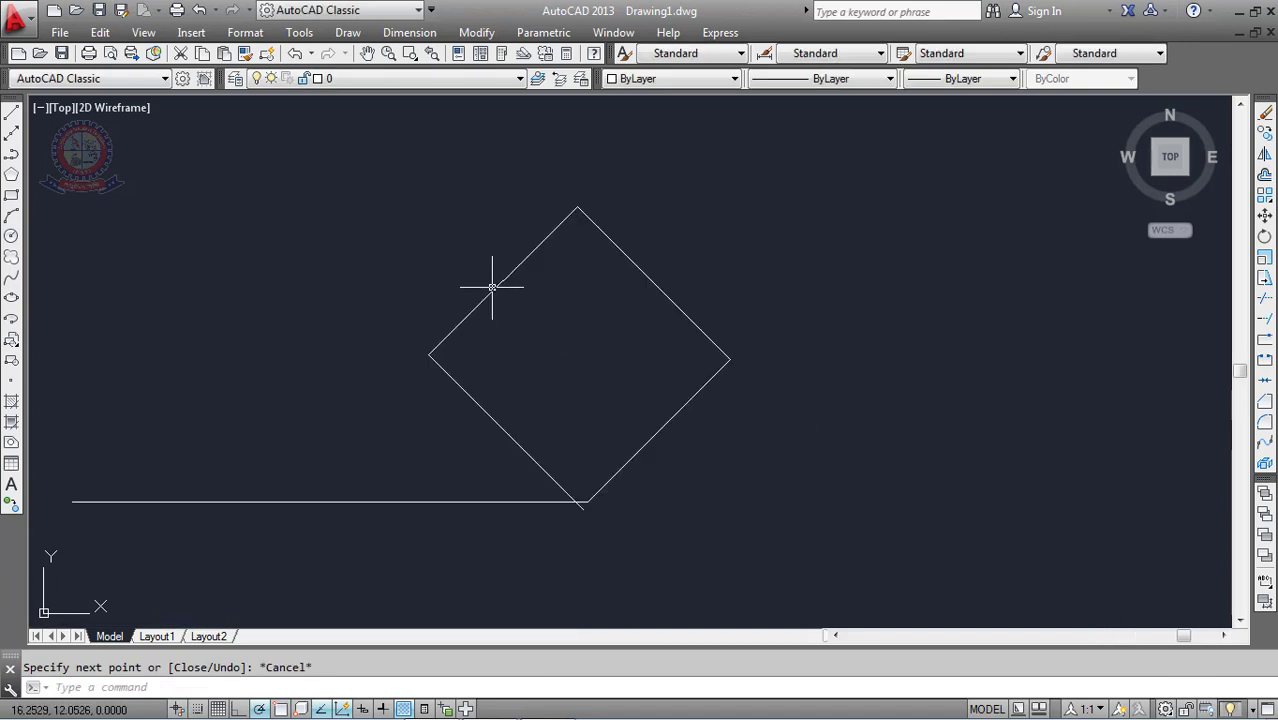
scroll(488, 296, down, 1)
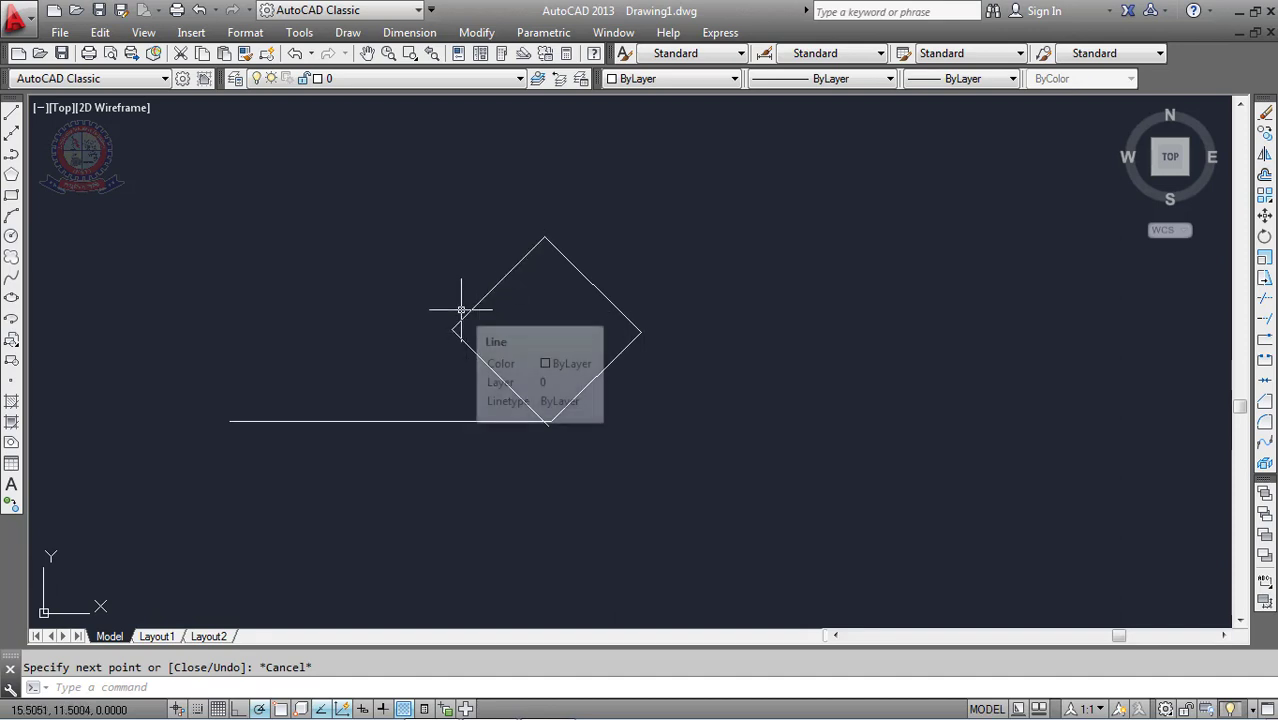
scroll(461, 309, down, 2)
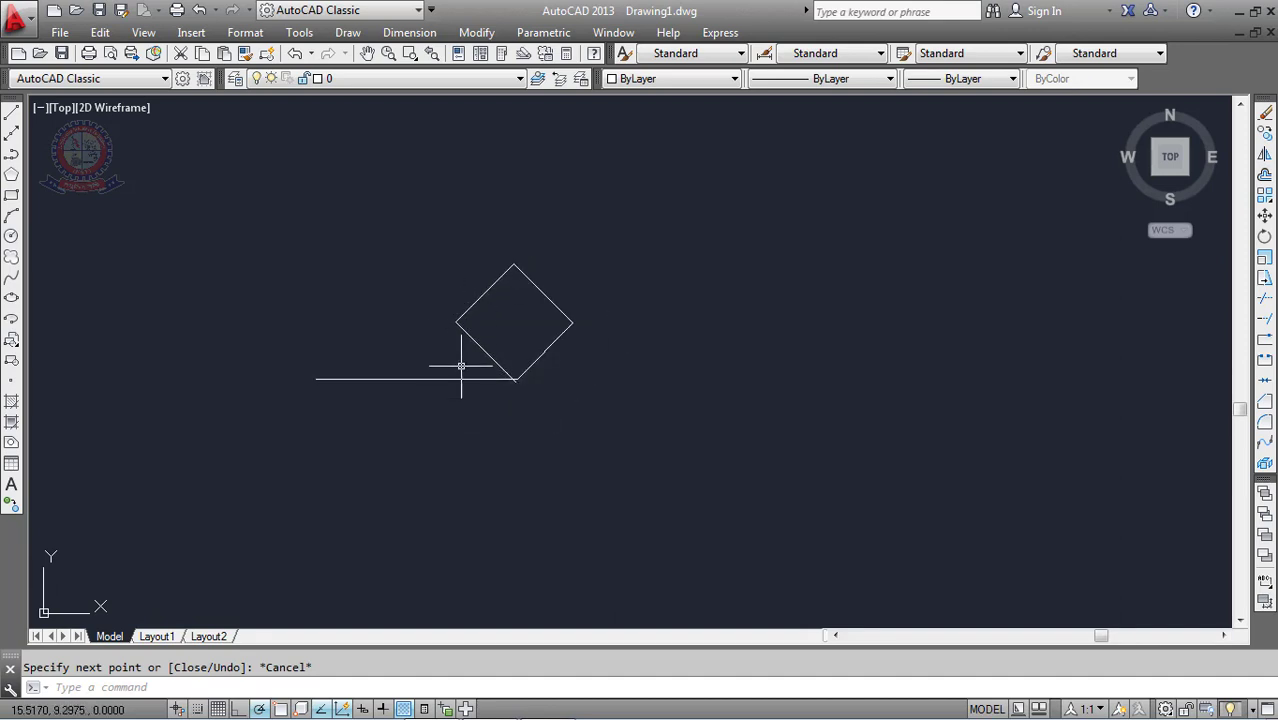
Crossing-select the line and diamond and delete them
click(633, 436)
click(357, 270)
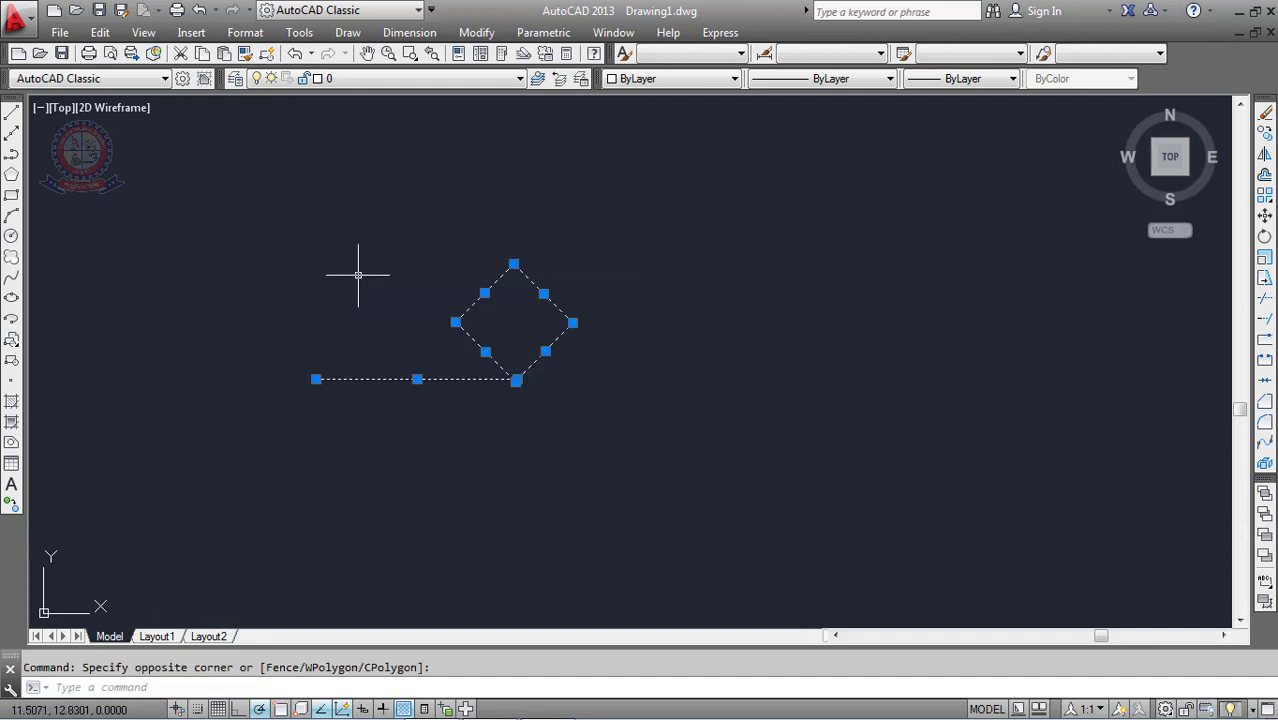
key(Delete)
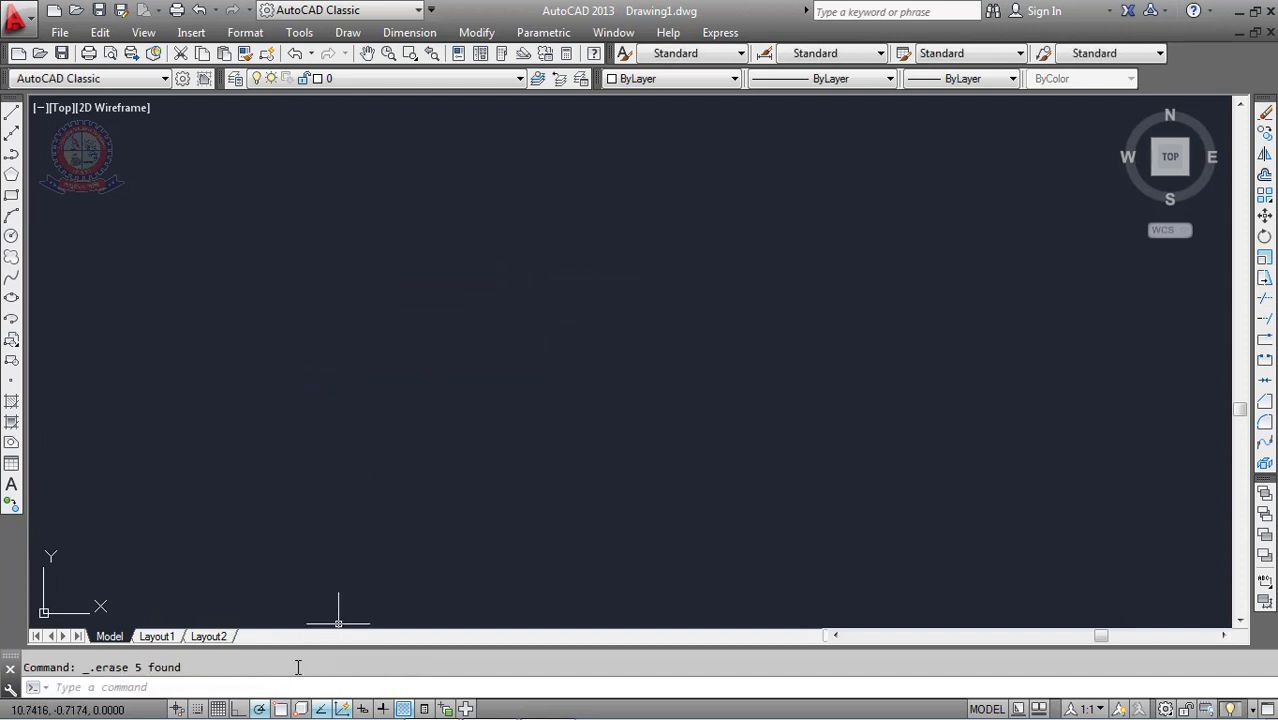
In the polar tracking settings, replace the 45 increment angle with 30
right_click(259, 709)
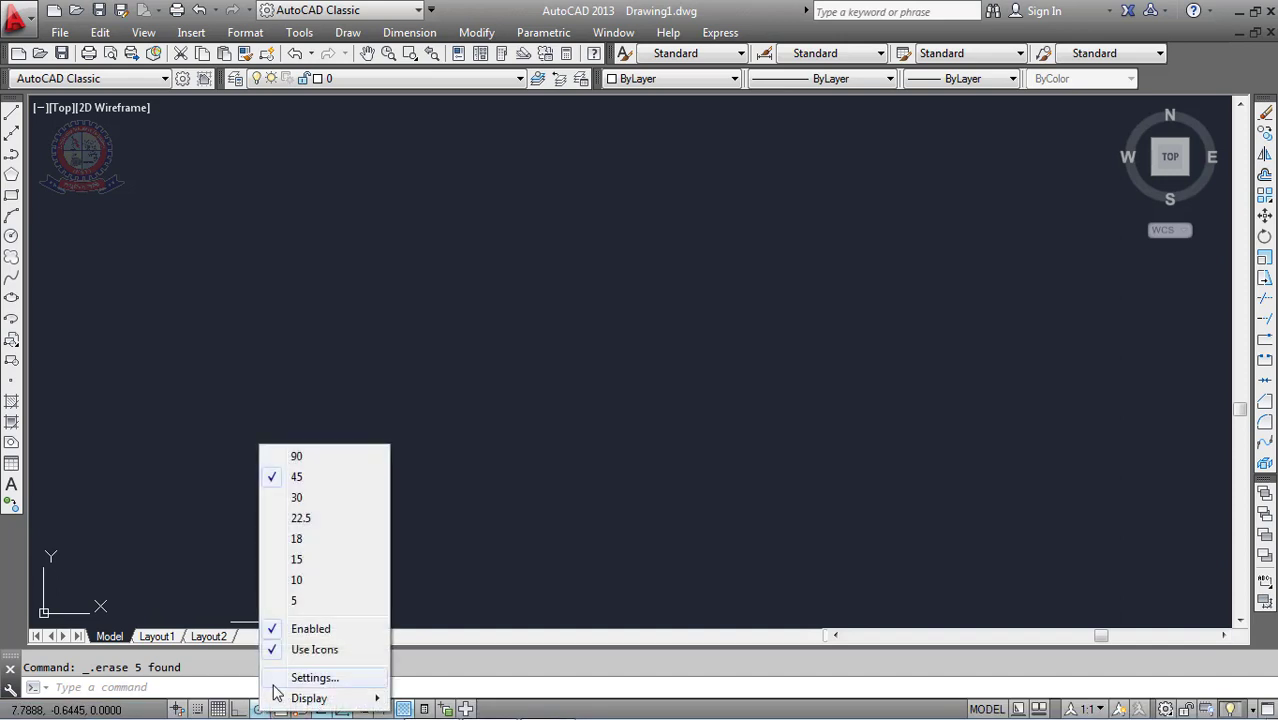
click(303, 678)
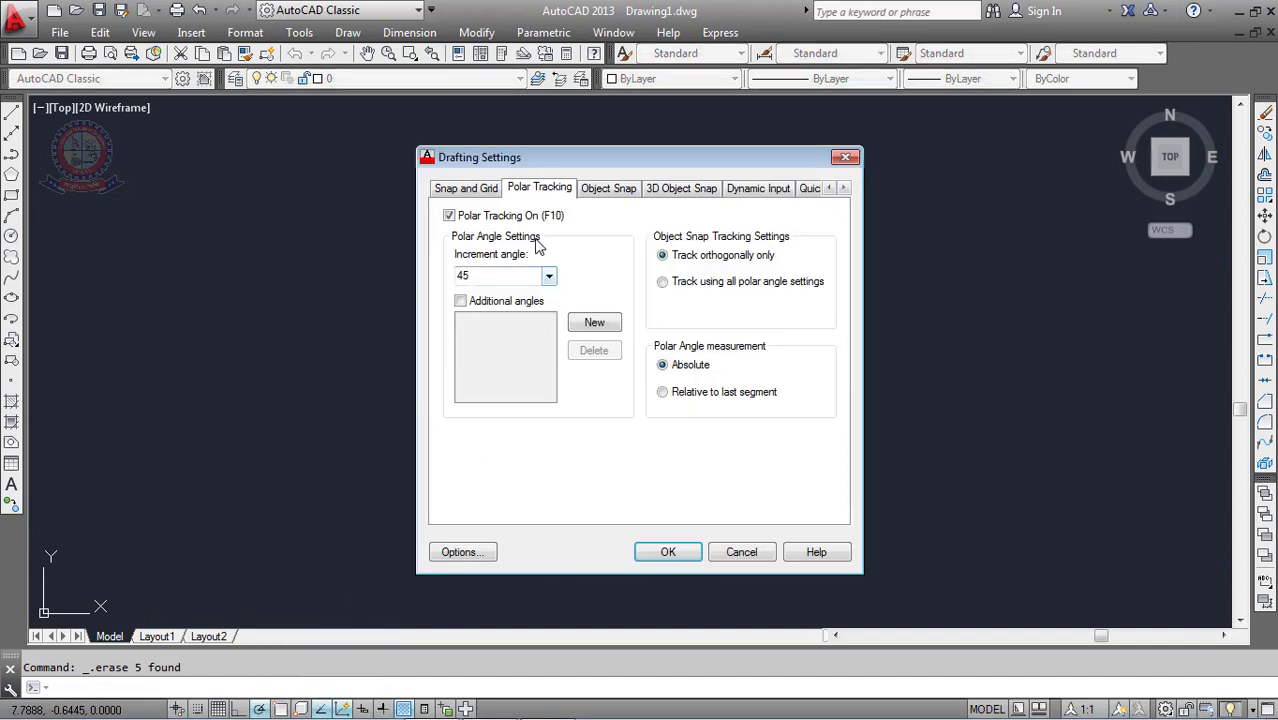
drag(483, 275, 403, 273)
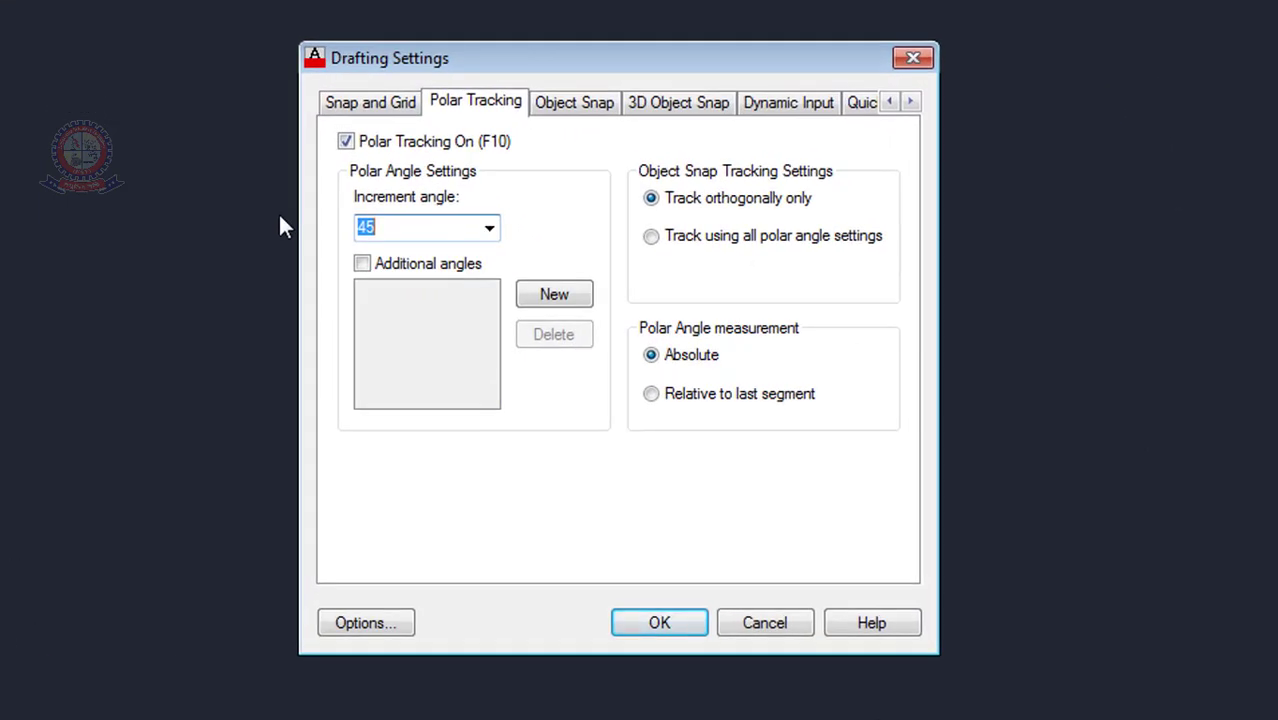
text(30)
click(648, 621)
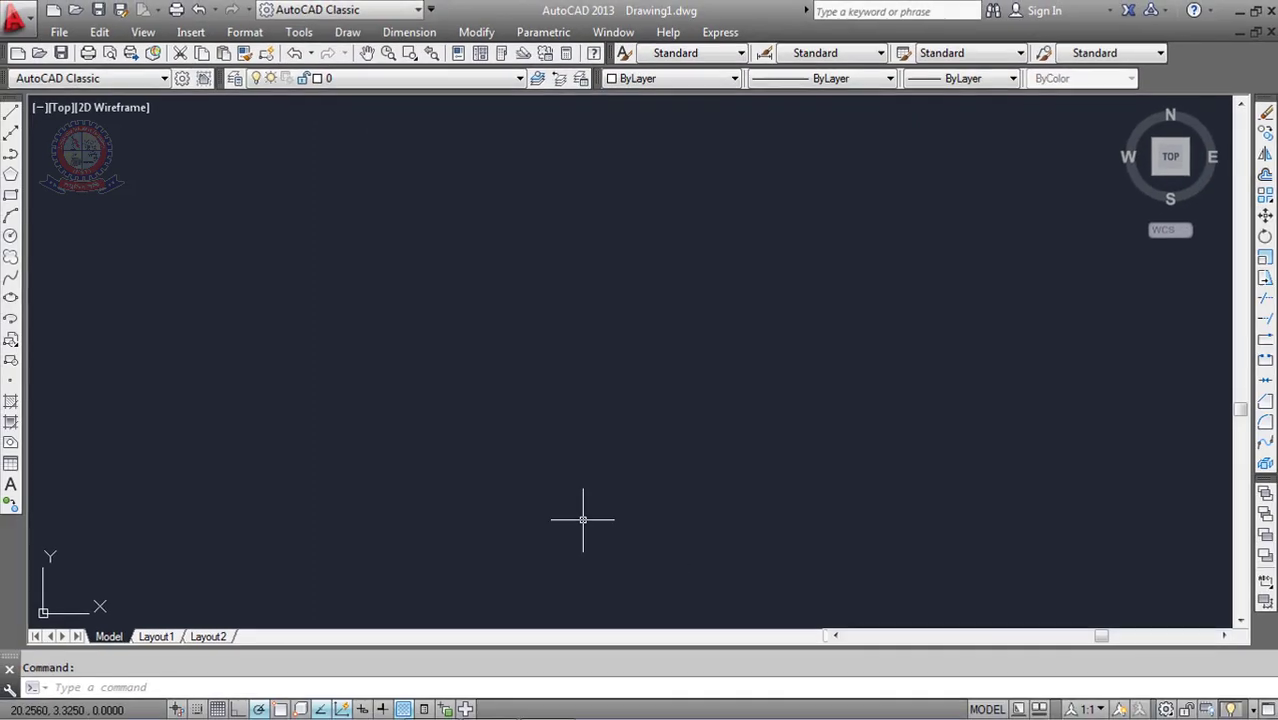
text(L)
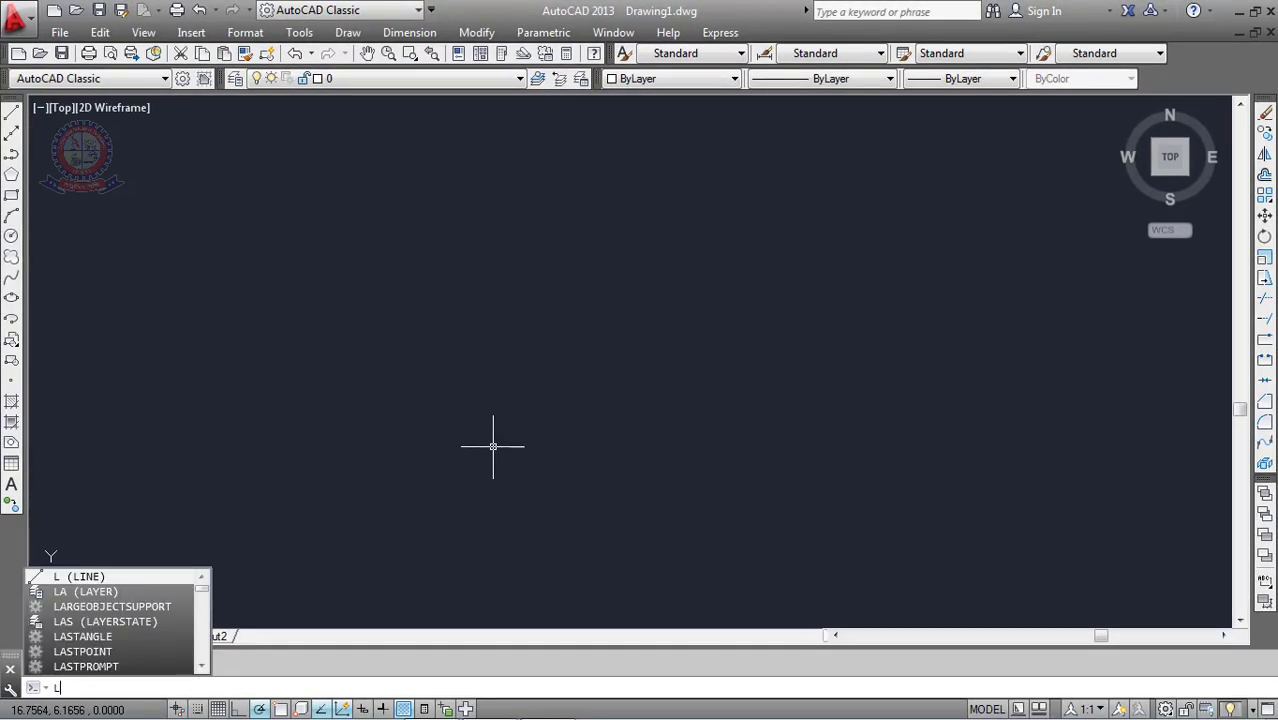
key(Return)
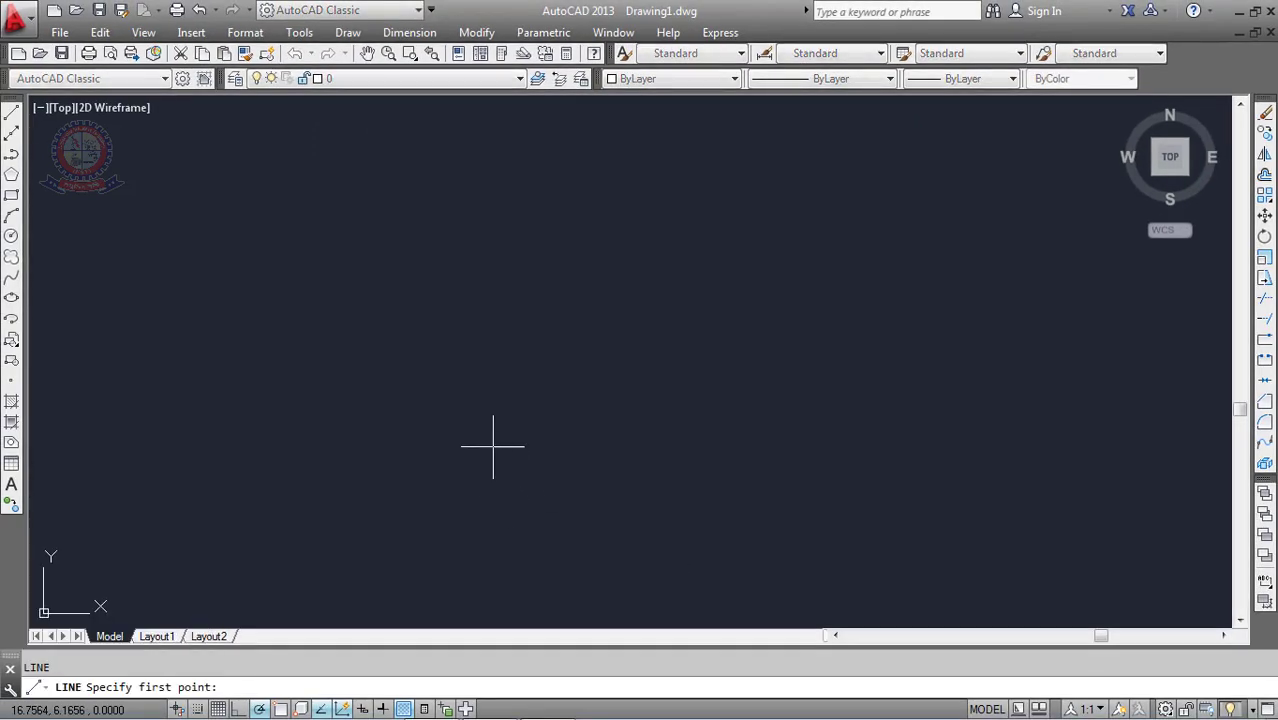
click(486, 388)
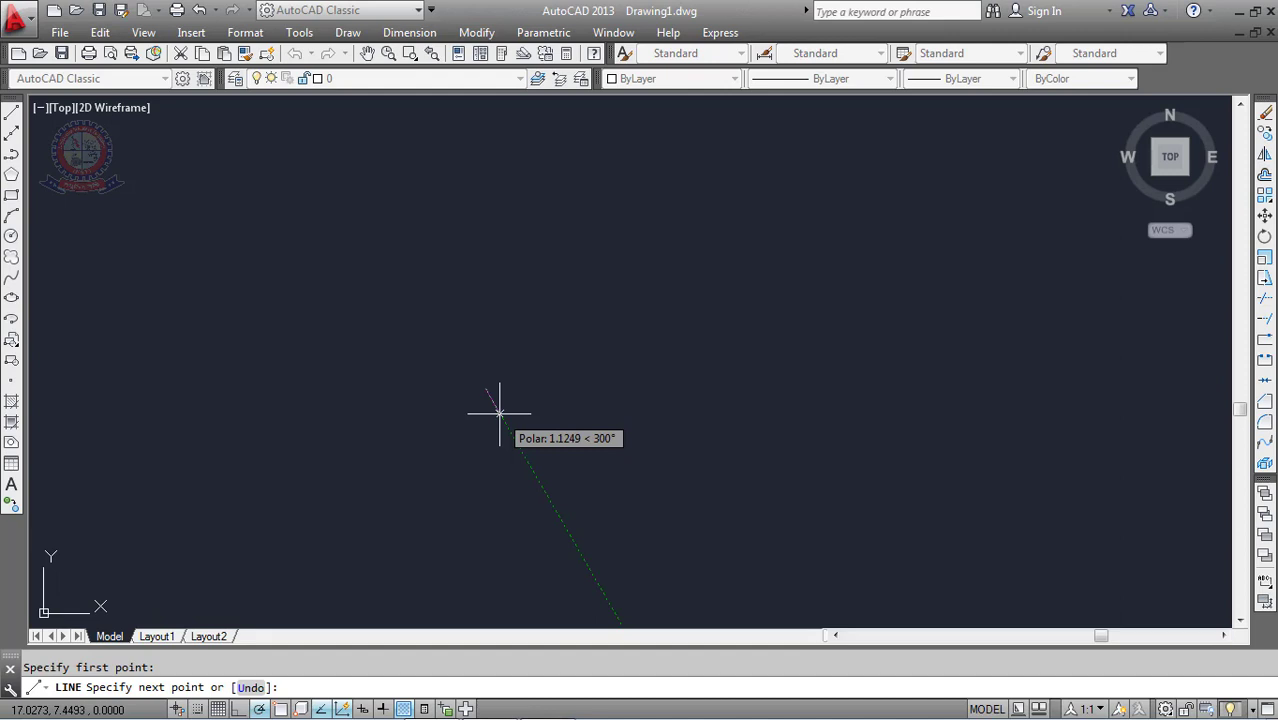
key(Escape)
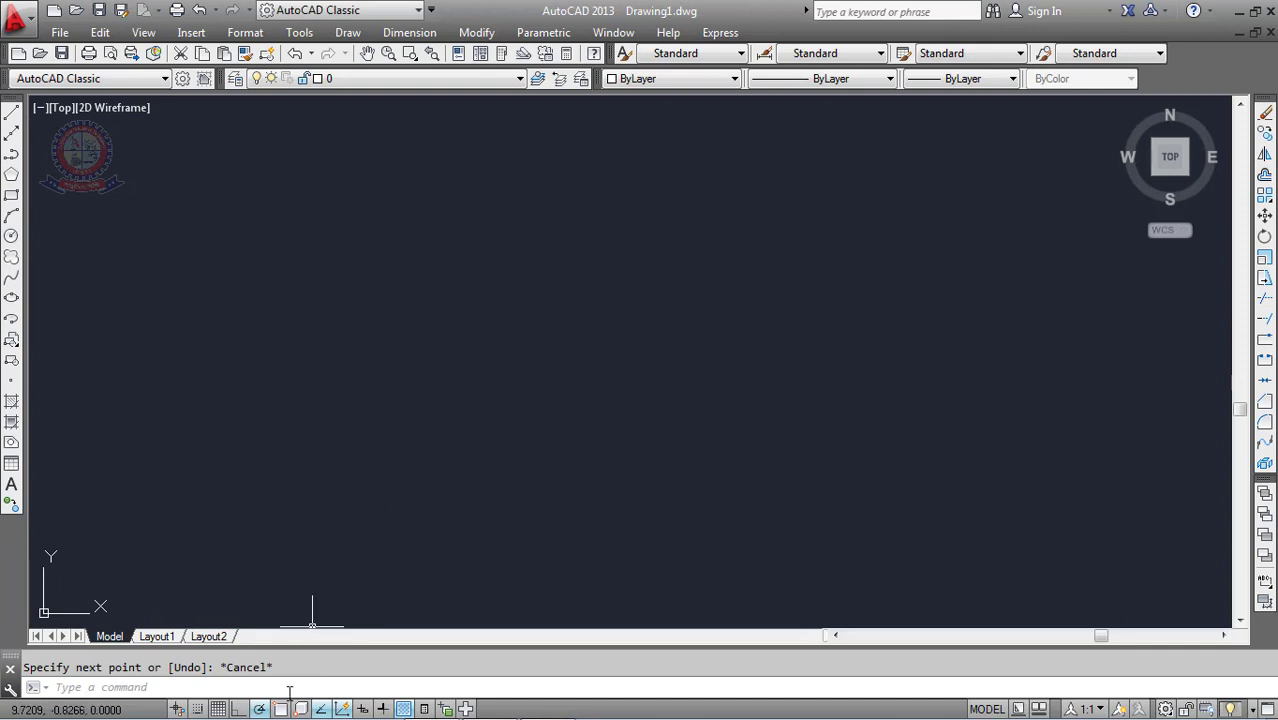
In Object Snap settings, clear all snap modes and turn off object snap tracking
right_click(283, 709)
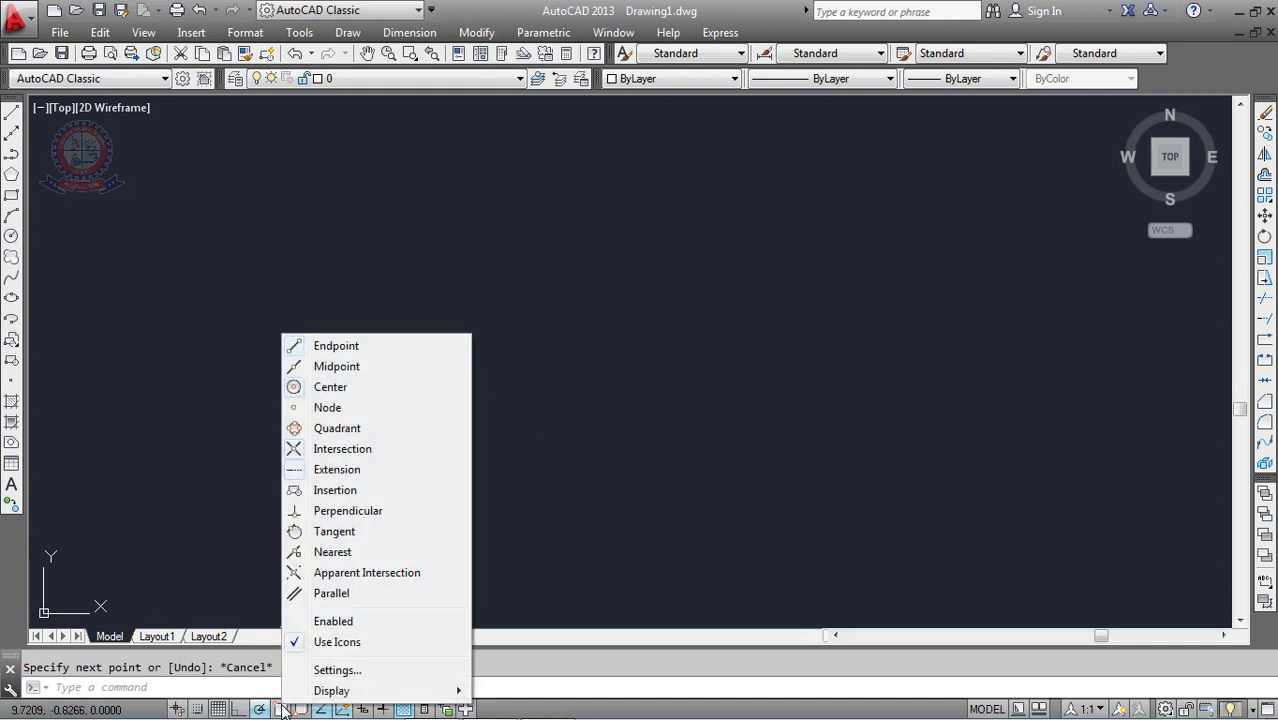
click(329, 672)
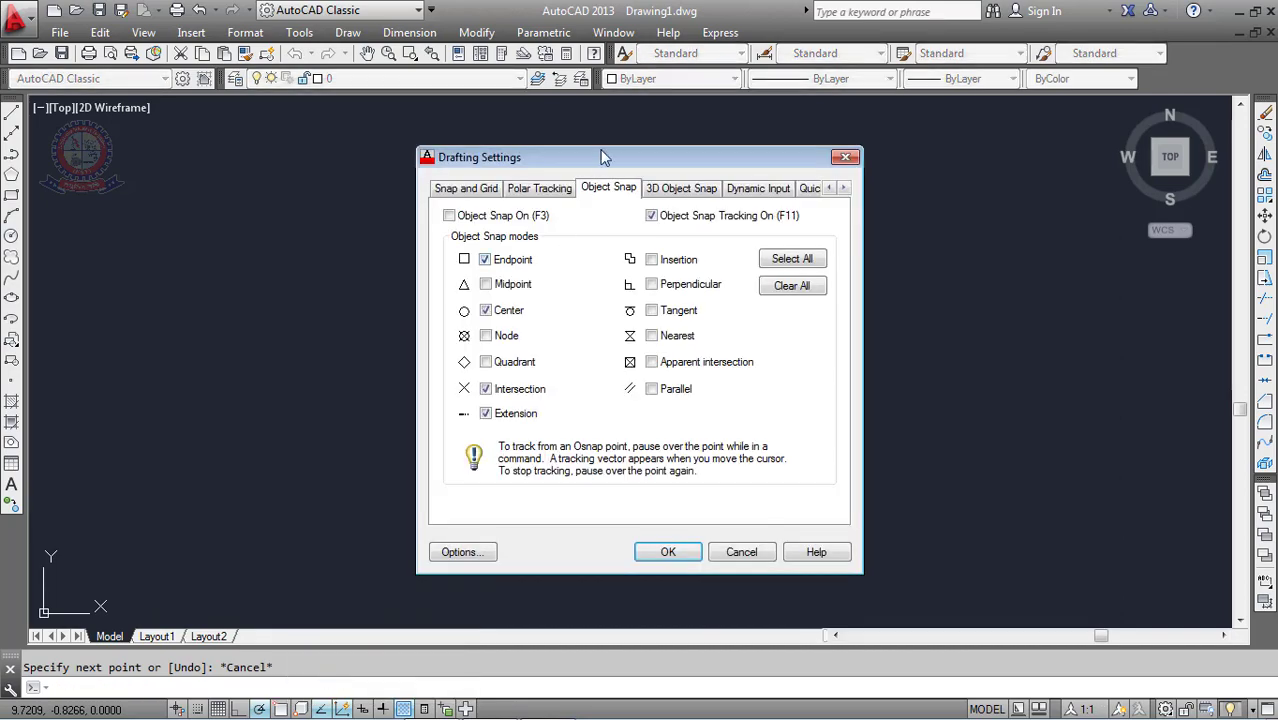
drag(598, 172, 638, 150)
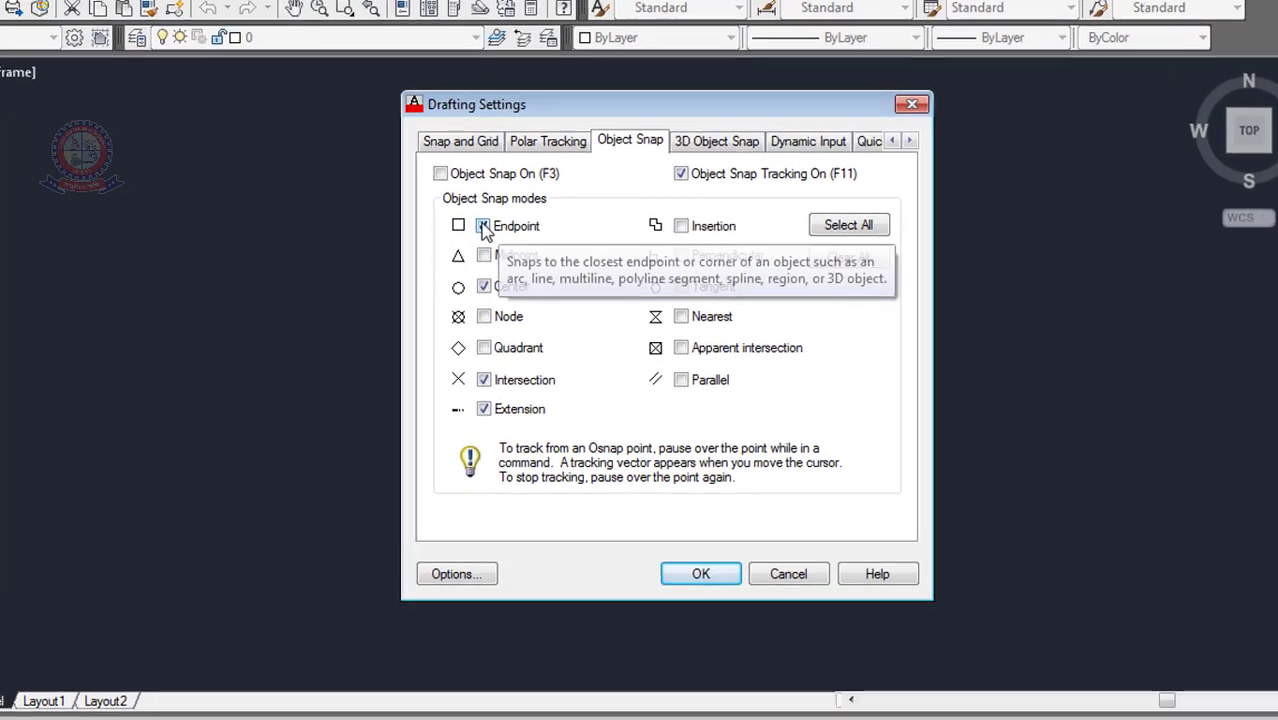
click(484, 227)
click(848, 257)
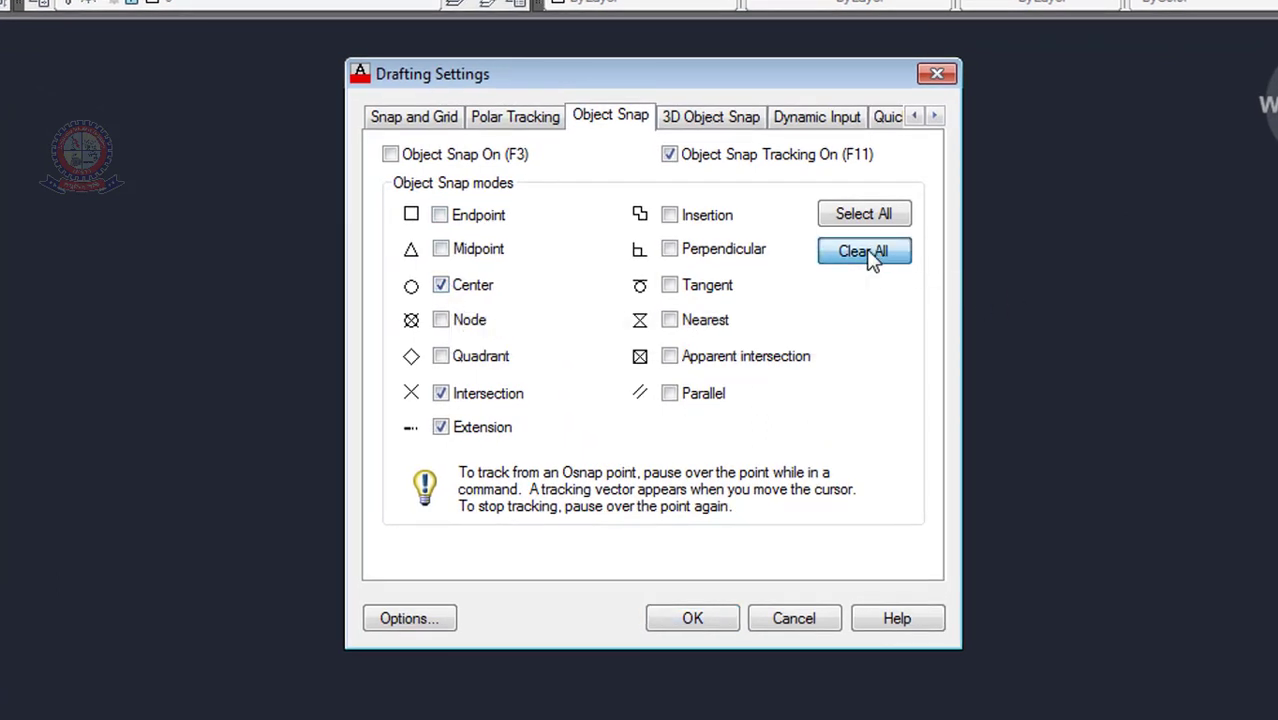
click(670, 157)
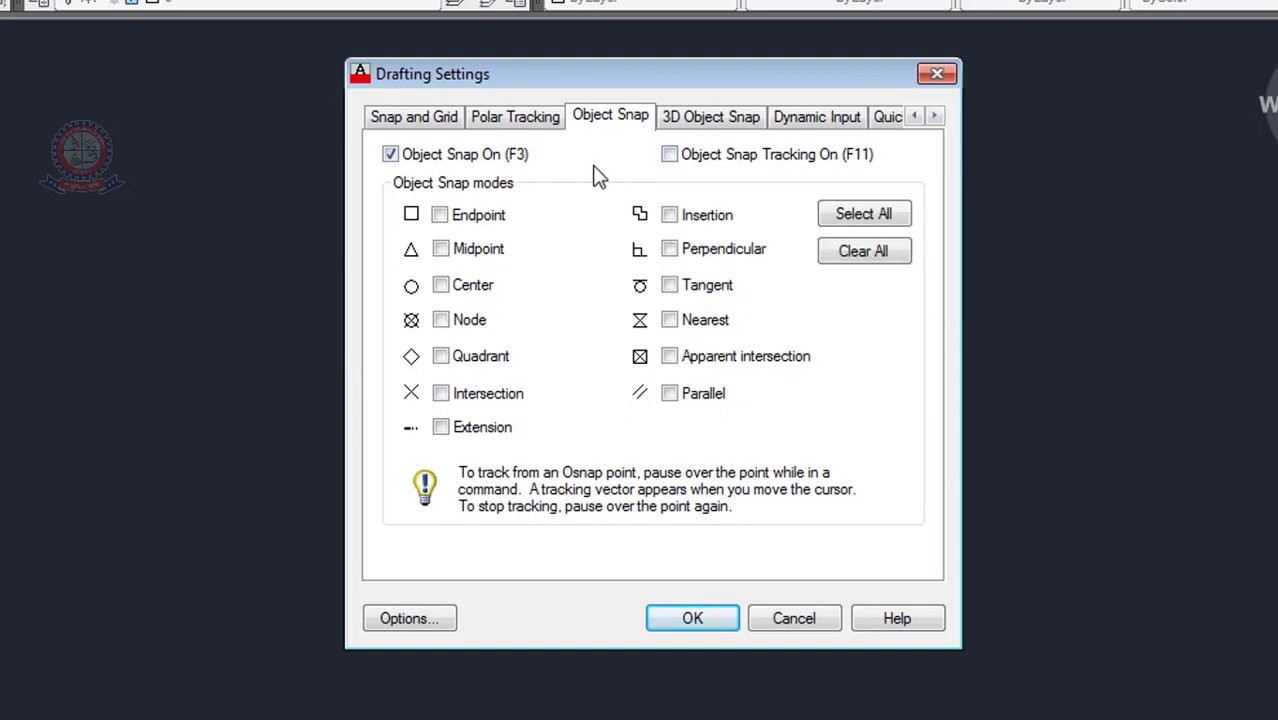
Re-enable object snap tracking and the Endpoint snap, then confirm with OK
click(669, 155)
click(441, 221)
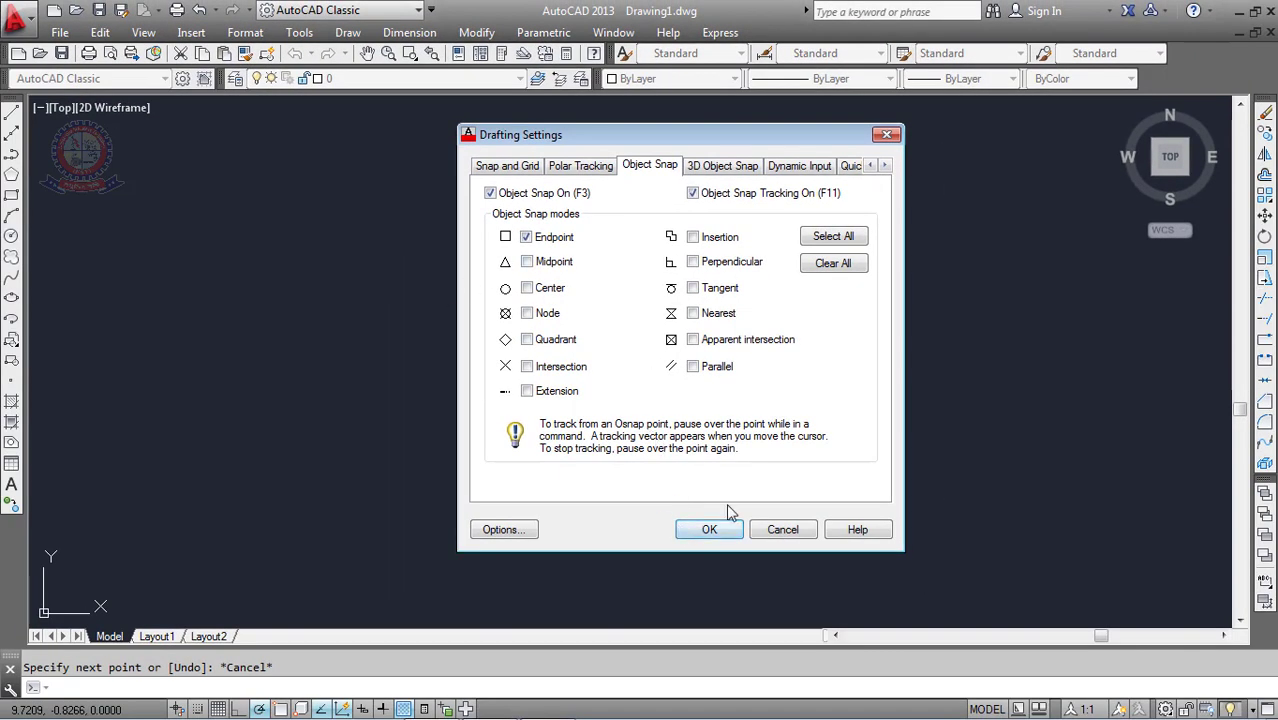
click(726, 538)
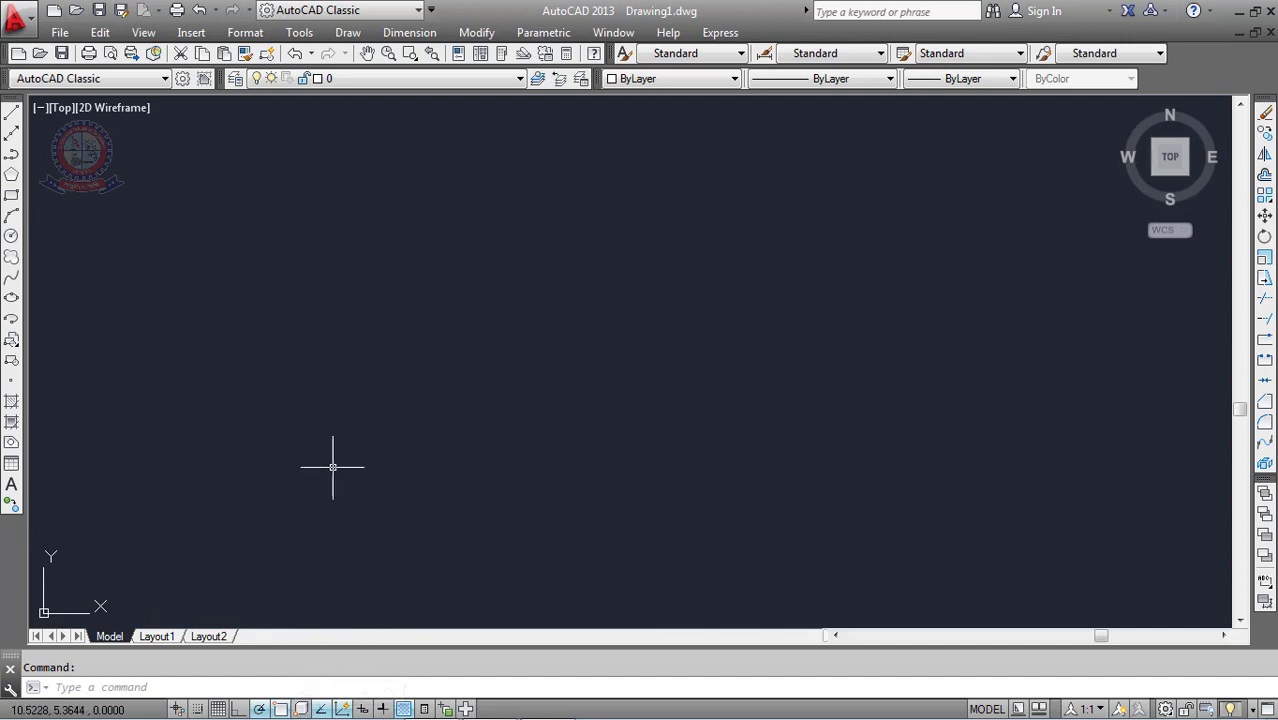
Draw the rectangle's bottom edge as a single horizontal line with LINE (L)
text(L)
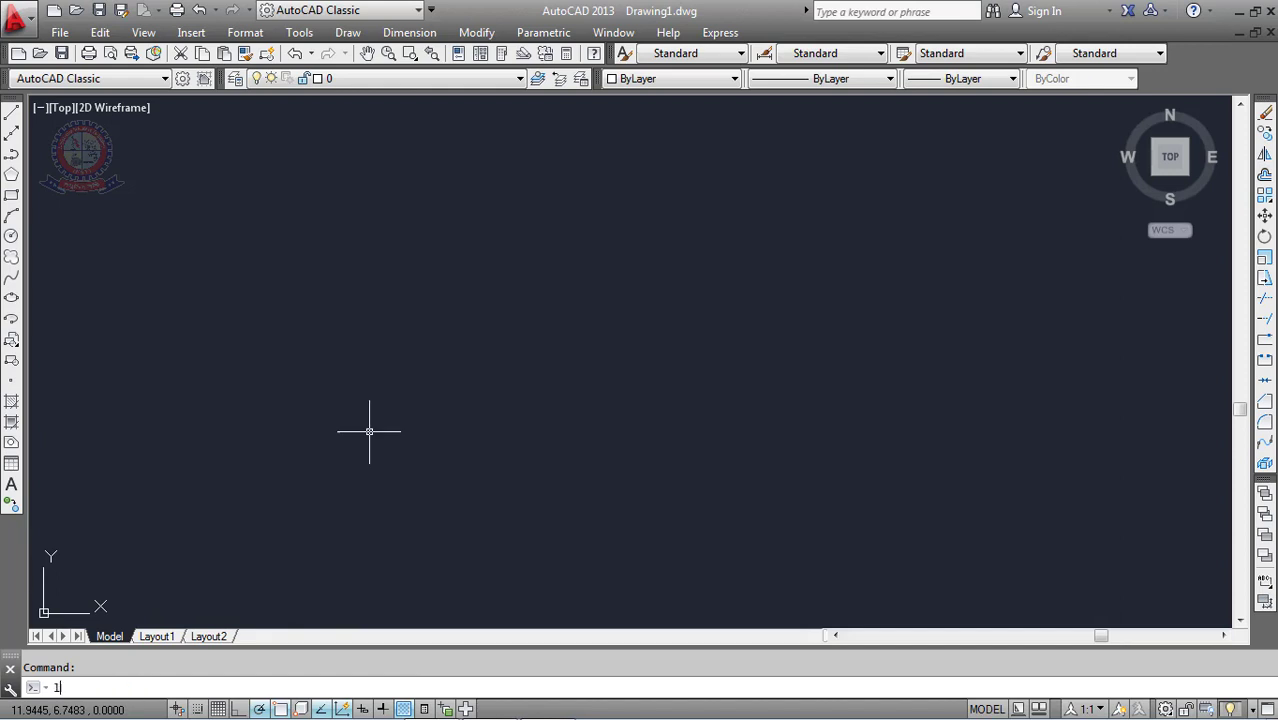
key(Return)
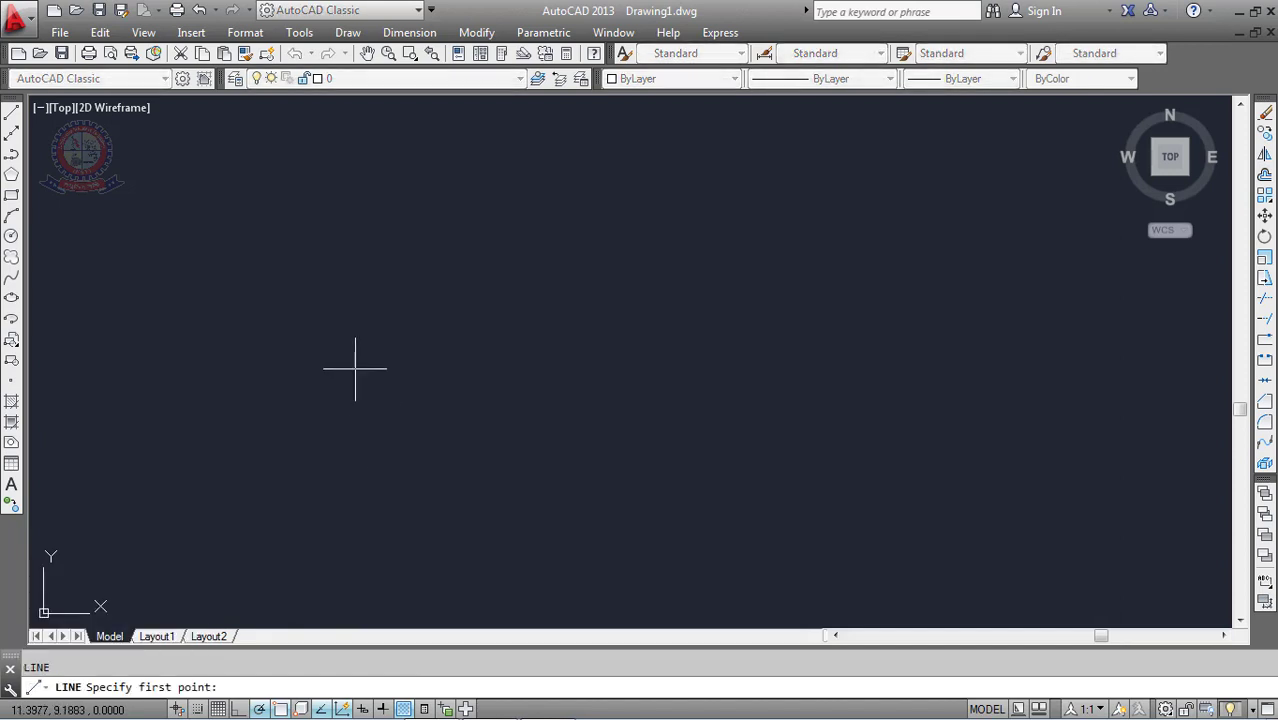
click(436, 374)
click(724, 374)
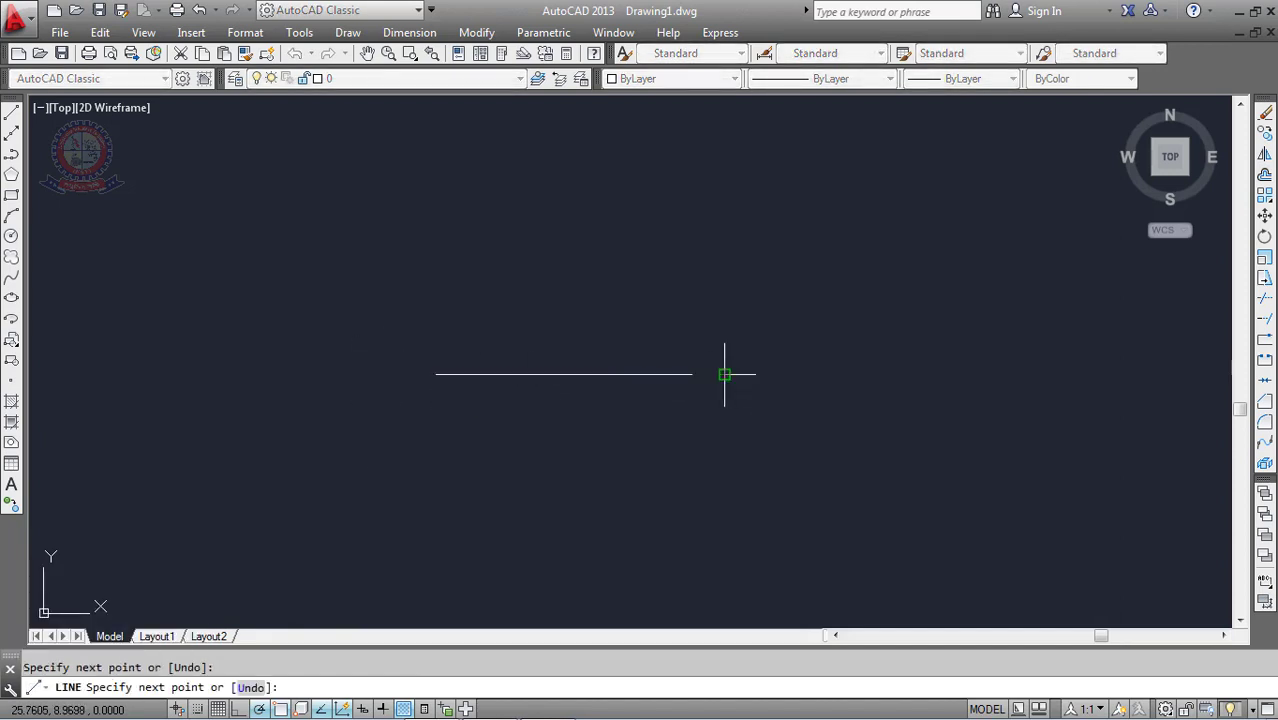
key(Escape)
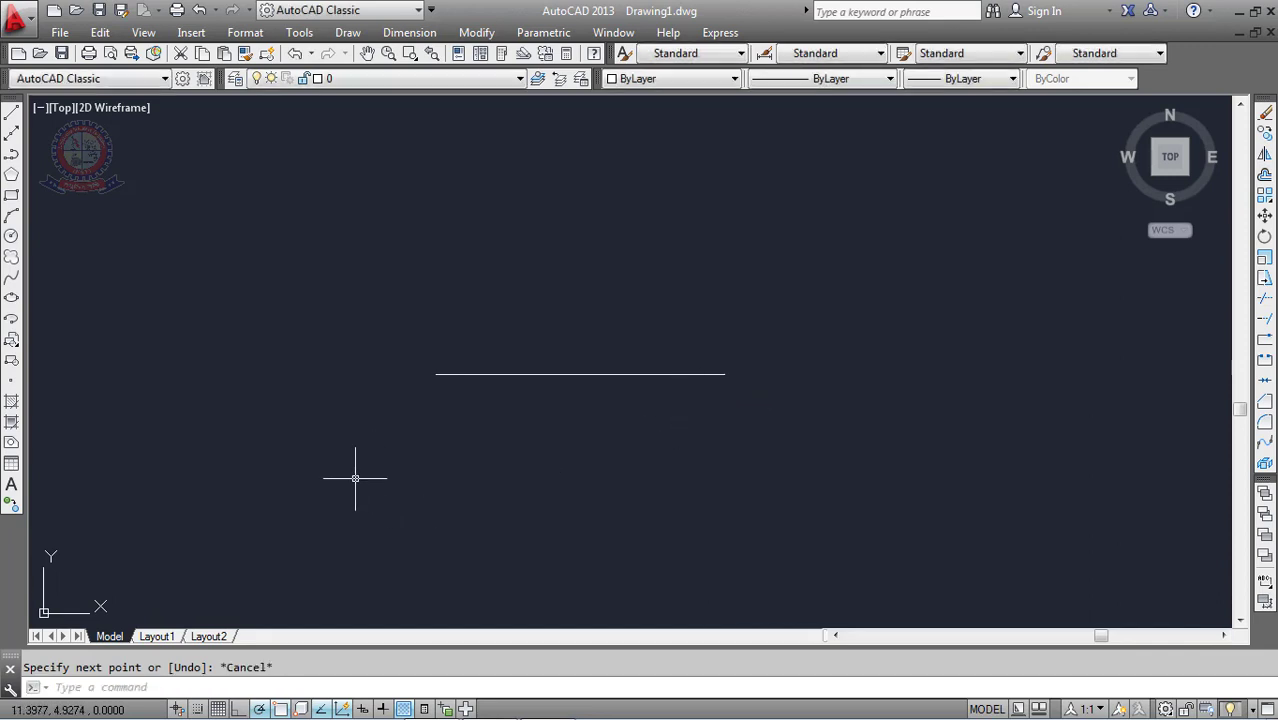
Add the left side up from the bottom line's end, the top edge, and a short right side
text(l)
key(Return)
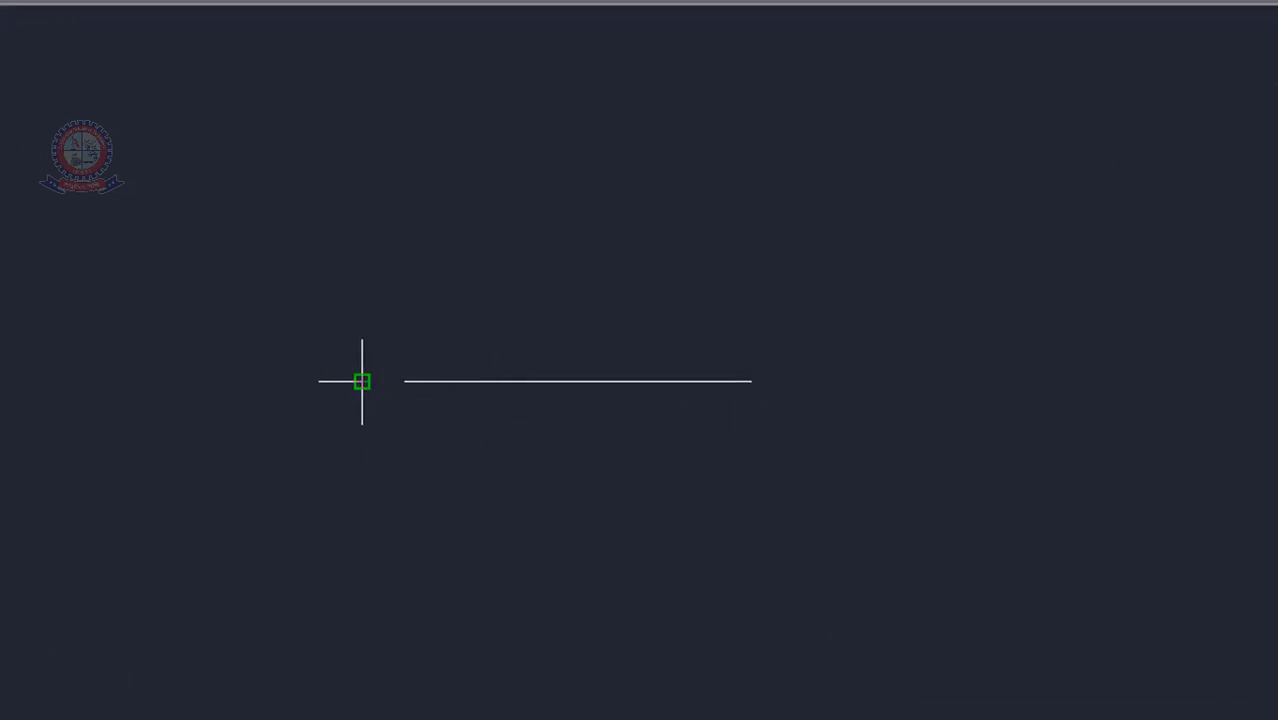
click(750, 381)
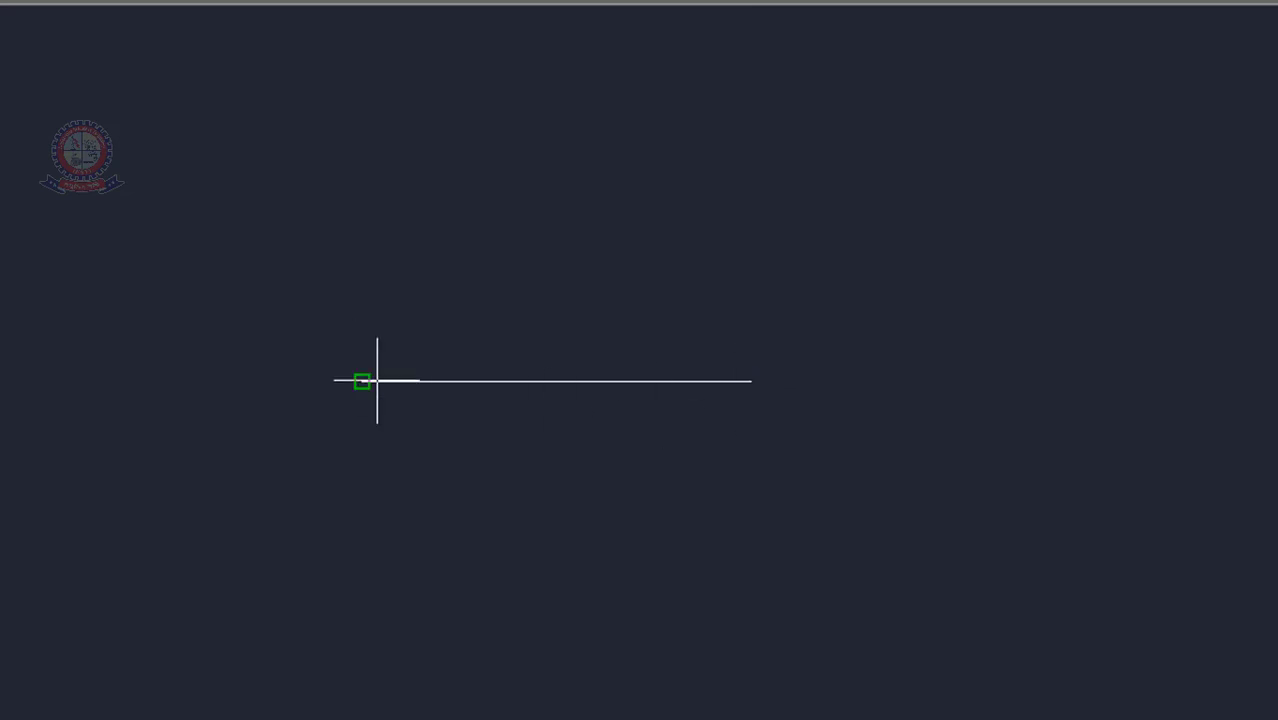
click(362, 381)
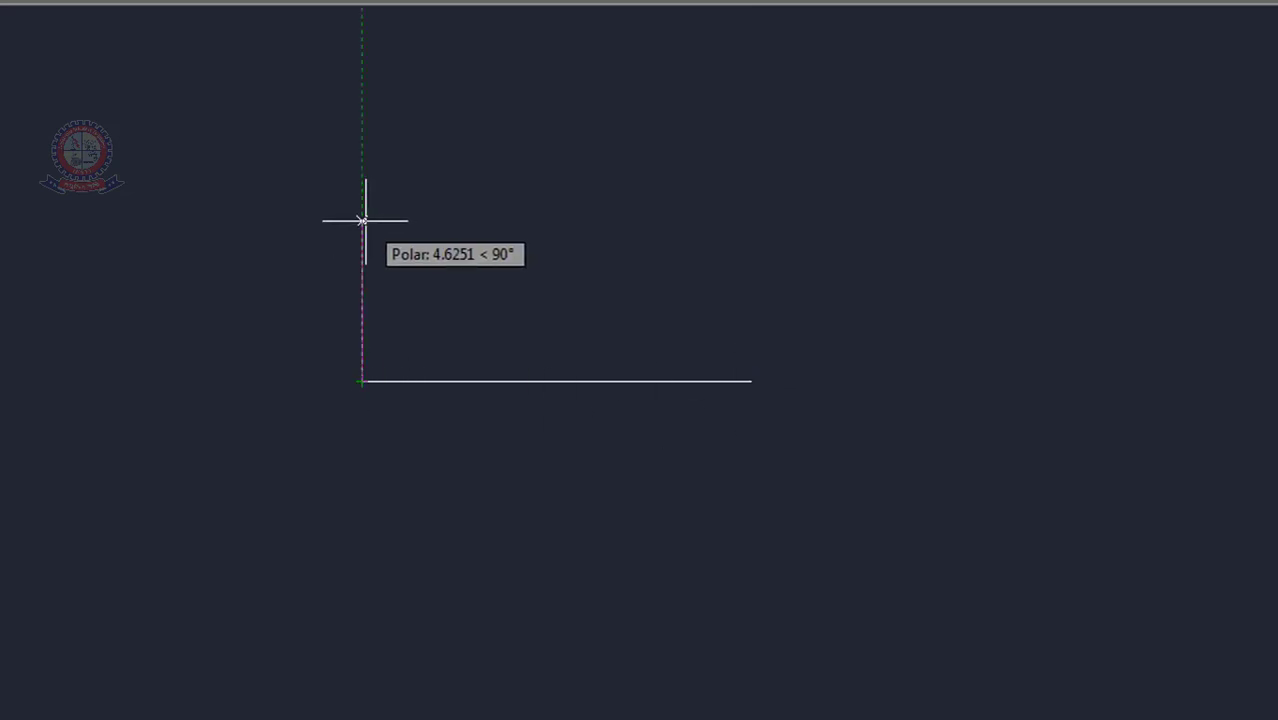
click(362, 220)
key(Return)
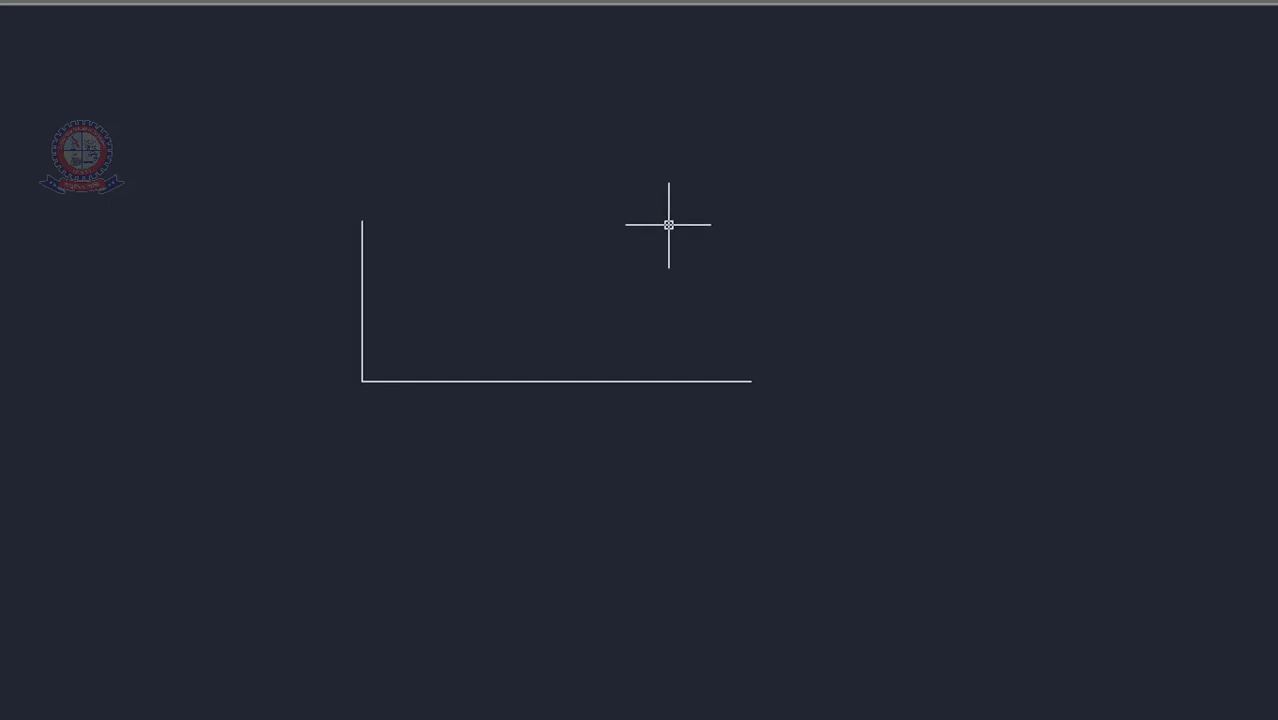
click(362, 220)
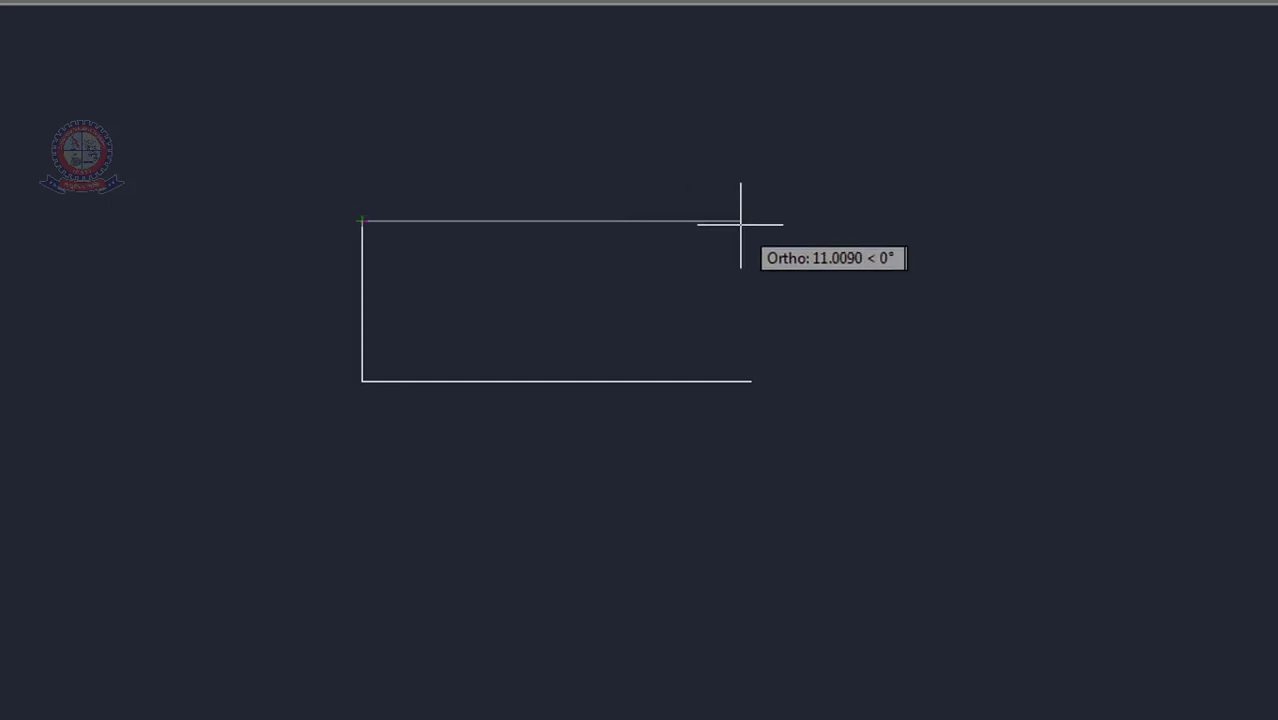
click(740, 220)
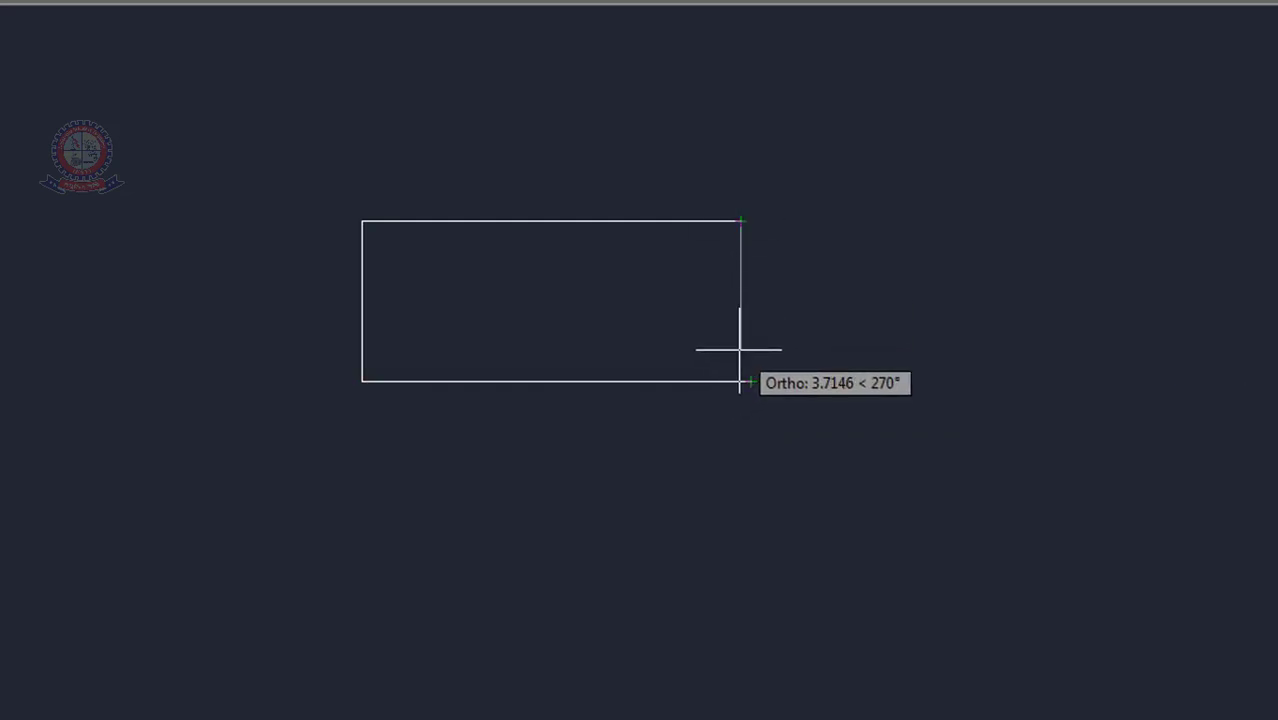
key(Return)
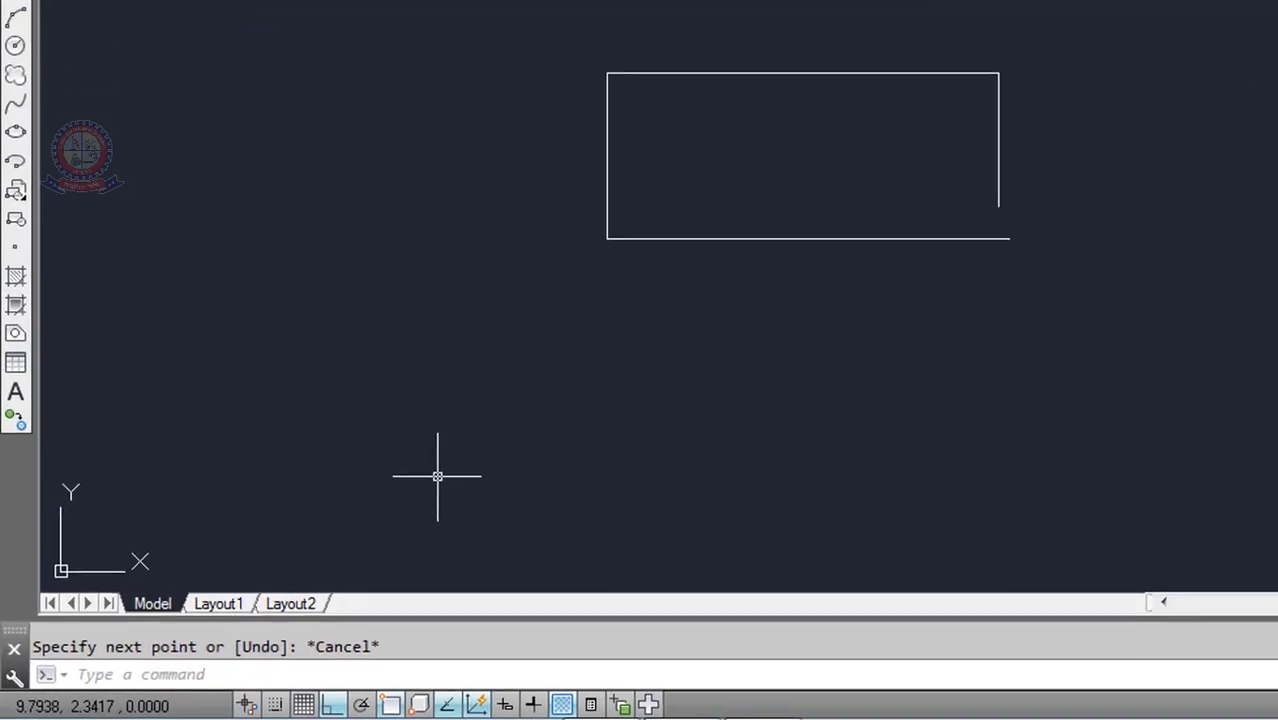
Enable the Midpoint object snap alongside Endpoint from the OSNAP menu
right_click(390, 704)
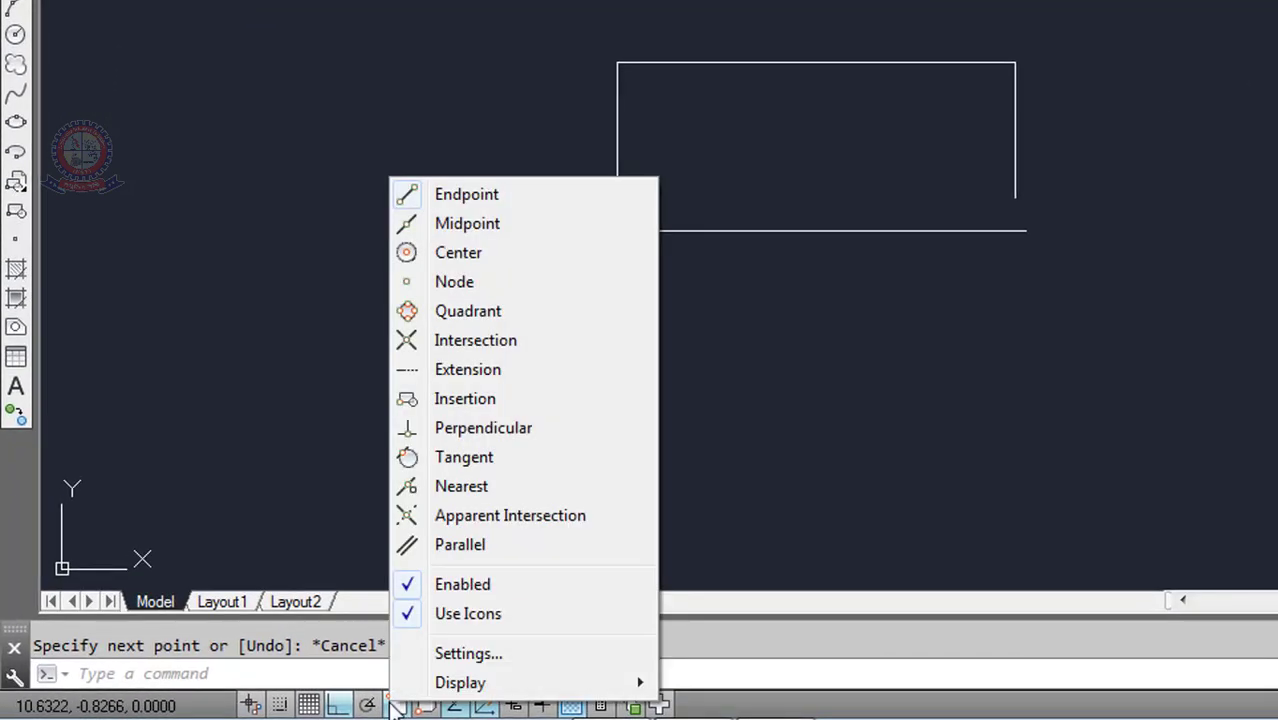
click(448, 654)
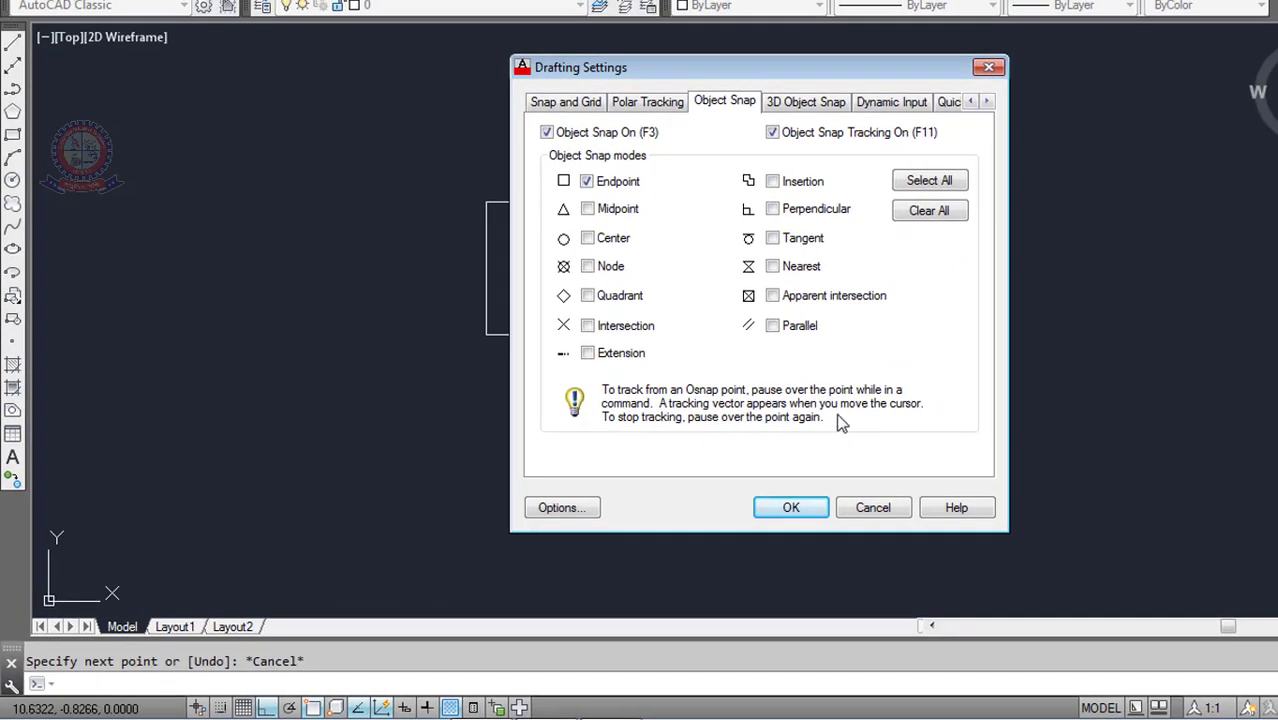
click(791, 508)
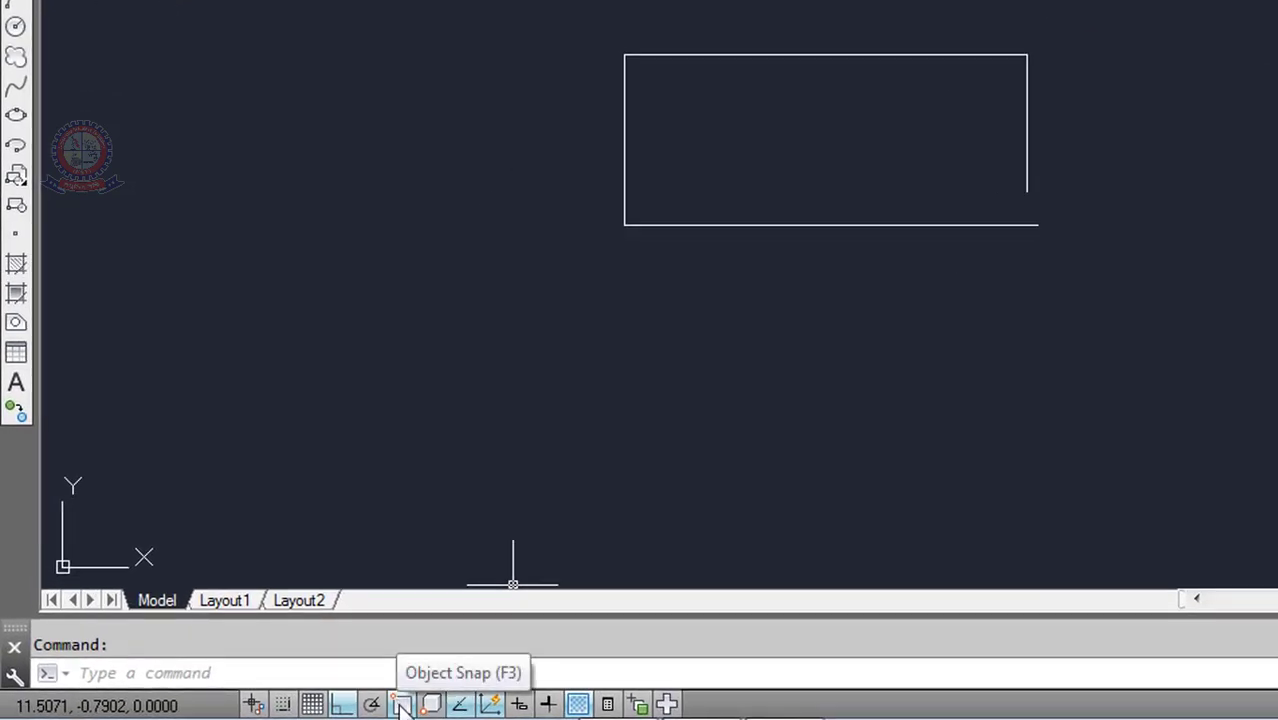
right_click(401, 706)
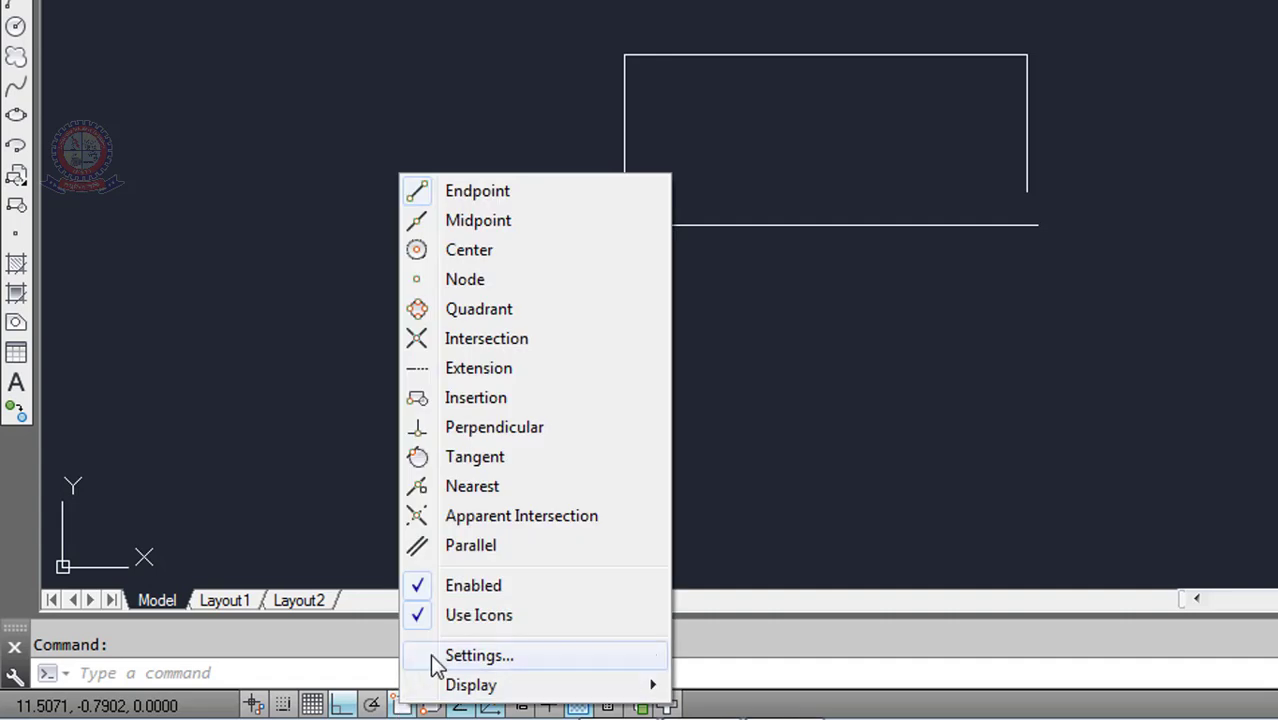
click(414, 222)
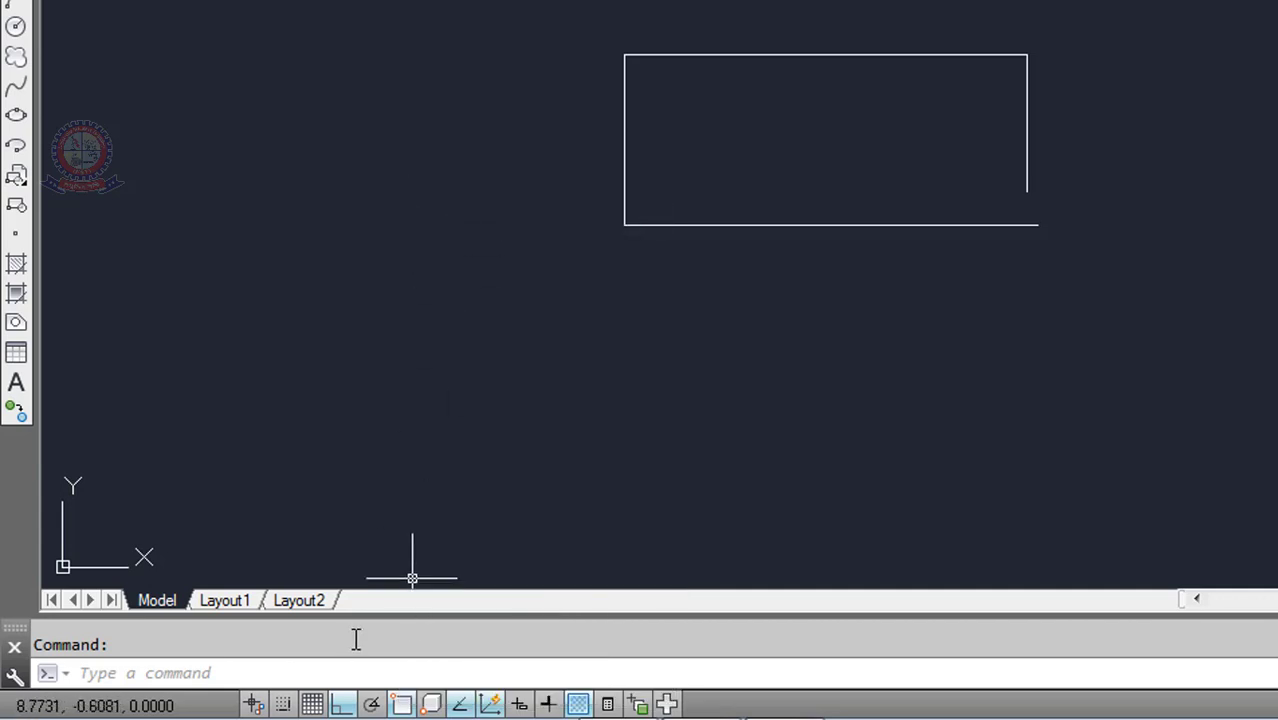
Draw lines from the bottom edge's midpoint straight down and the left side's midpoint out left
right_click(429, 703)
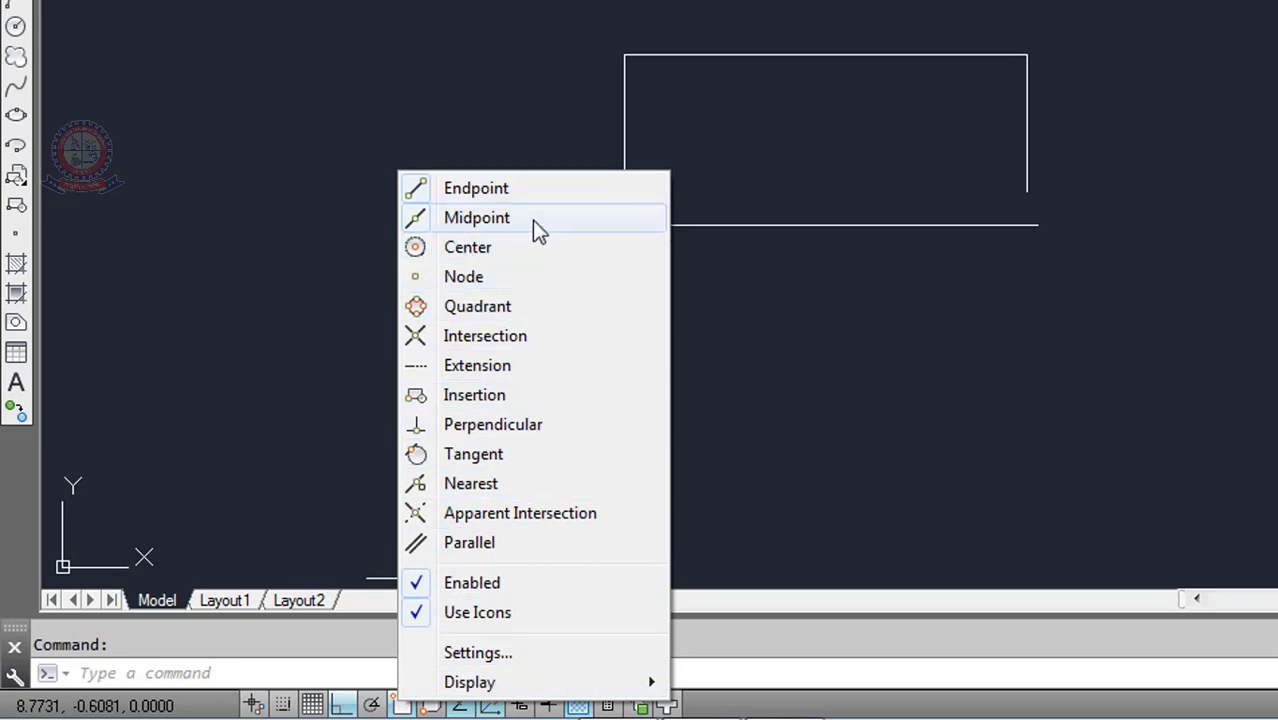
click(844, 350)
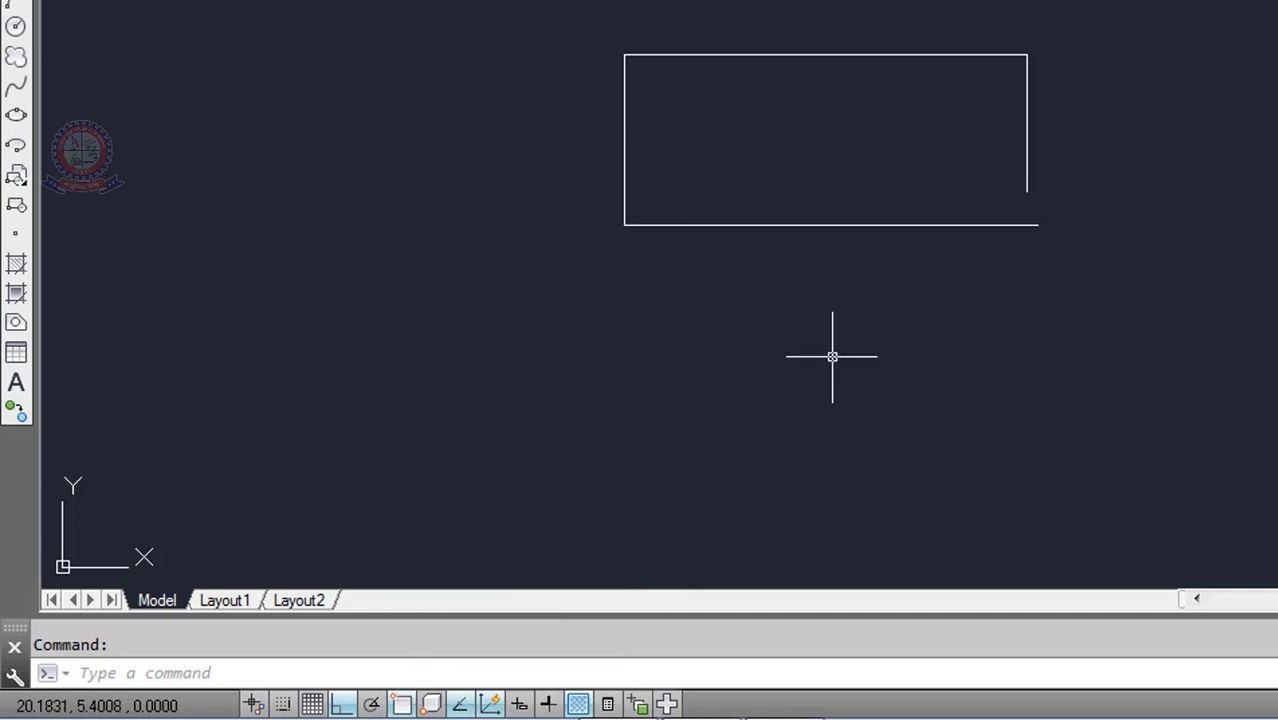
text(l)
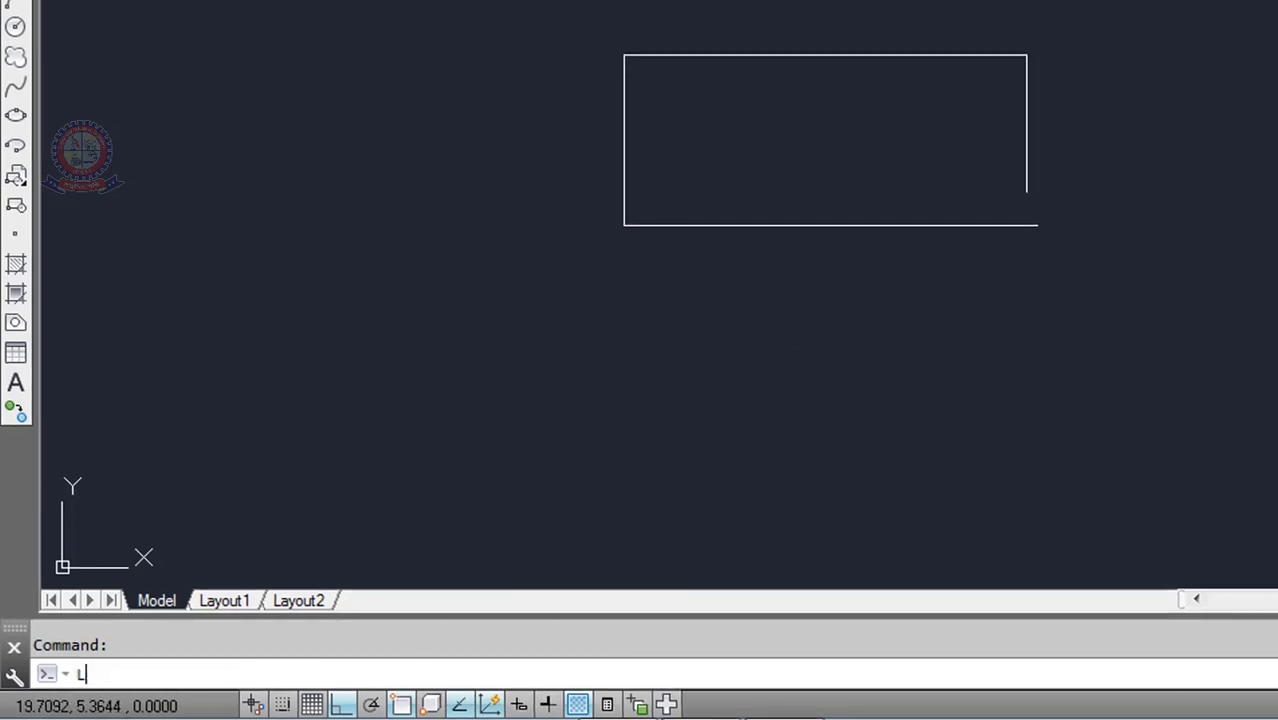
key(Return)
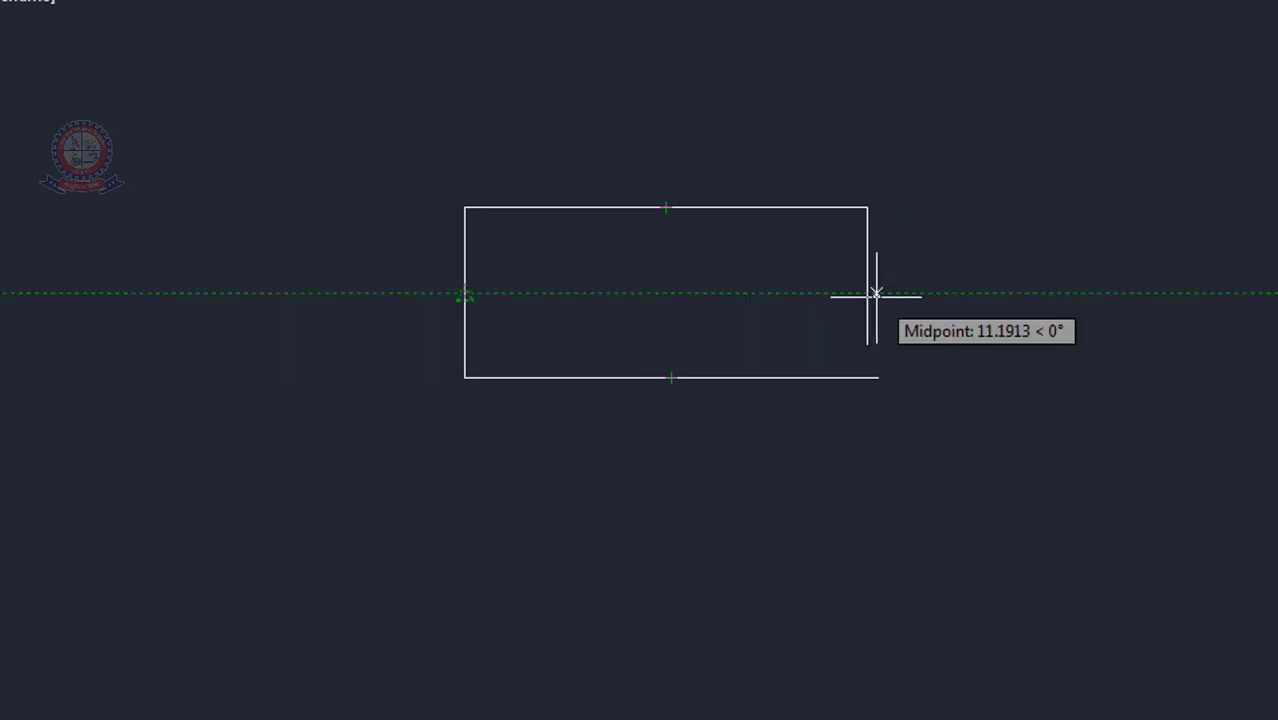
click(671, 378)
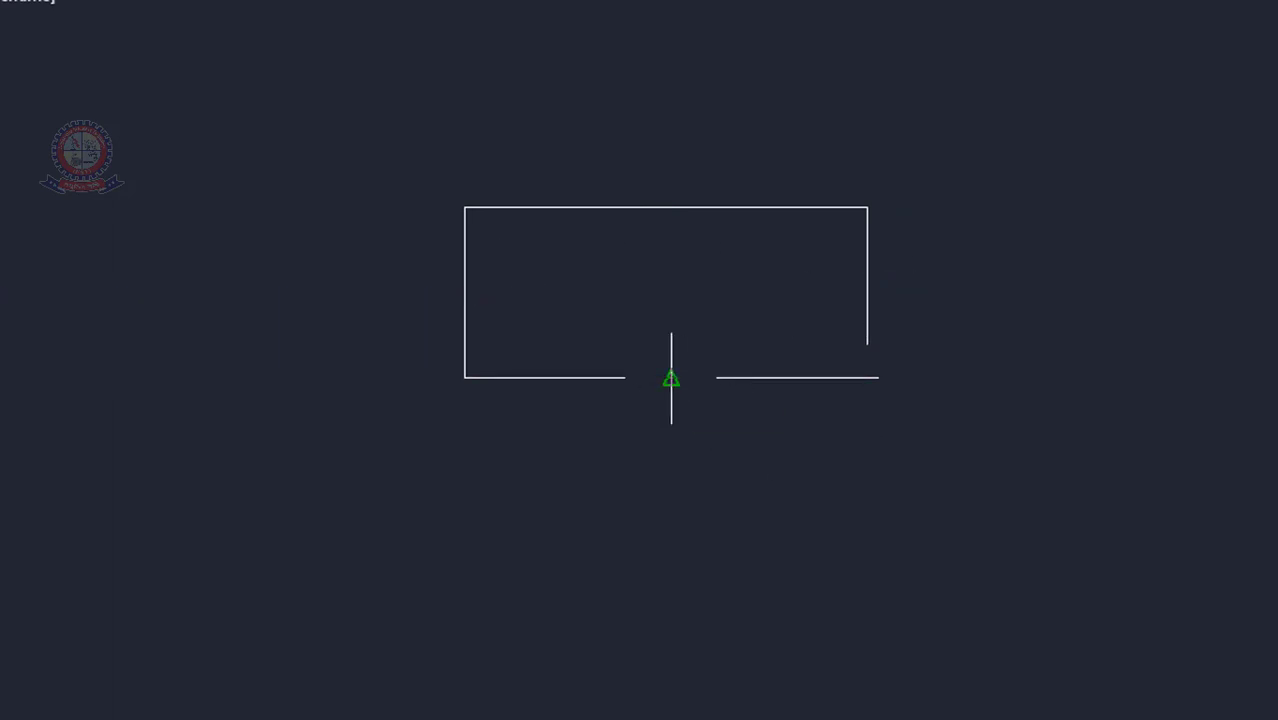
click(671, 581)
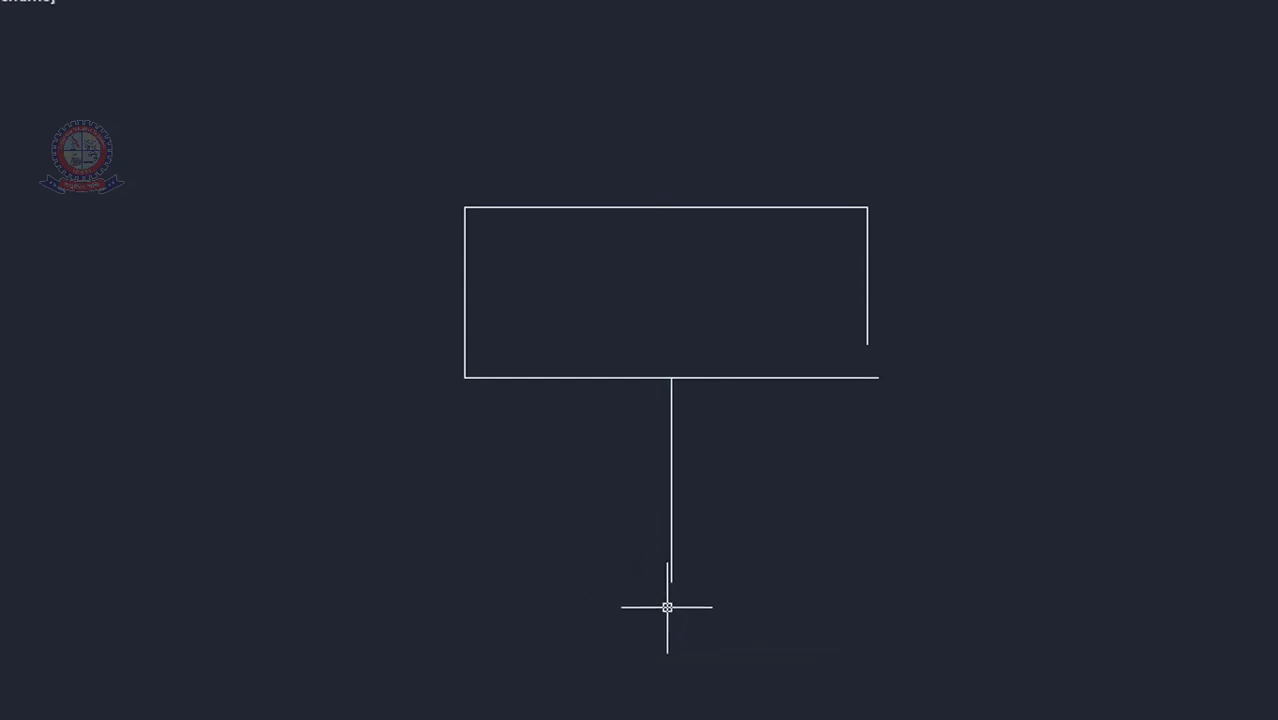
click(464, 293)
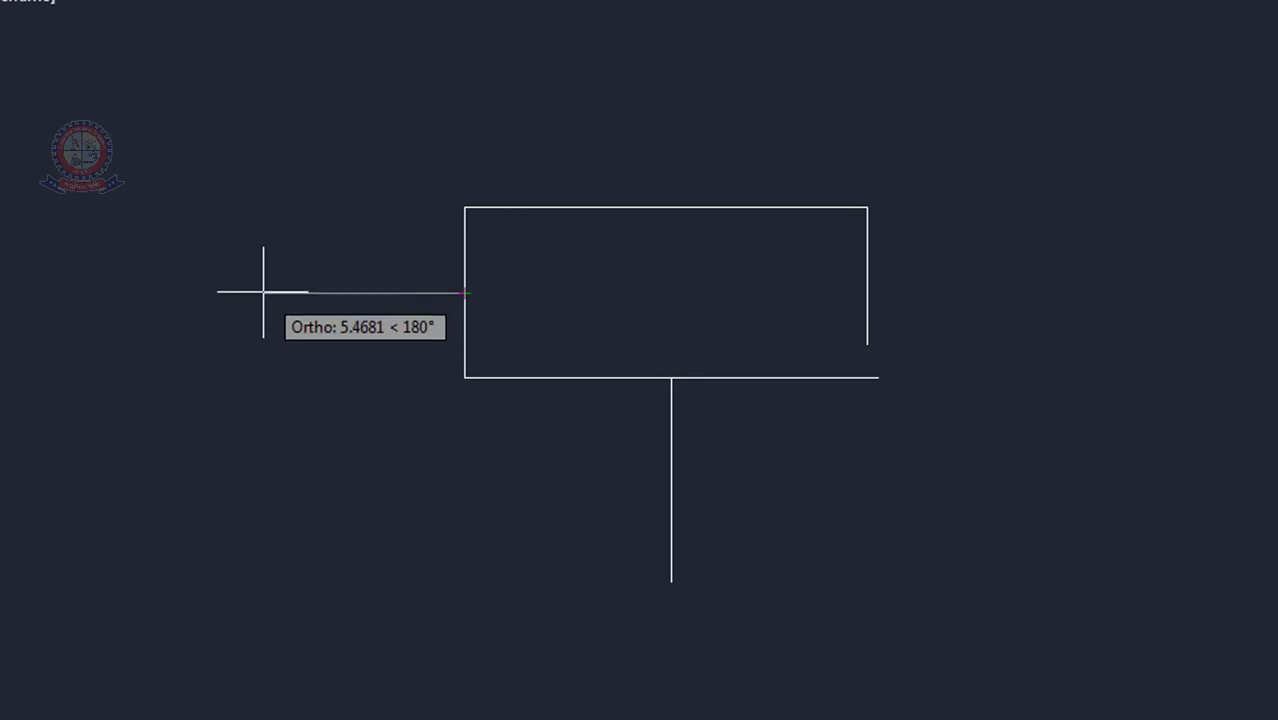
click(263, 292)
key(Return)
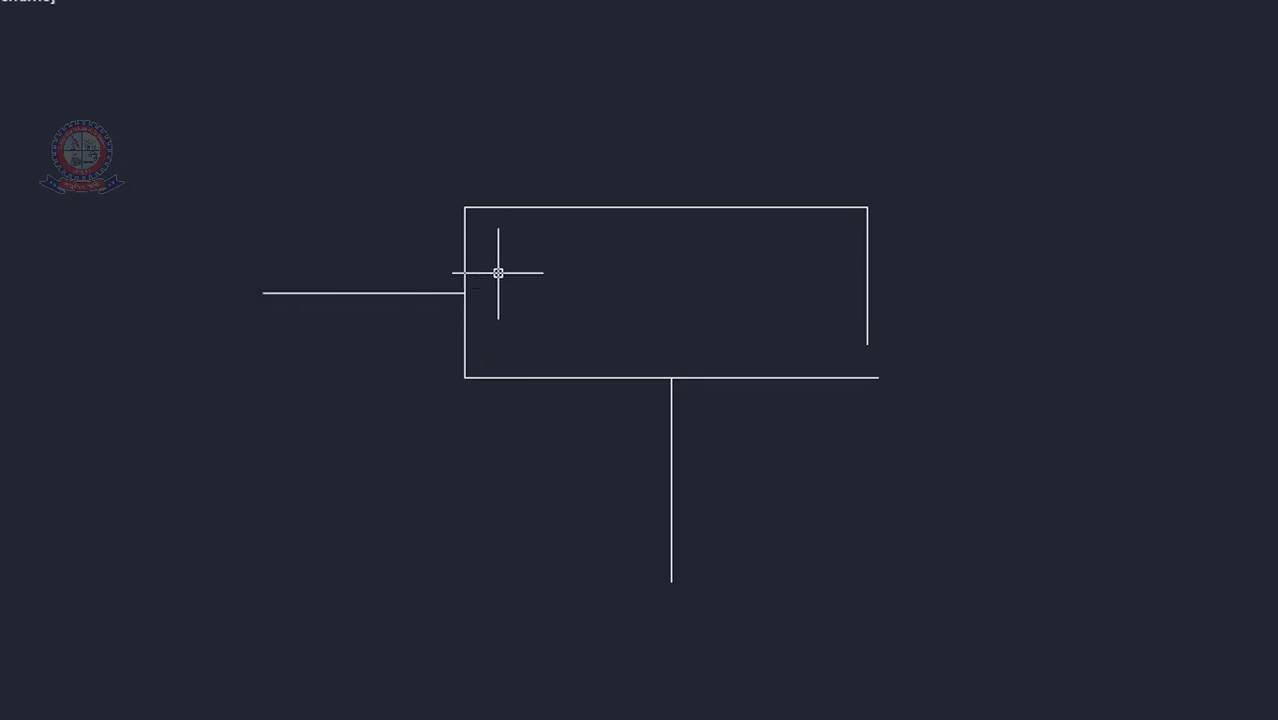
Draw lines from the top edge's midpoint straight up and the right side's midpoint out right
key(Return)
click(665, 208)
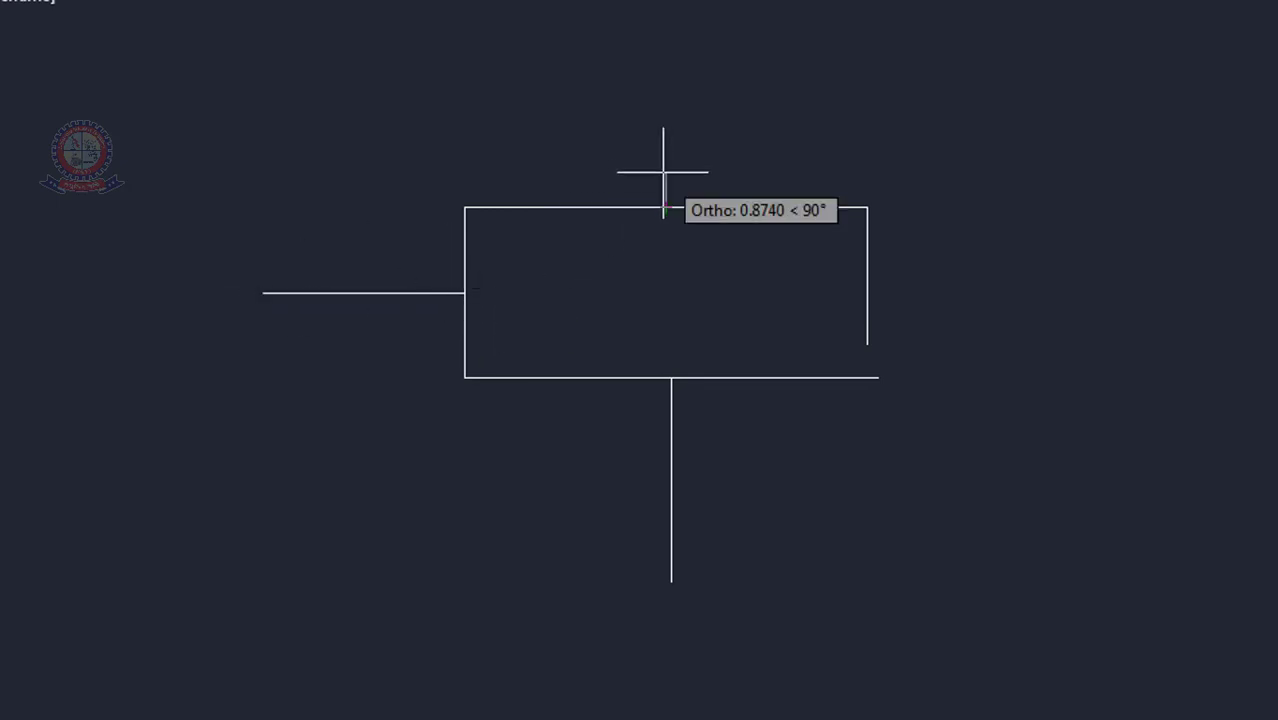
click(686, 55)
key(Return)
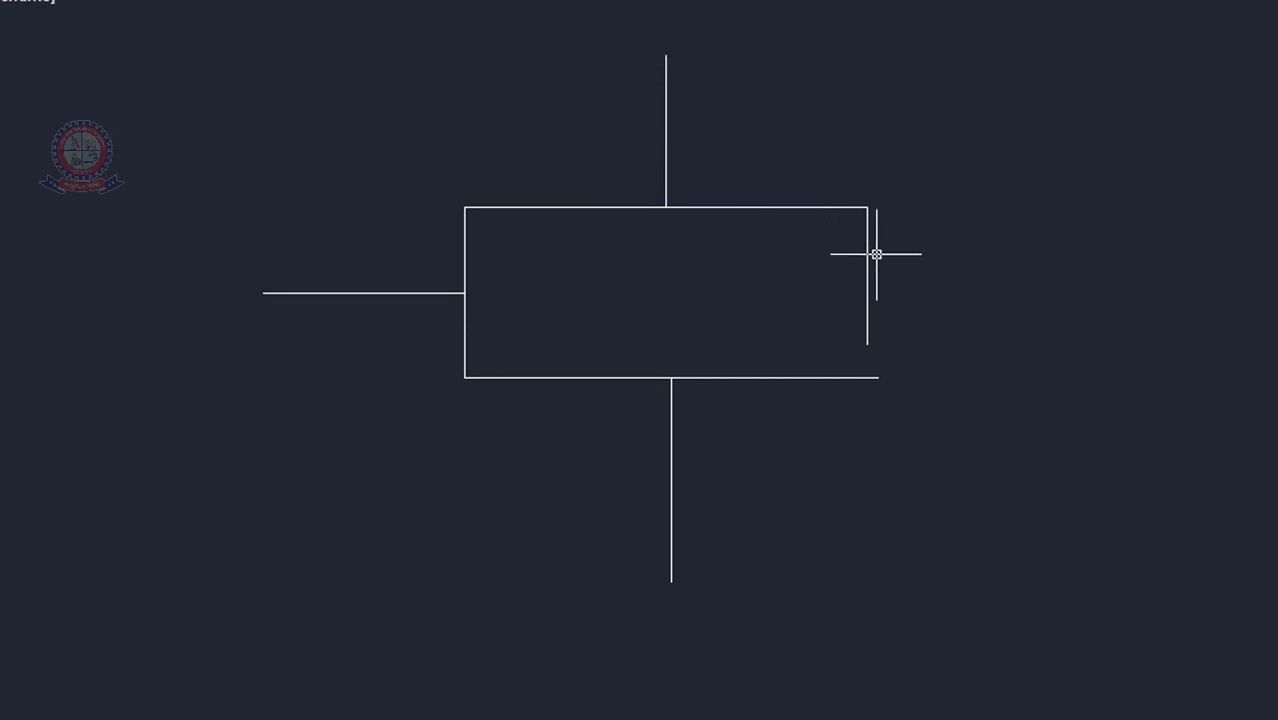
key(Return)
click(867, 272)
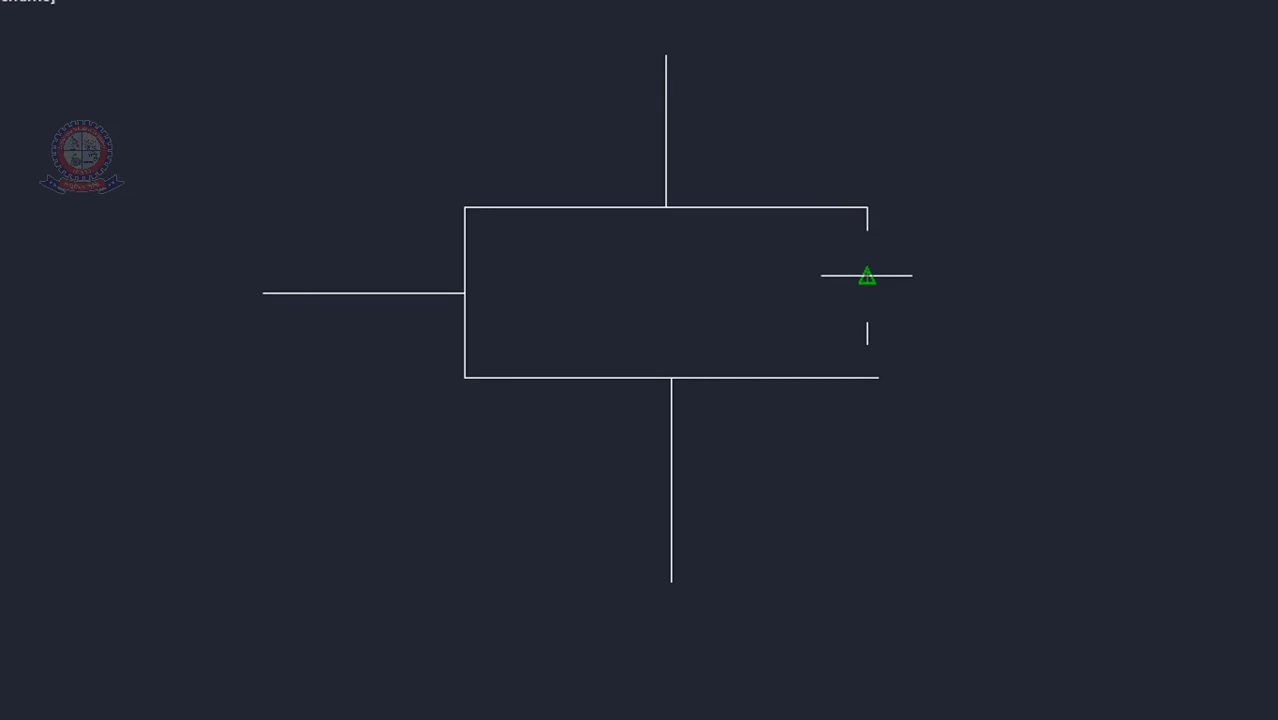
click(1045, 288)
key(Return)
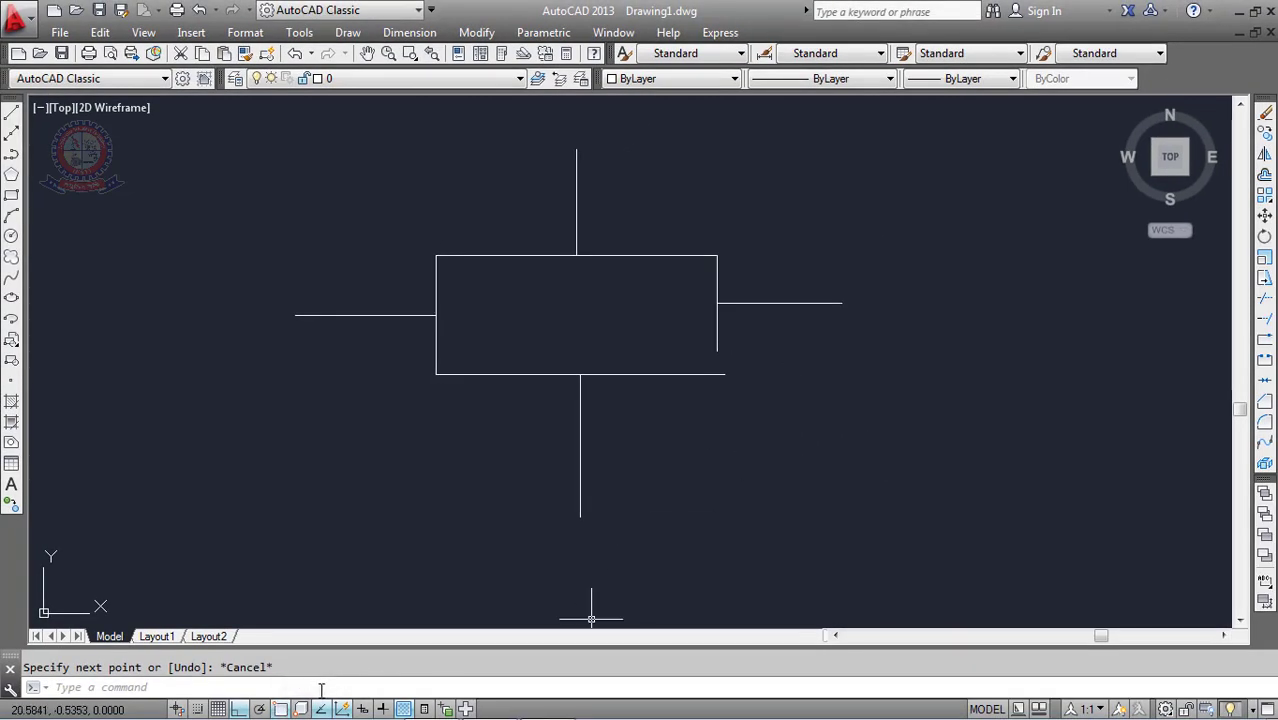
Turn on the Center object snap
right_click(282, 711)
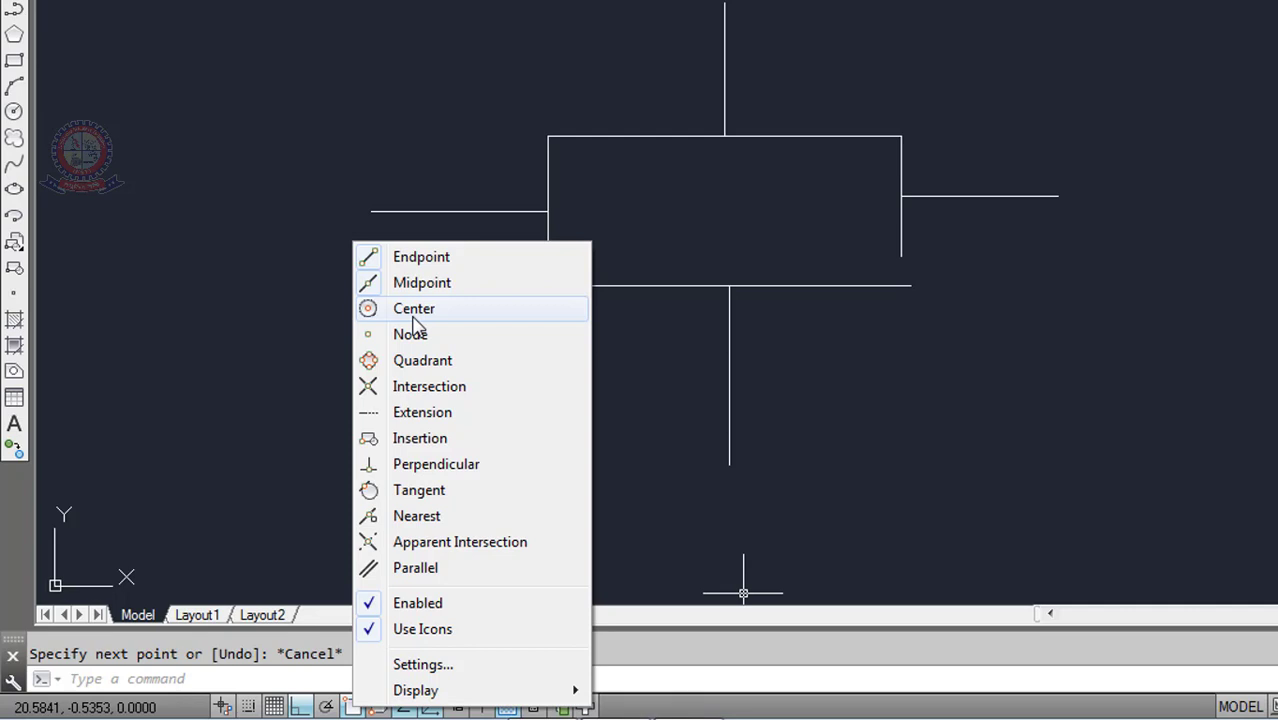
click(368, 316)
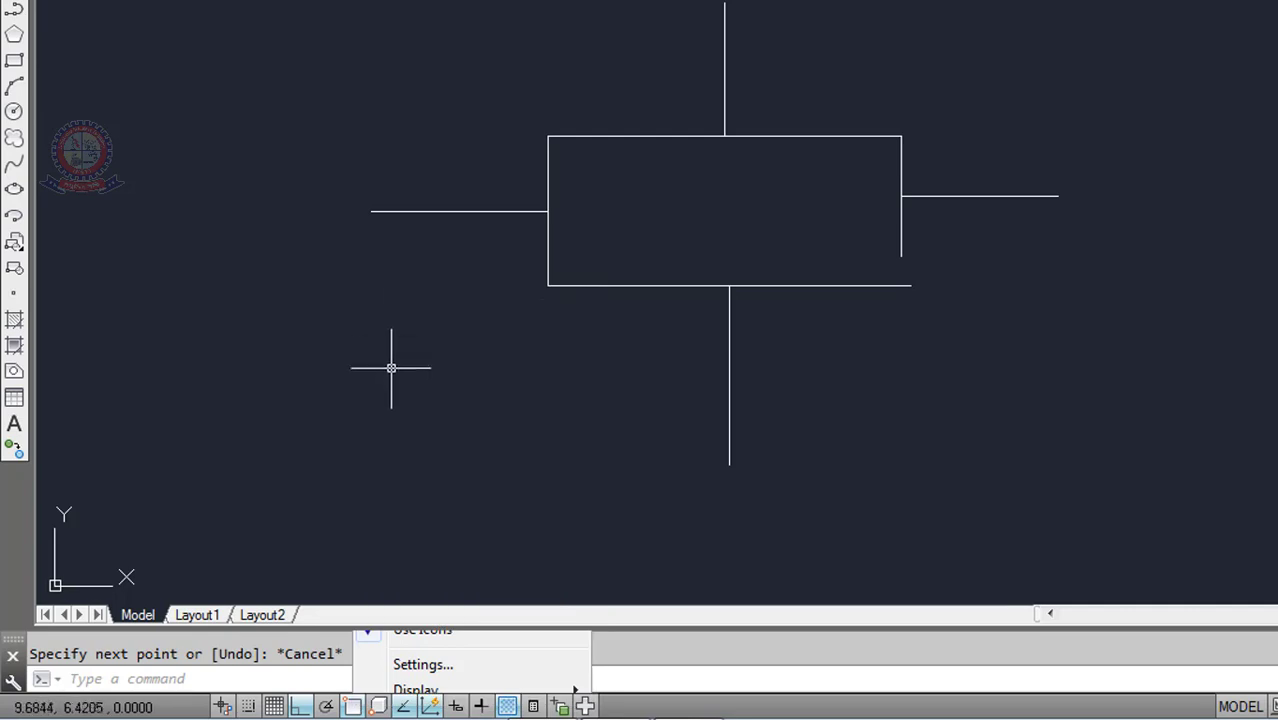
click(366, 705)
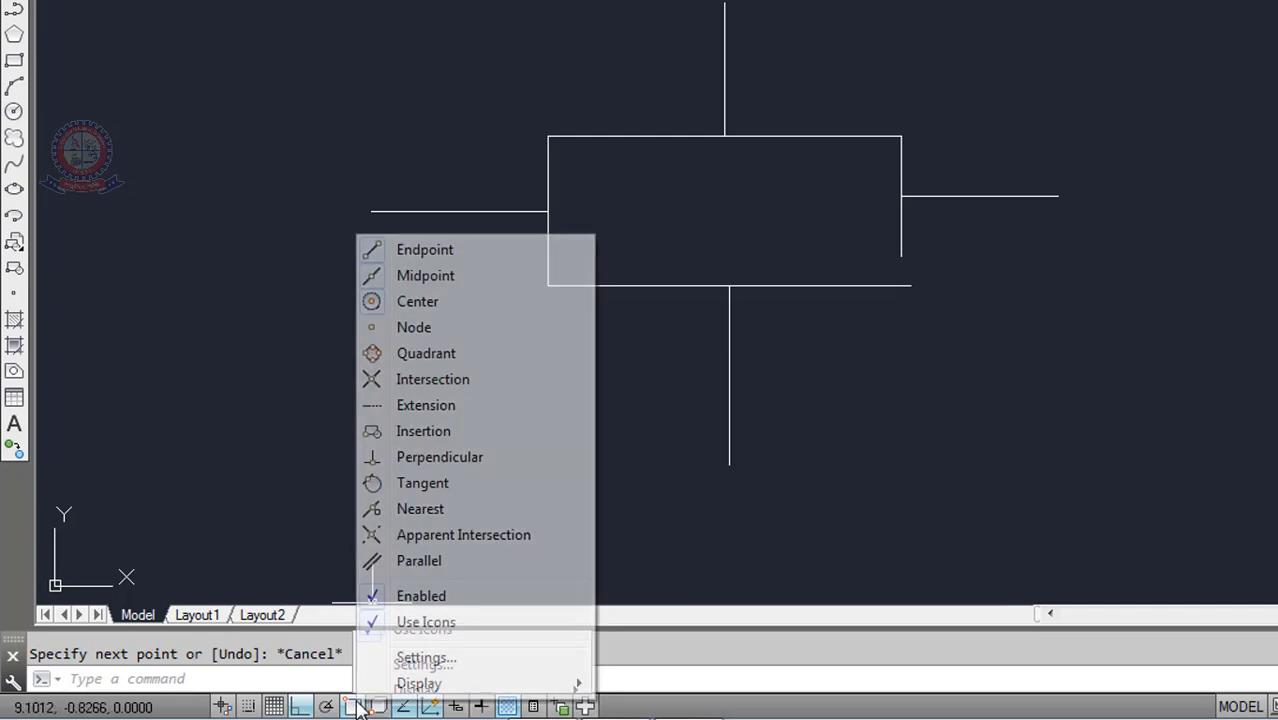
click(380, 302)
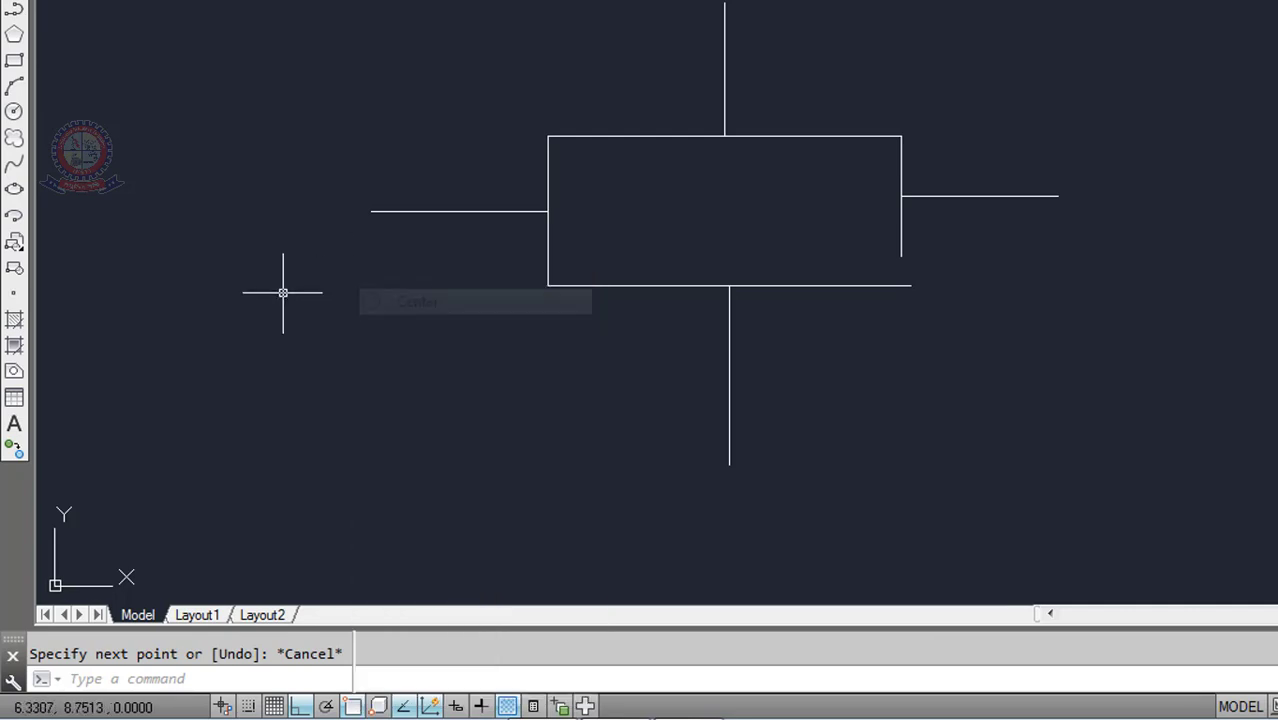
Draw a circle centred just right of the rectangle's right-hand line, then centre the view on it
click(14, 111)
click(1071, 276)
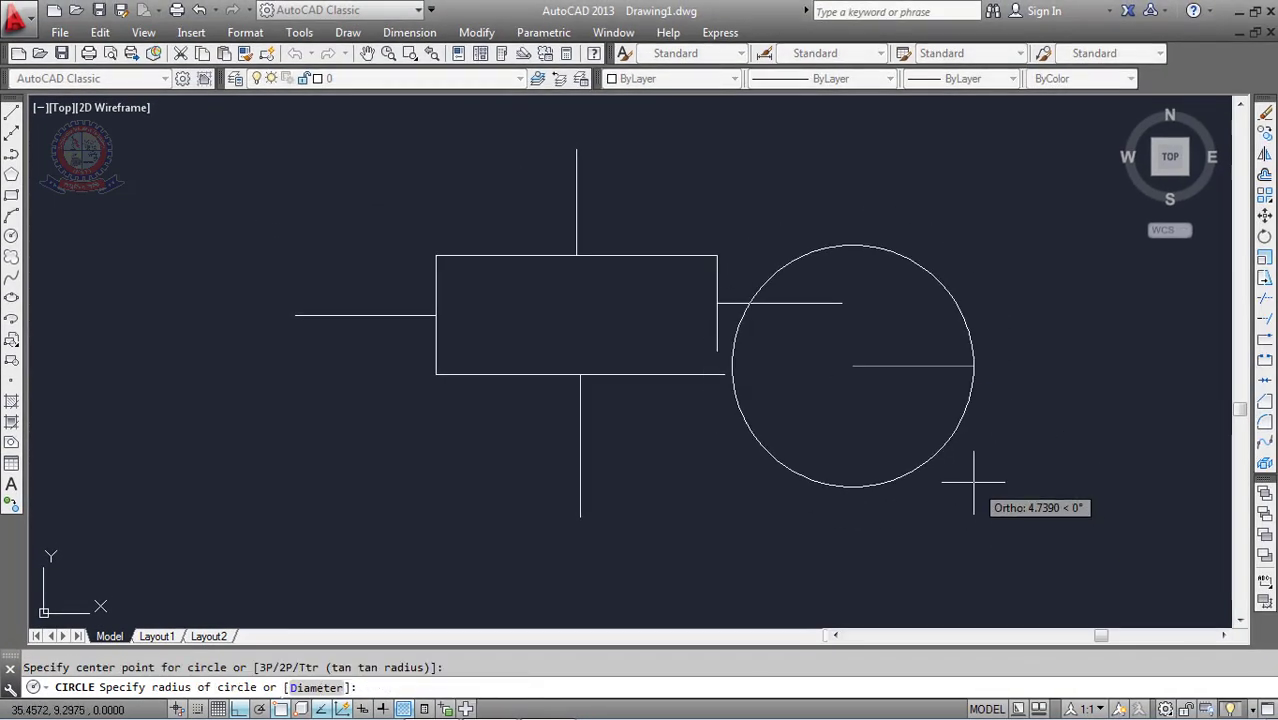
click(887, 422)
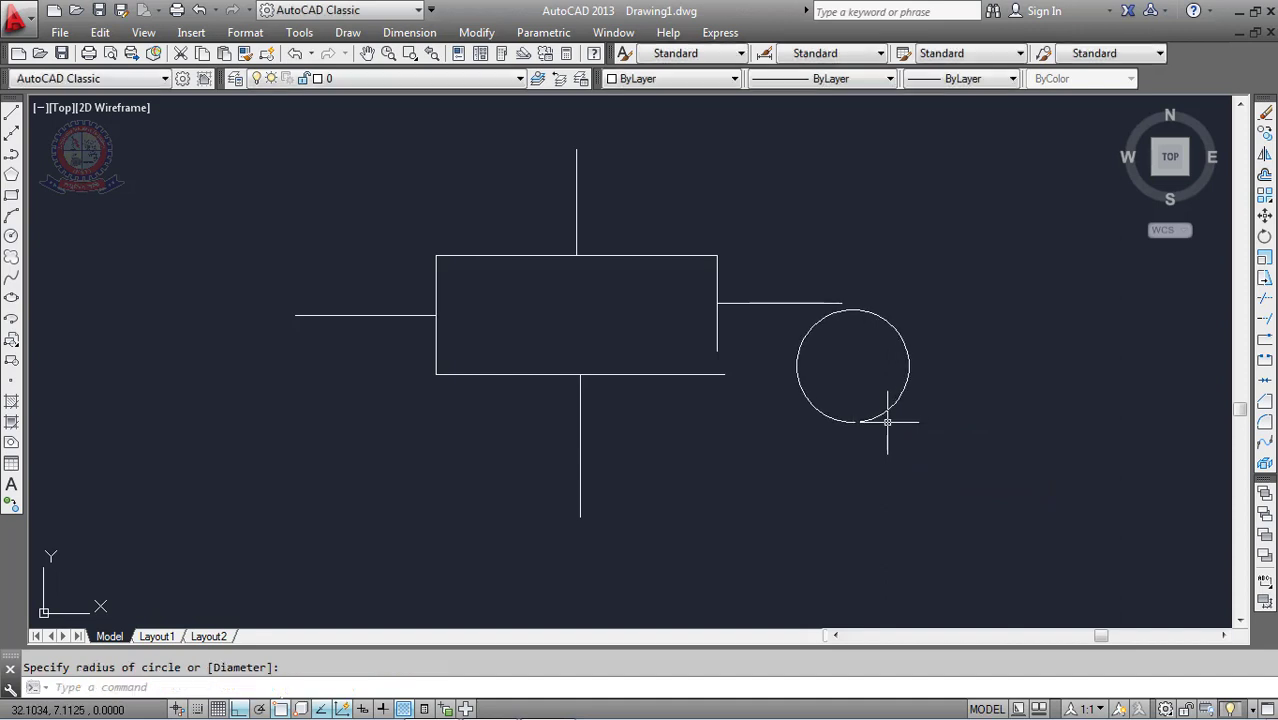
middle_drag(908, 424, 685, 379)
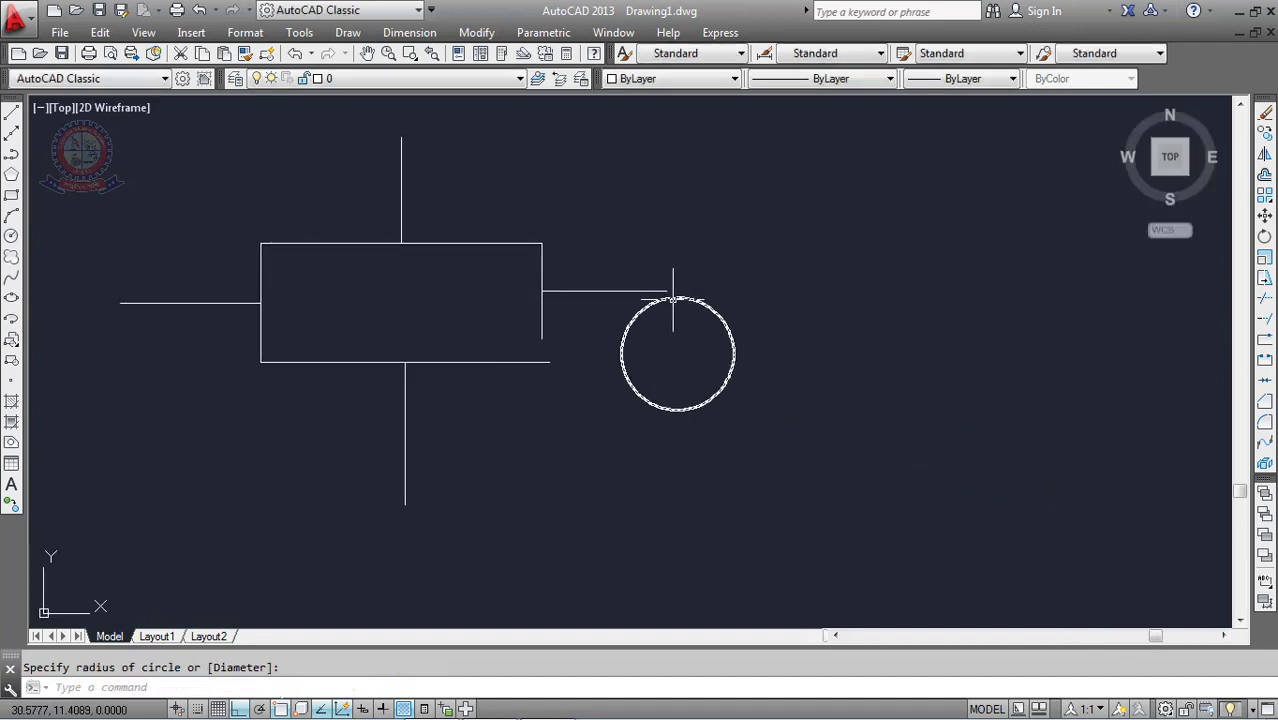
scroll(694, 316, up, 4)
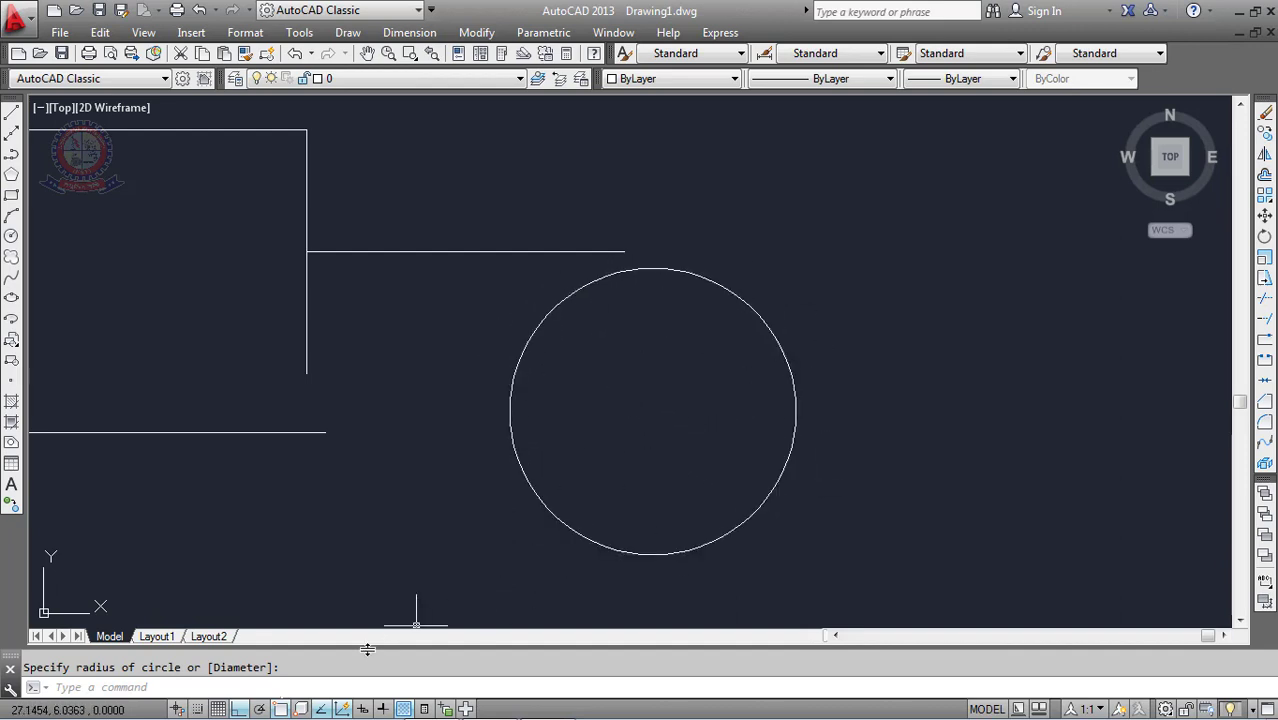
With Center snap on, draw a horizontal line from the circle's centre past its right edge
right_click(282, 709)
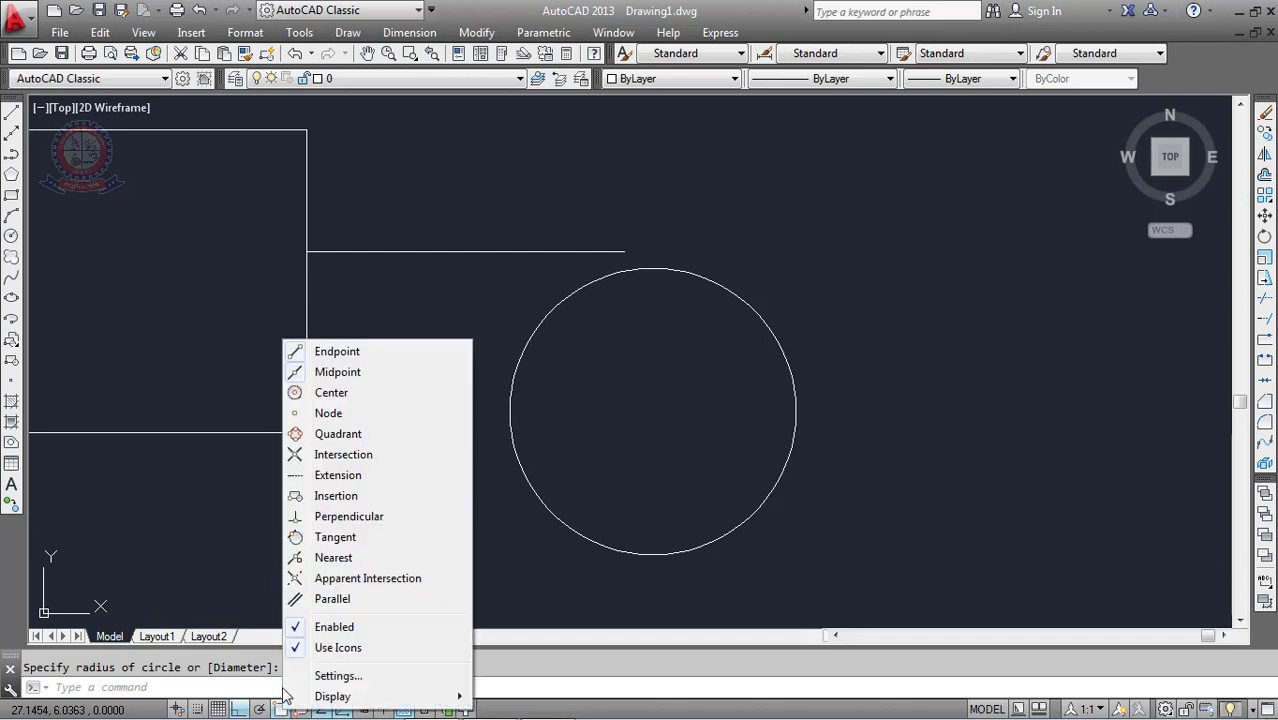
click(296, 395)
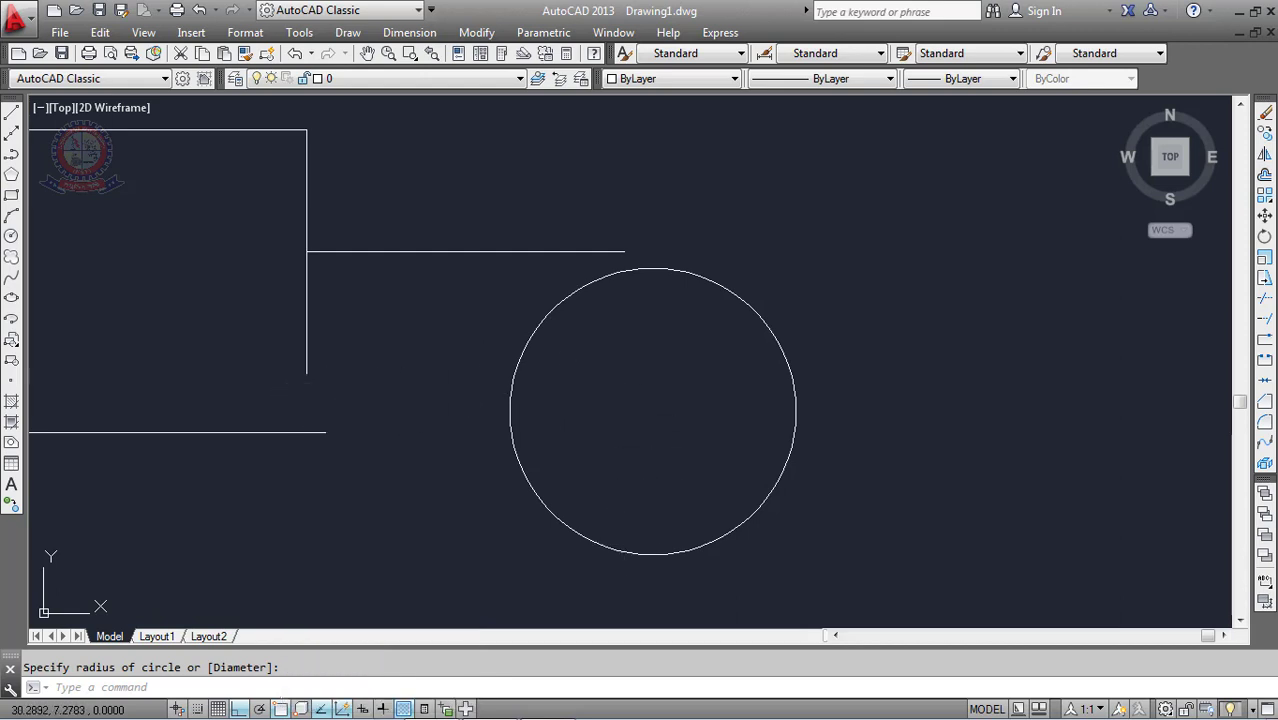
key(Escape)
scroll(614, 462, down, 2)
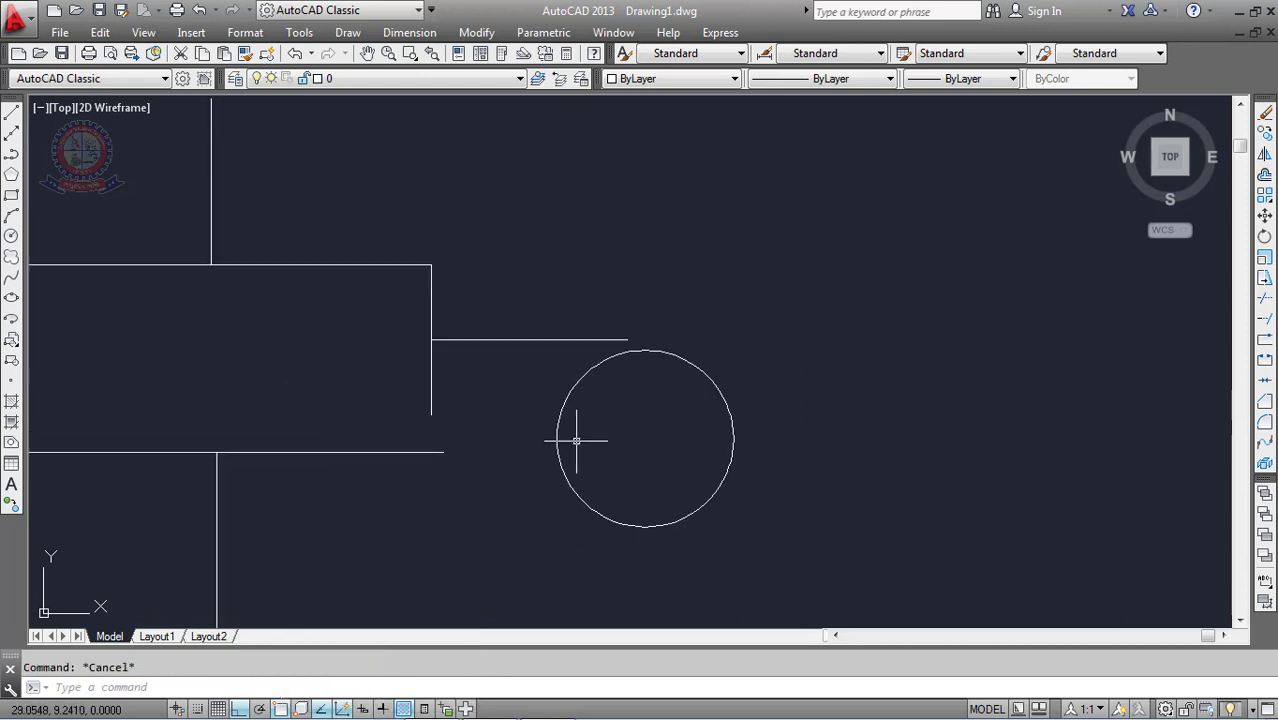
text(l)
key(Return)
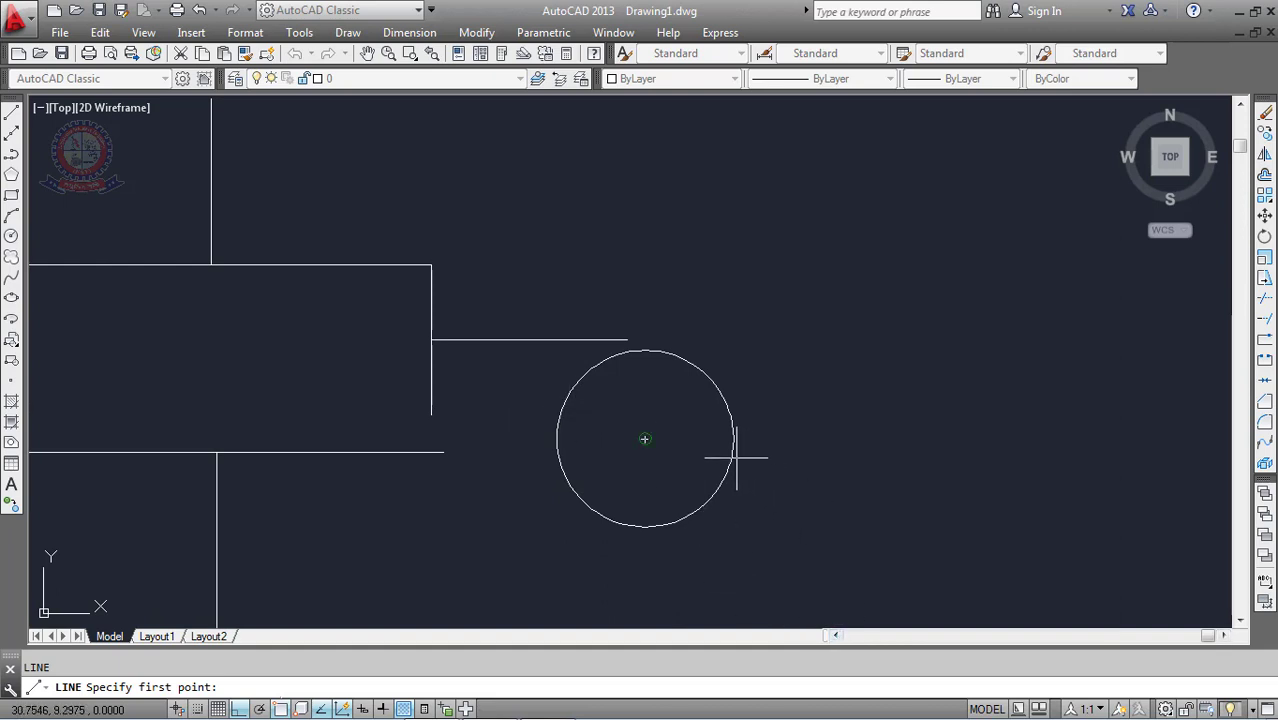
click(645, 438)
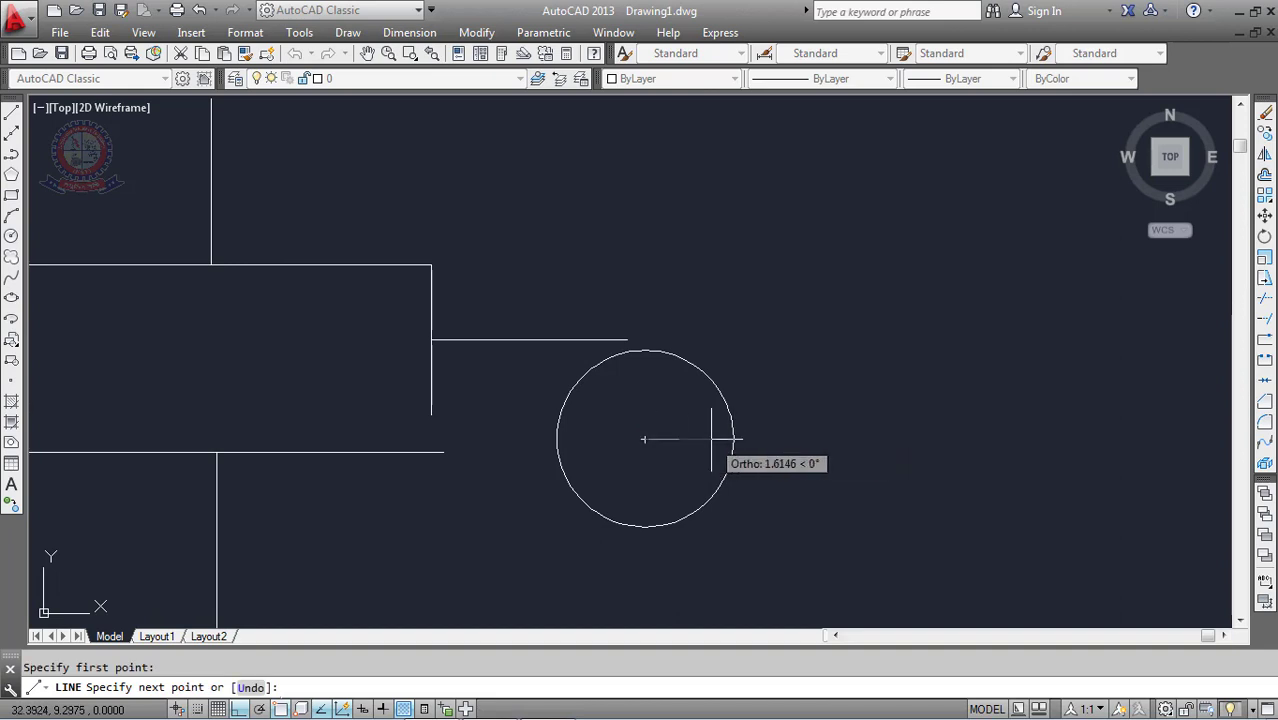
scroll(712, 438, up, 8)
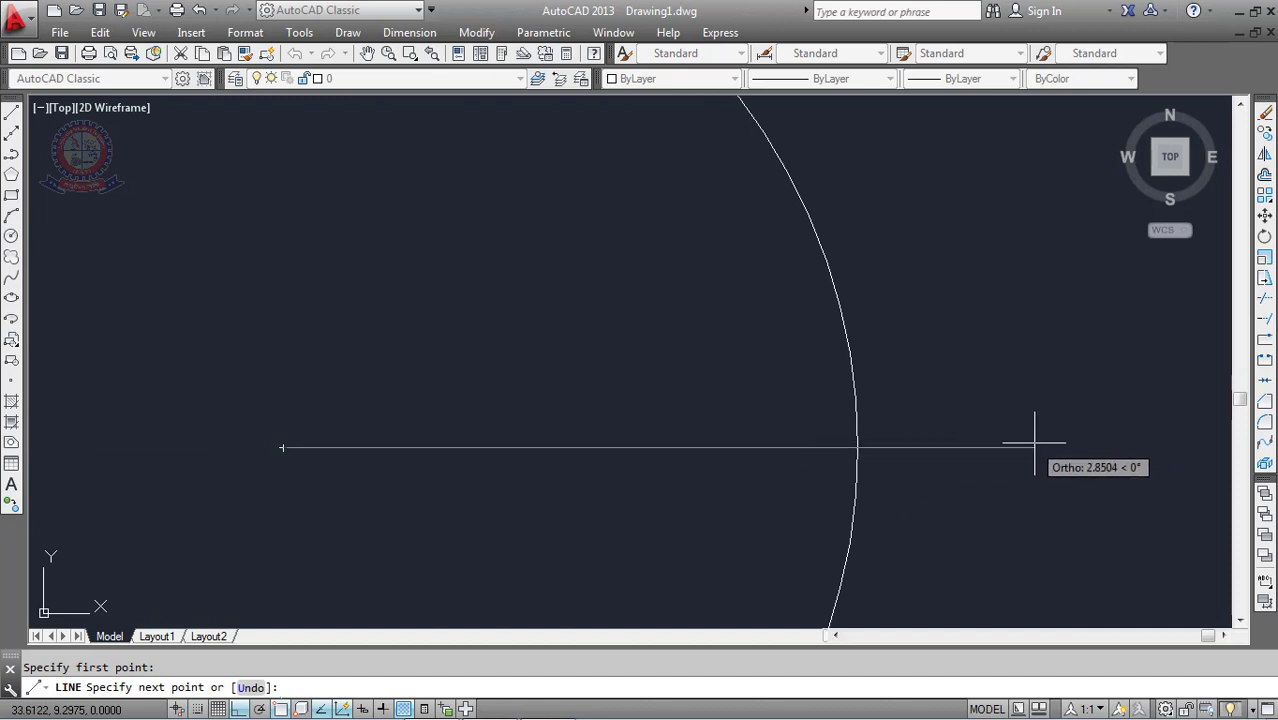
click(1105, 447)
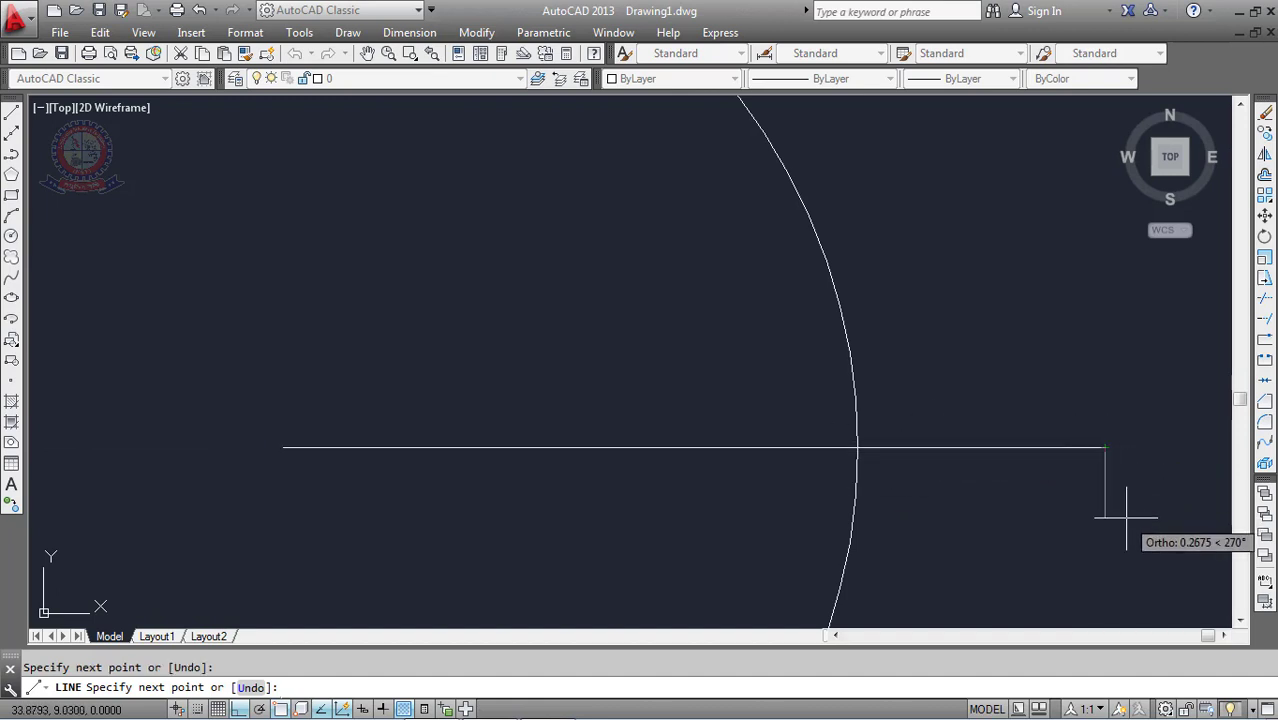
key(Escape)
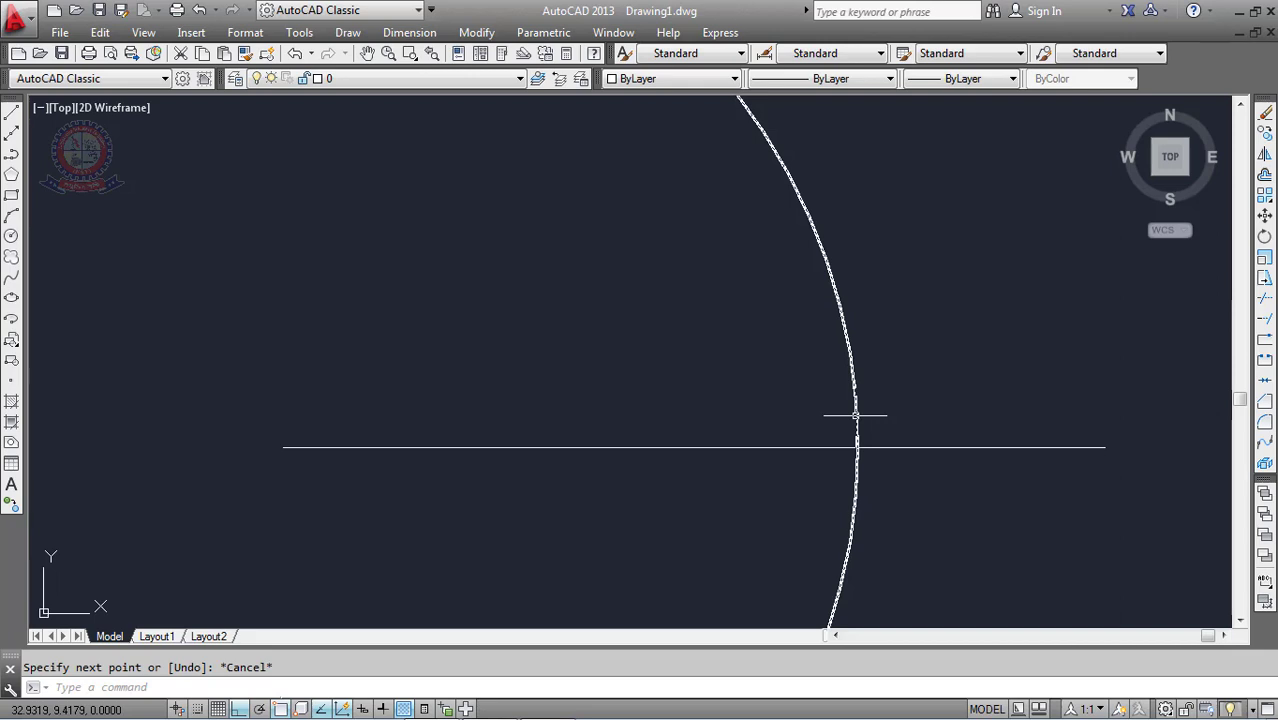
scroll(855, 415, down, 5)
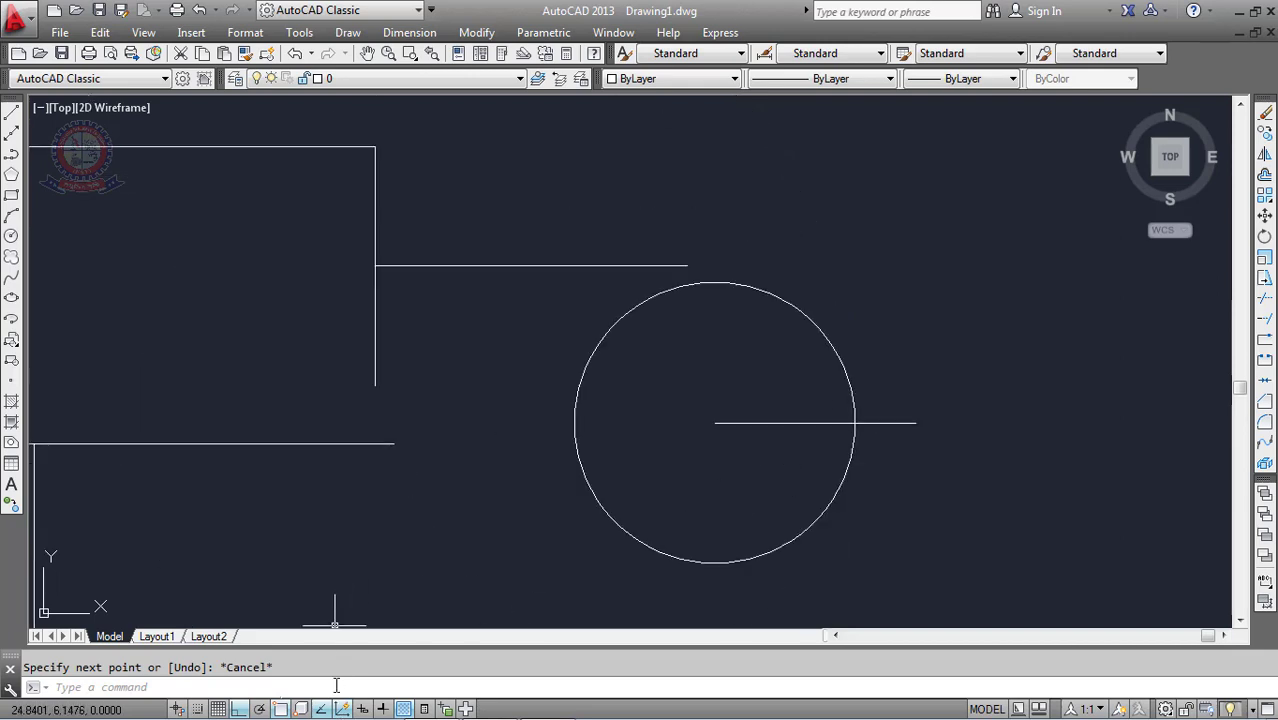
scroll(854, 425, up, 4)
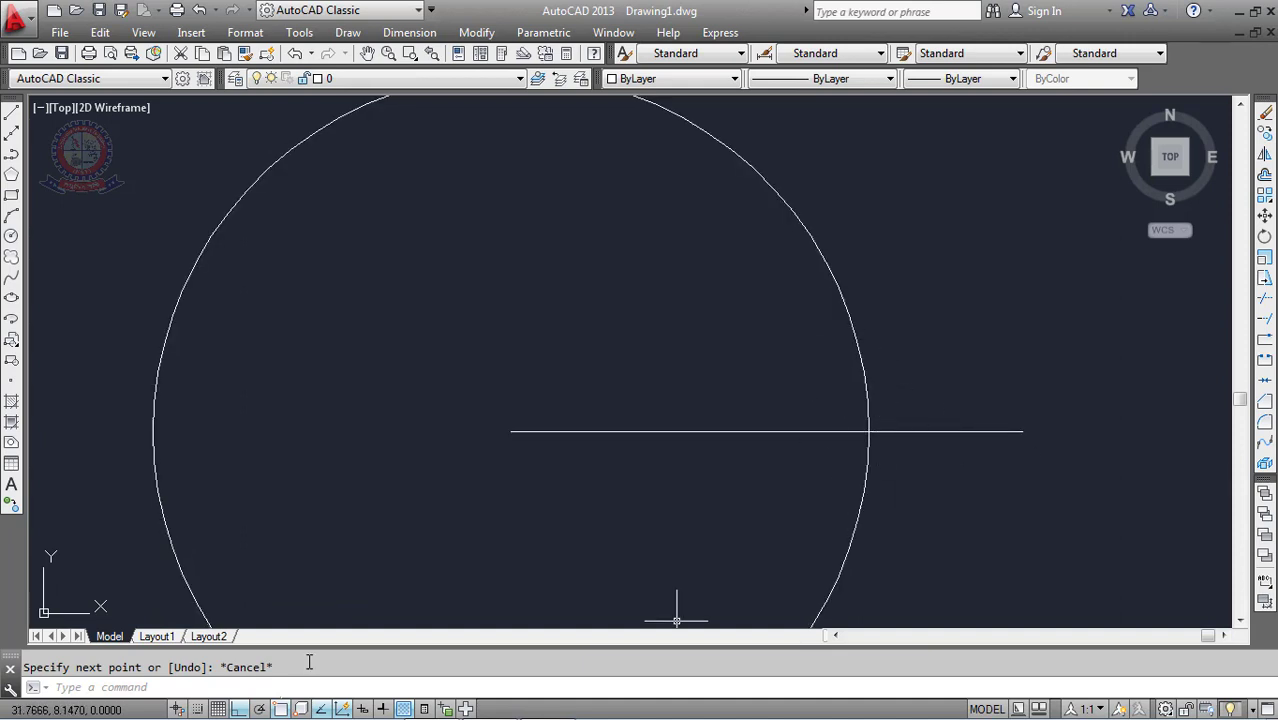
Switch the object snap to Nearest and delete the horizontal line through the circle
right_click(283, 709)
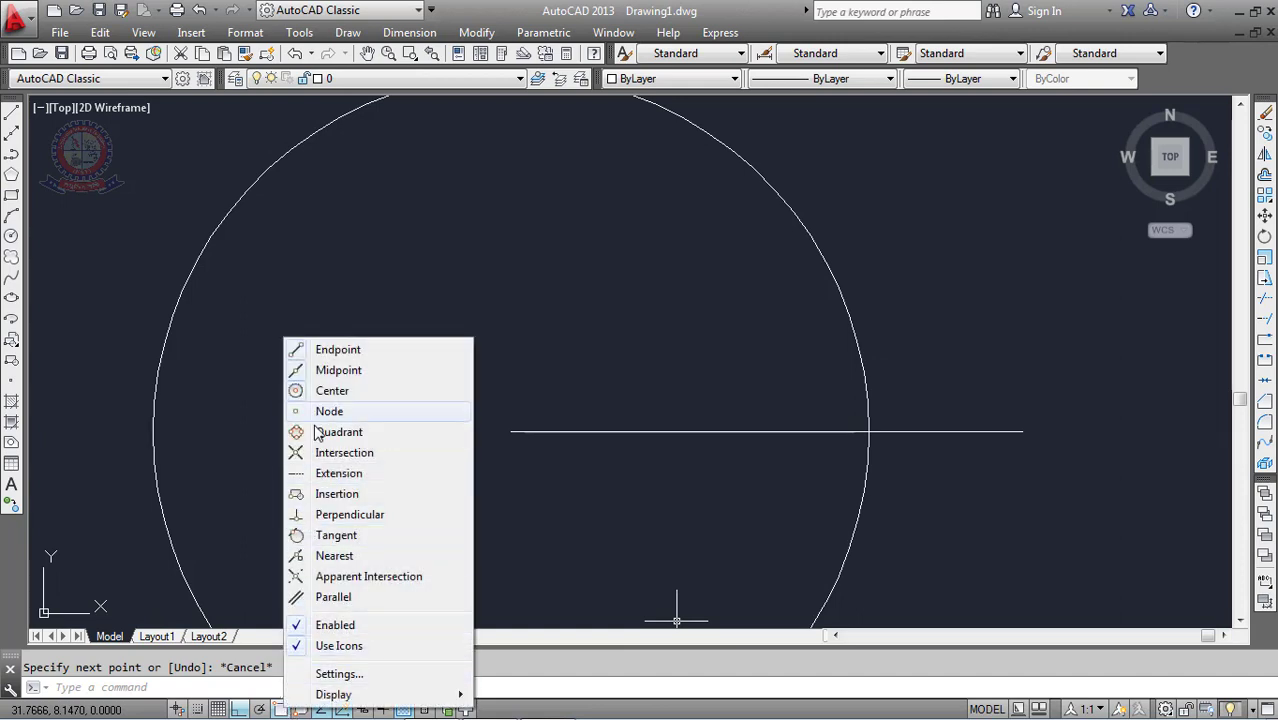
click(298, 560)
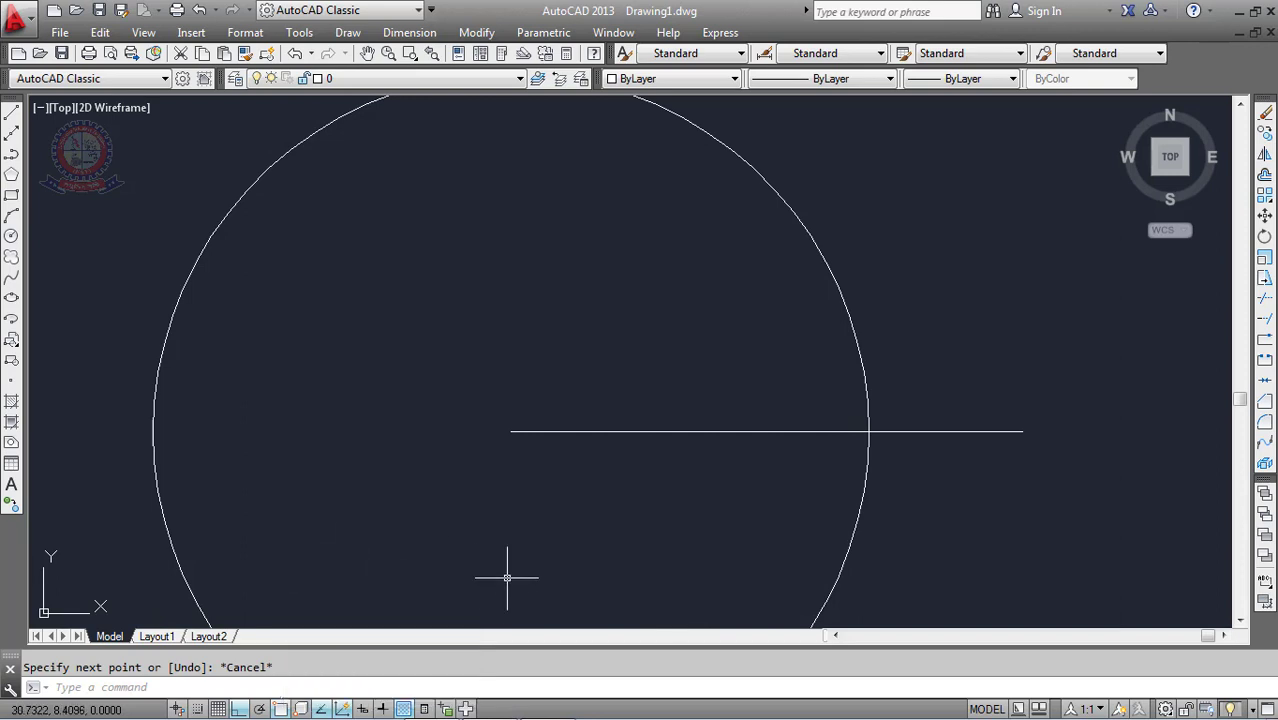
scroll(507, 499, down, 4)
scroll(507, 499, down, 2)
key(ctrl+z)
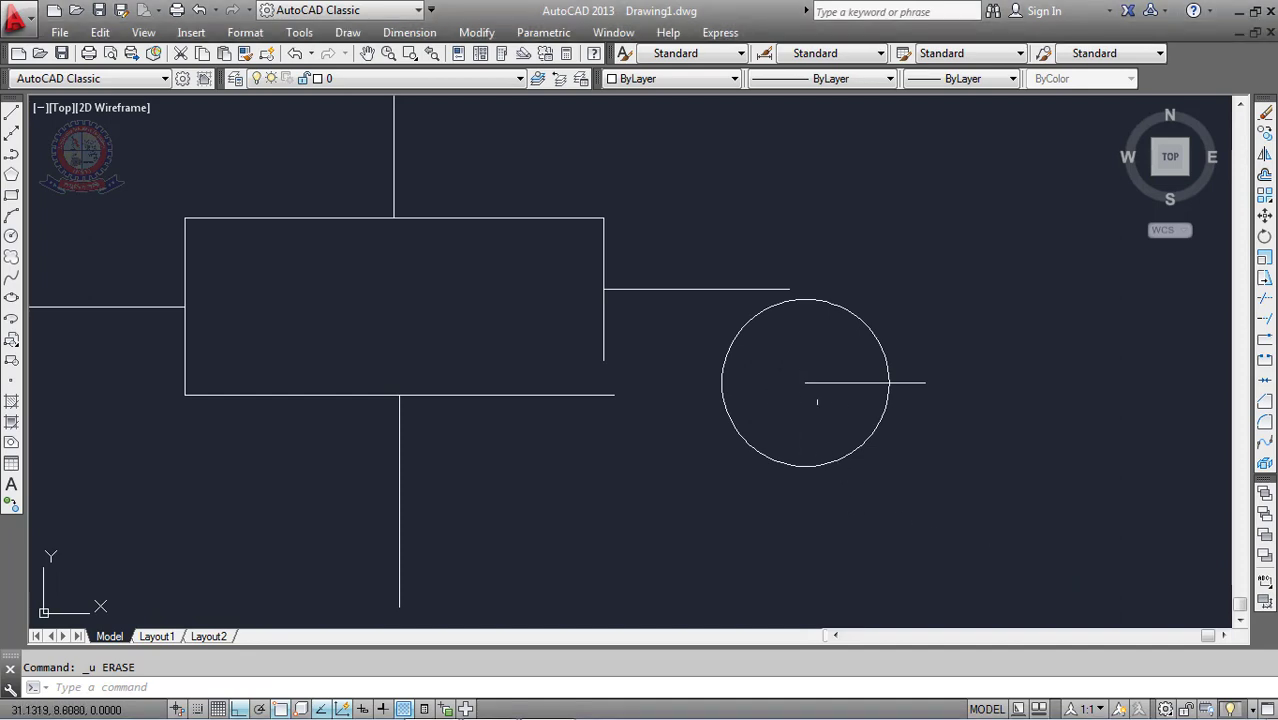
scroll(822, 392, up, 4)
click(829, 372)
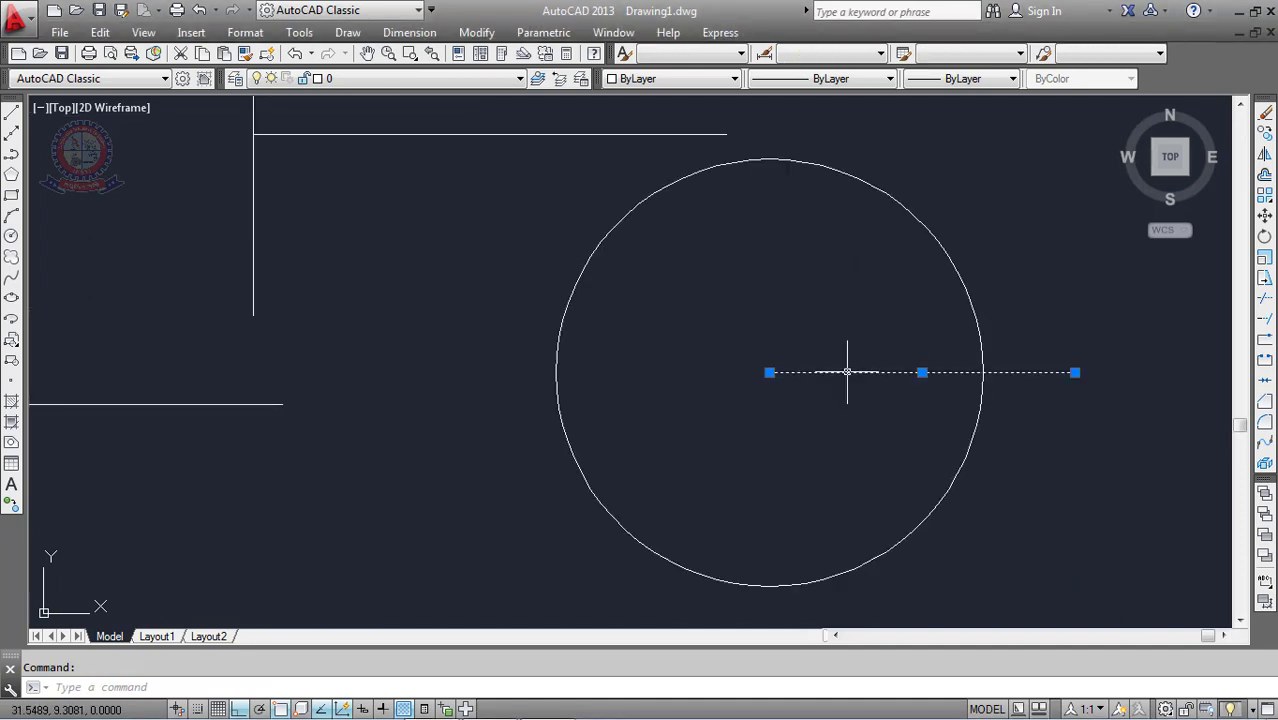
key(Delete)
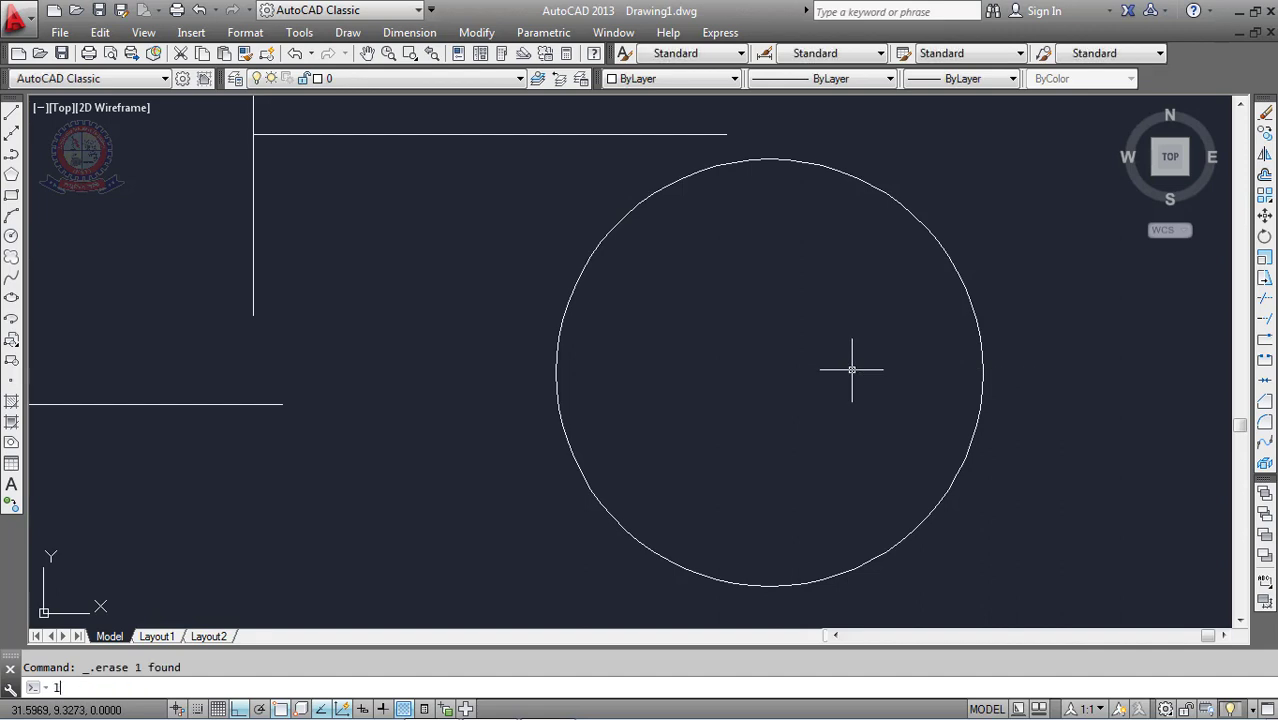
With Ortho off, draw a radius from the circle's upper-right edge to its centre
text(l)
key(Return)
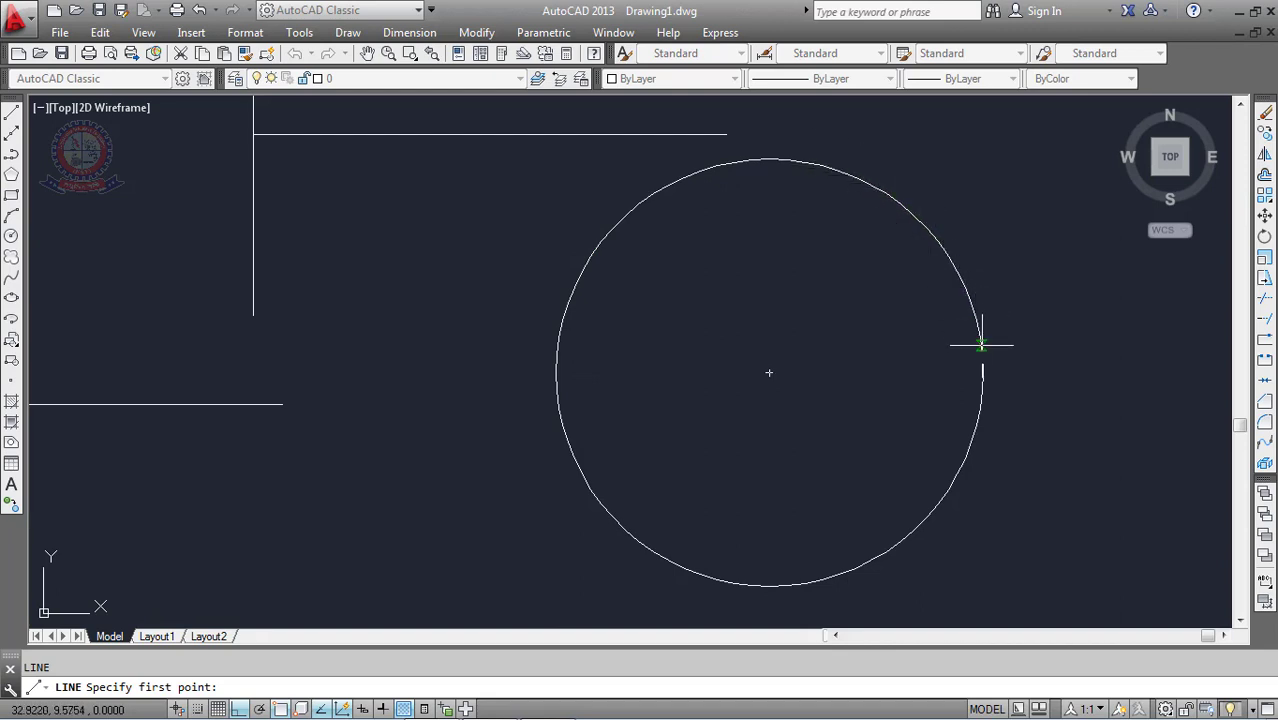
click(948, 256)
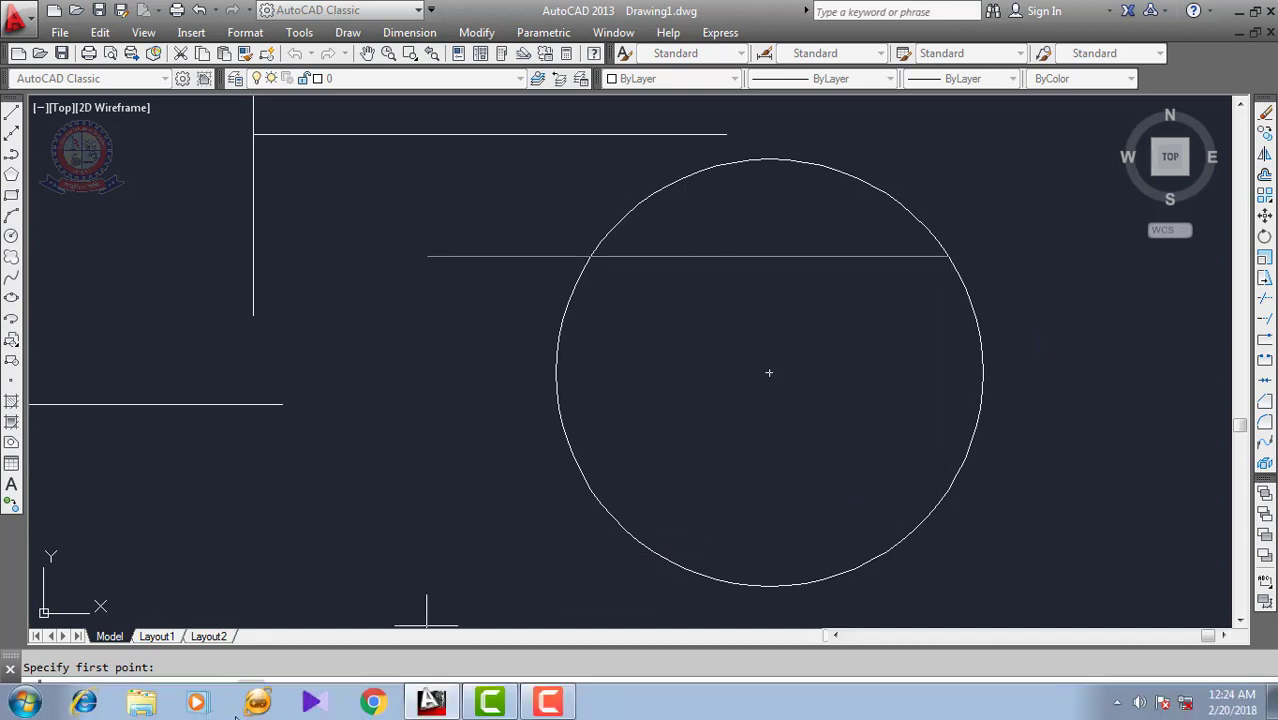
click(240, 709)
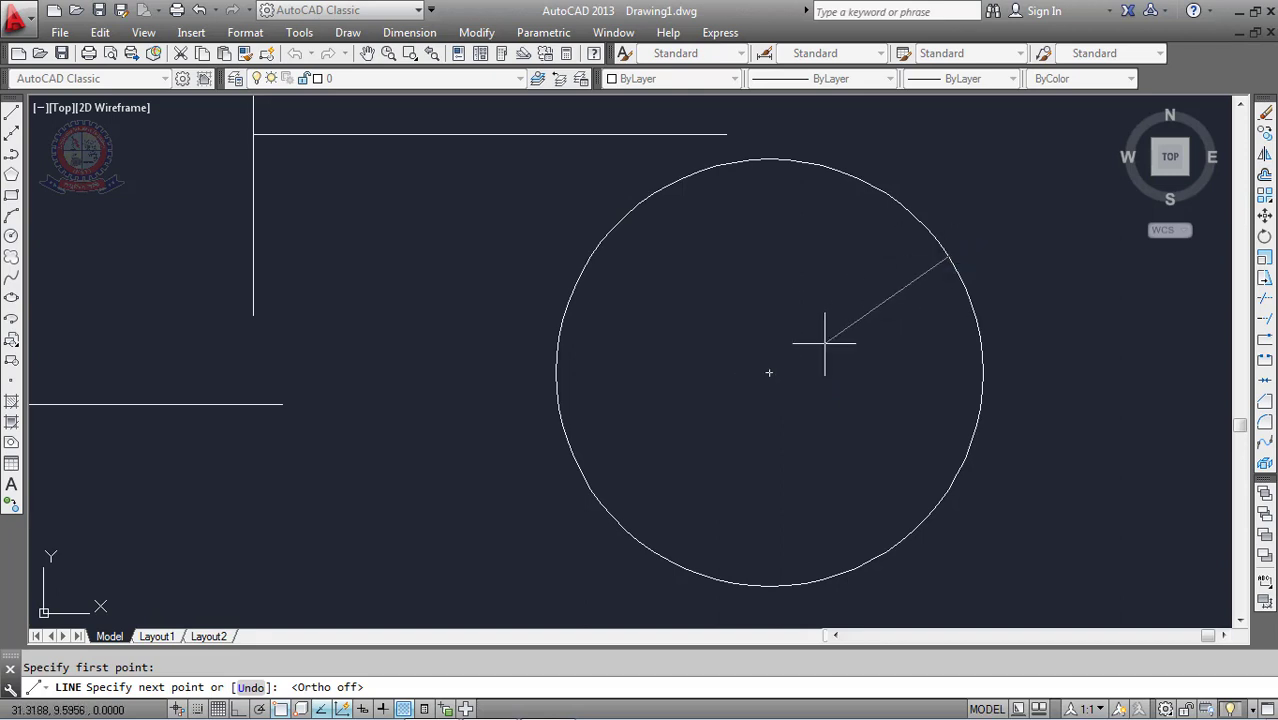
click(769, 372)
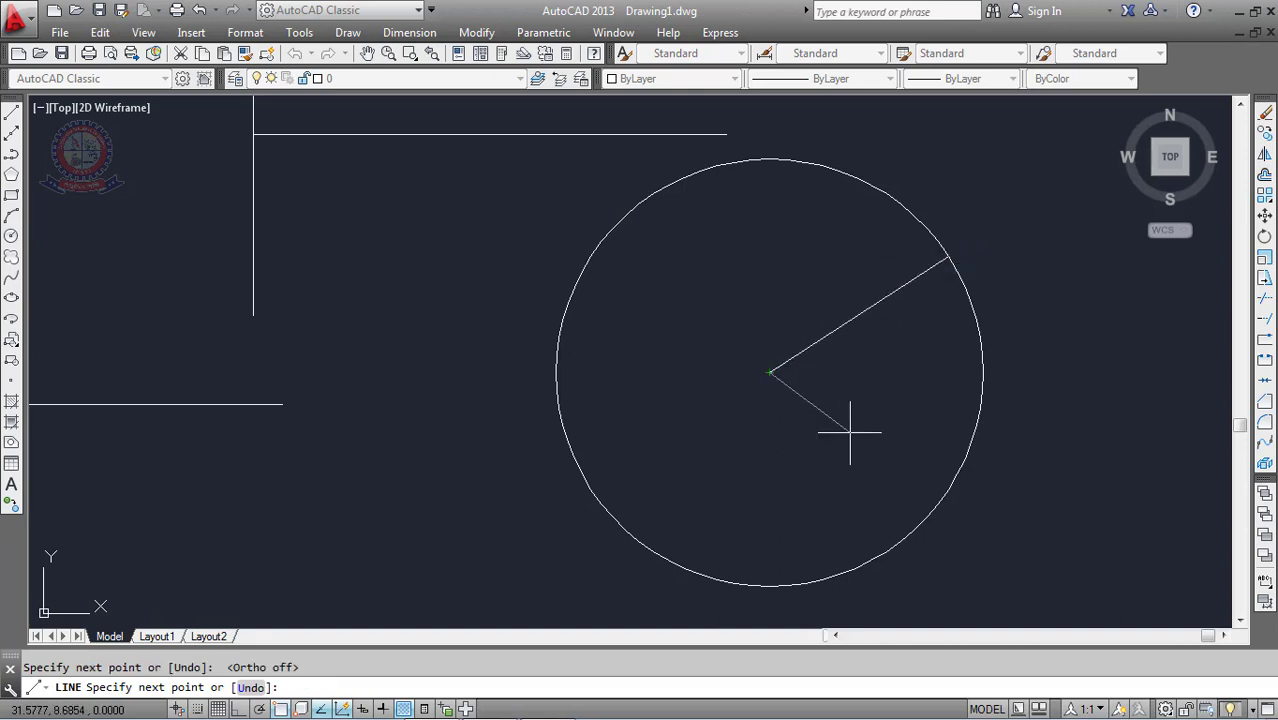
key(Escape)
scroll(850, 430, down, 3)
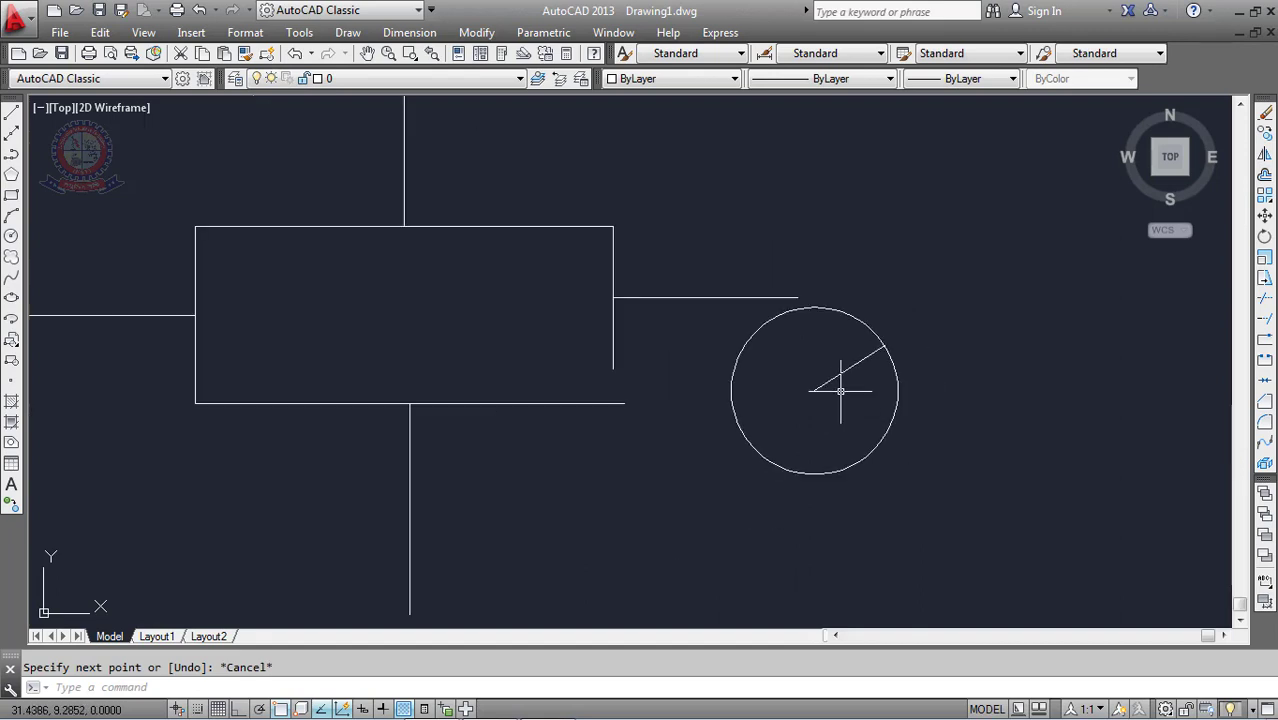
scroll(799, 400, up, 5)
scroll(884, 357, down, 4)
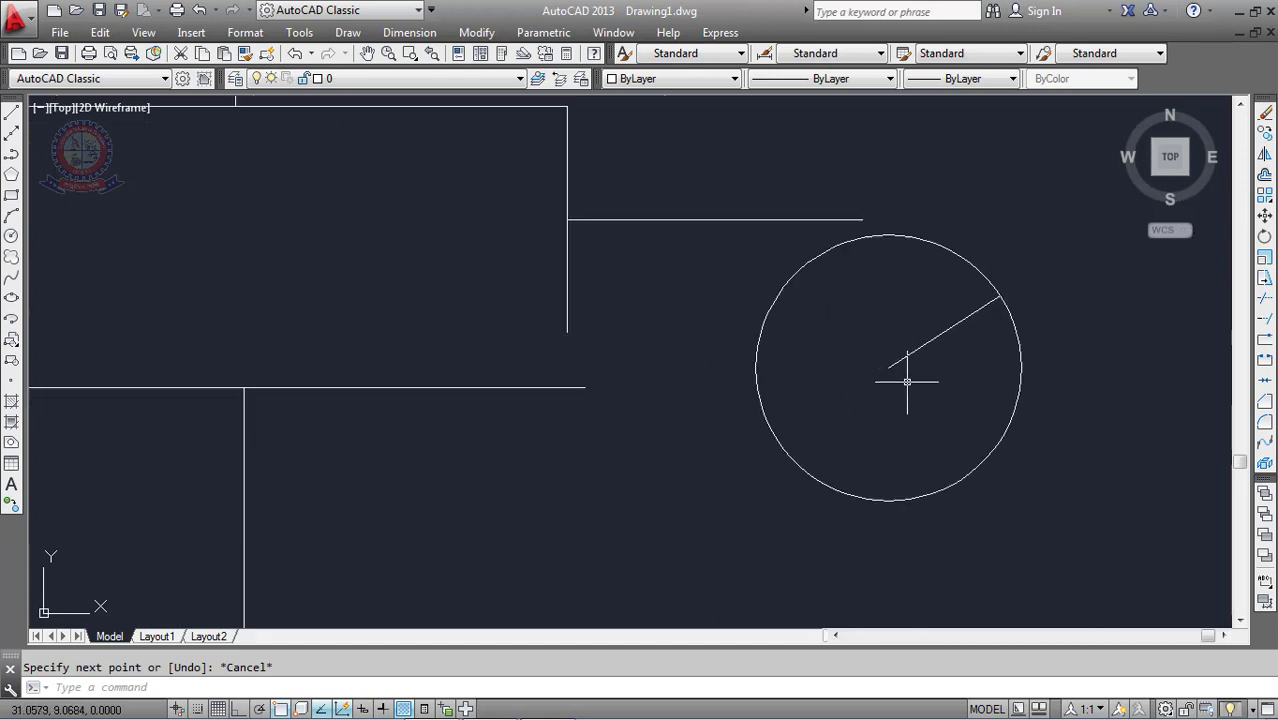
scroll(907, 381, down, 2)
mouse_move(893, 422)
middle_down()
mouse_move(859, 348)
mouse_move(847, 357)
middle_up()
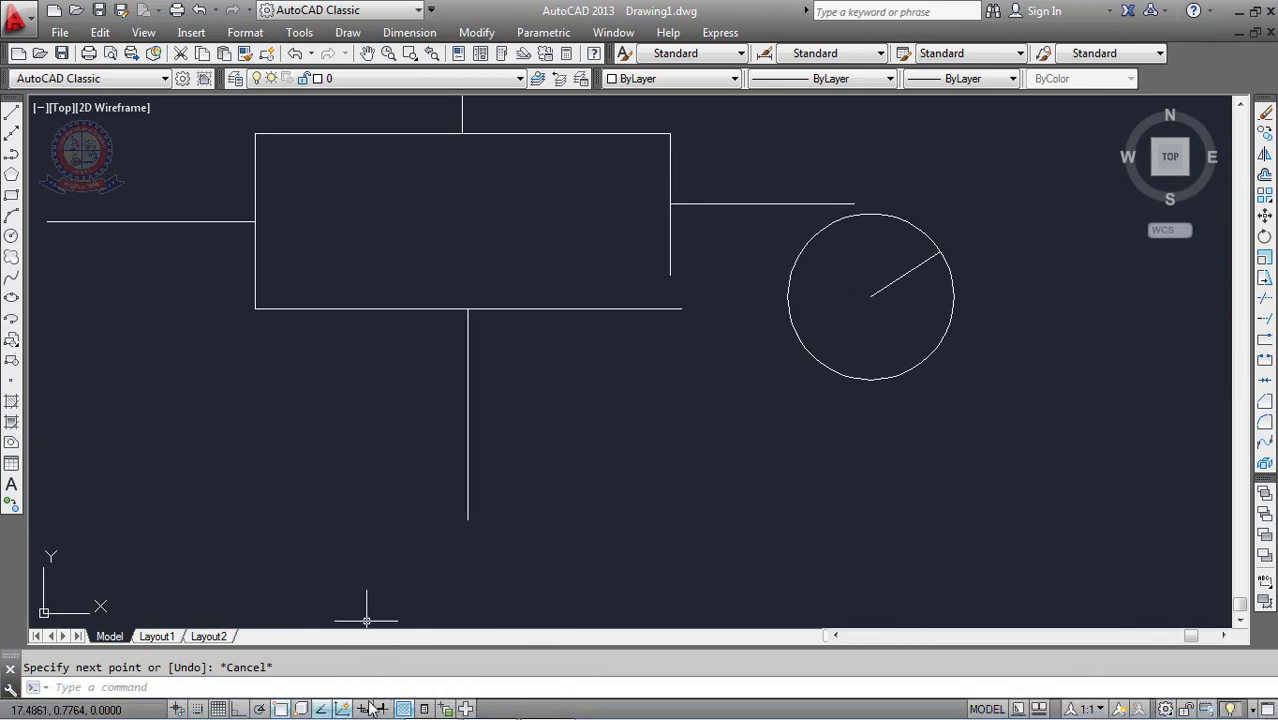
Using Perpendicular snap, draw a vertical divider from the rectangle's bottom edge up to its top edge
right_click(278, 706)
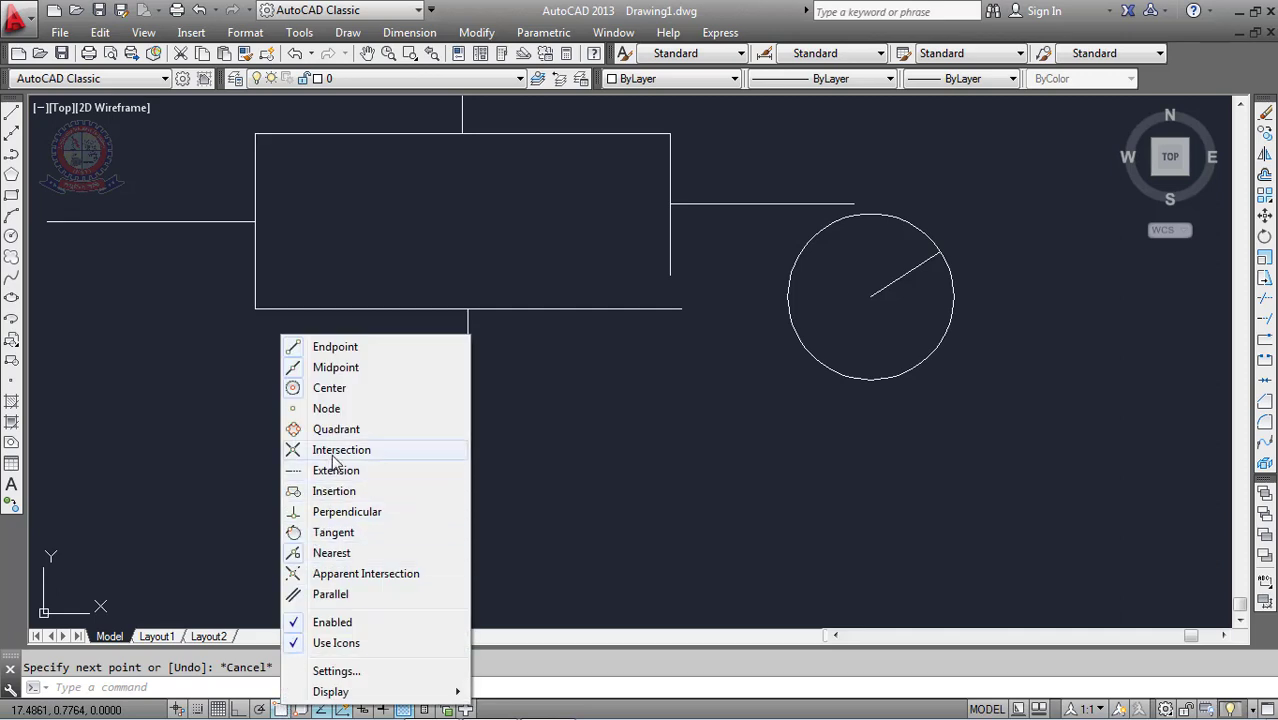
click(325, 516)
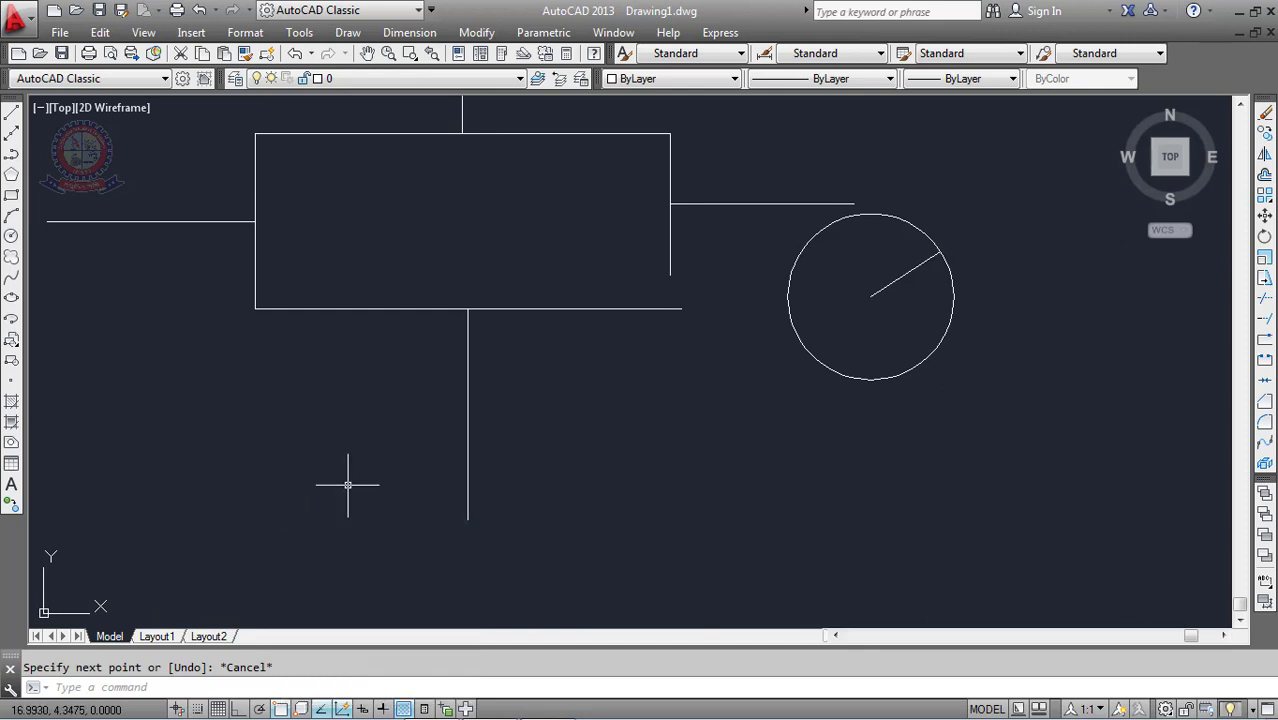
text(l)
key(Return)
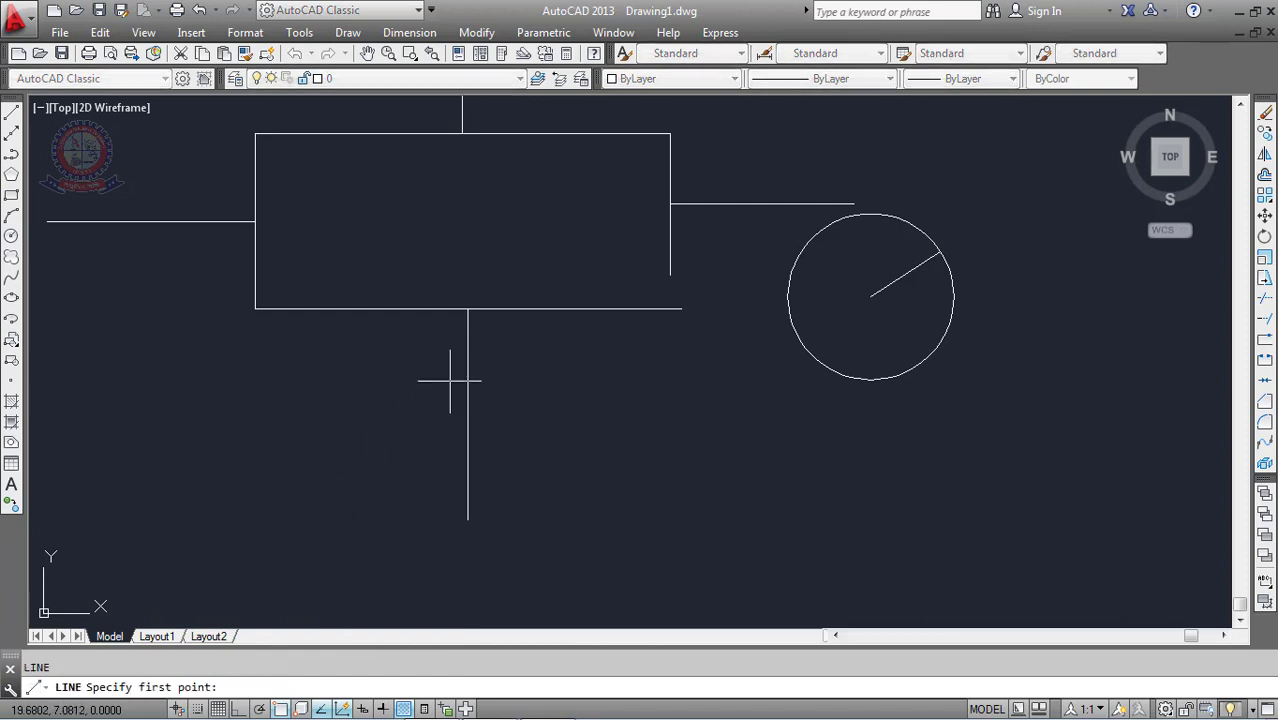
click(361, 308)
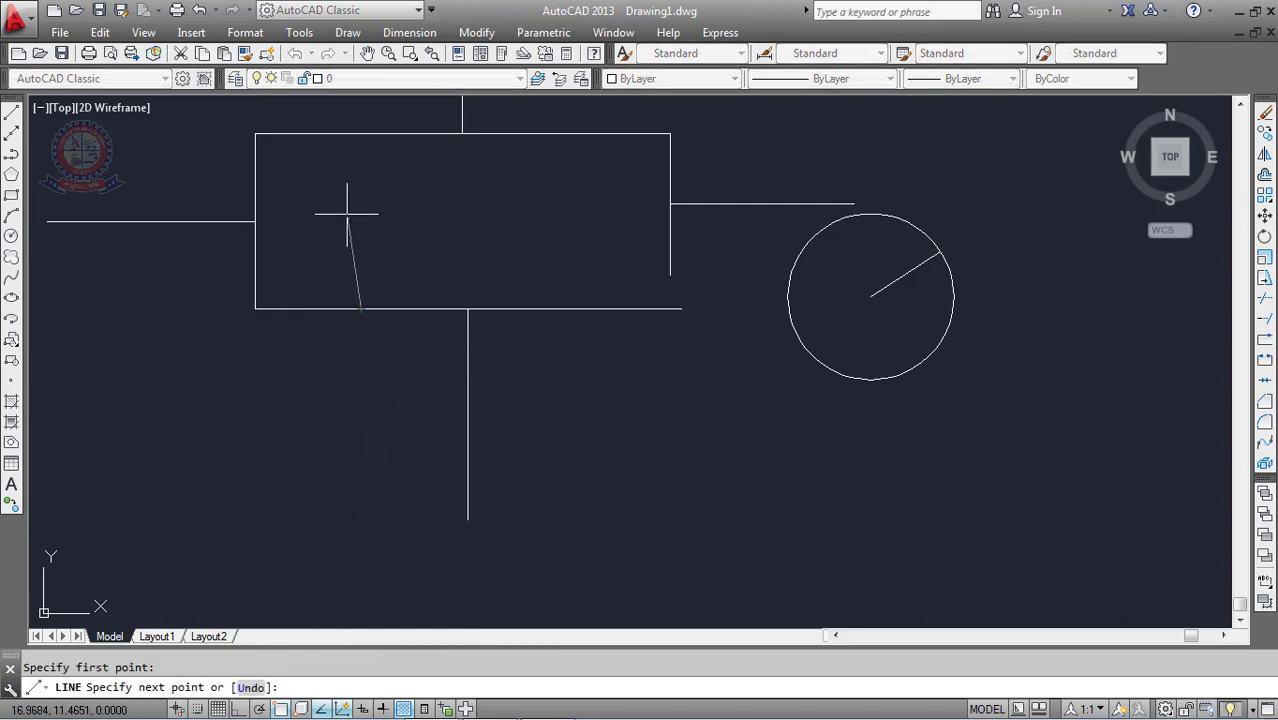
click(361, 133)
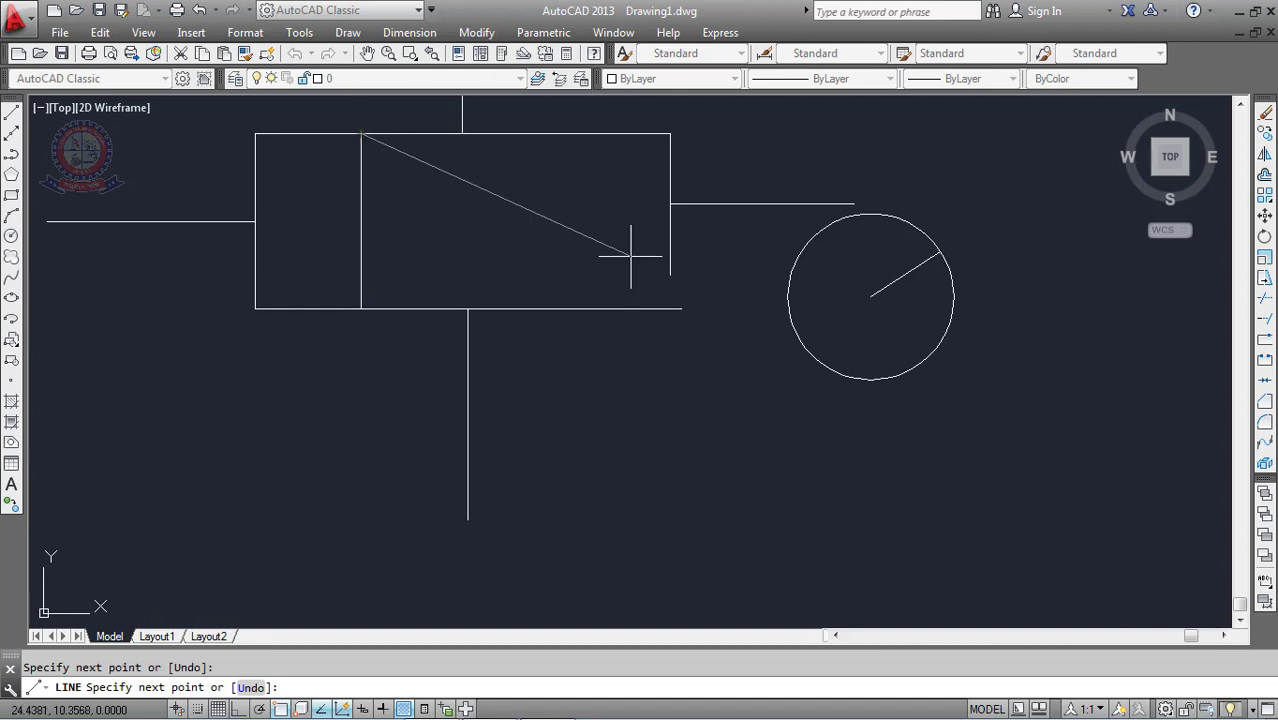
key(Escape)
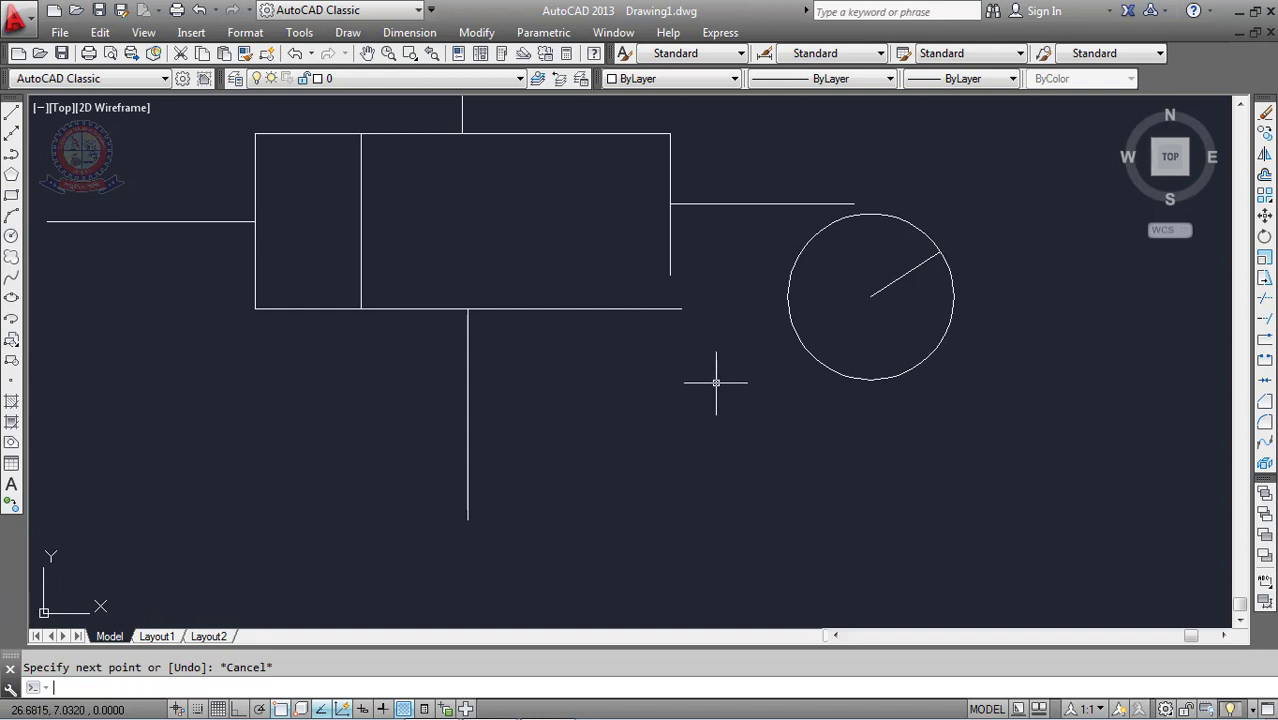
text(l)
key(Return)
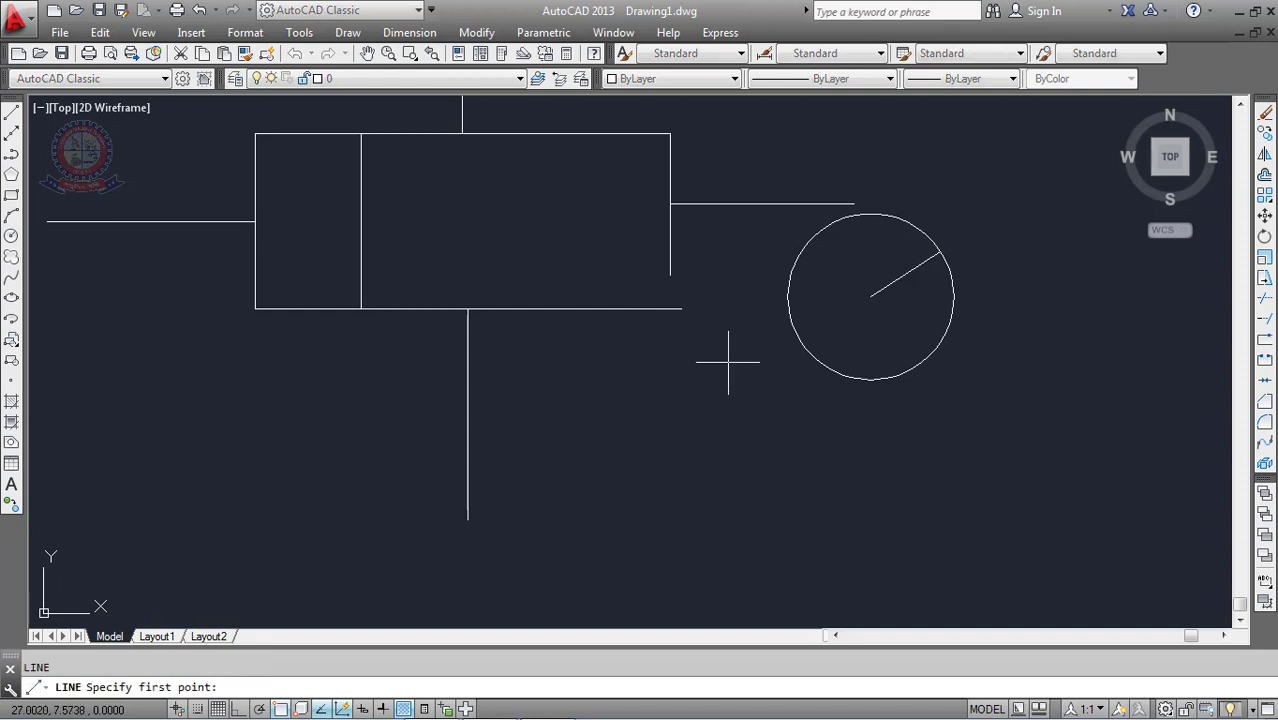
Draw a second radius from the circle's centre down to its bottom edge
click(871, 296)
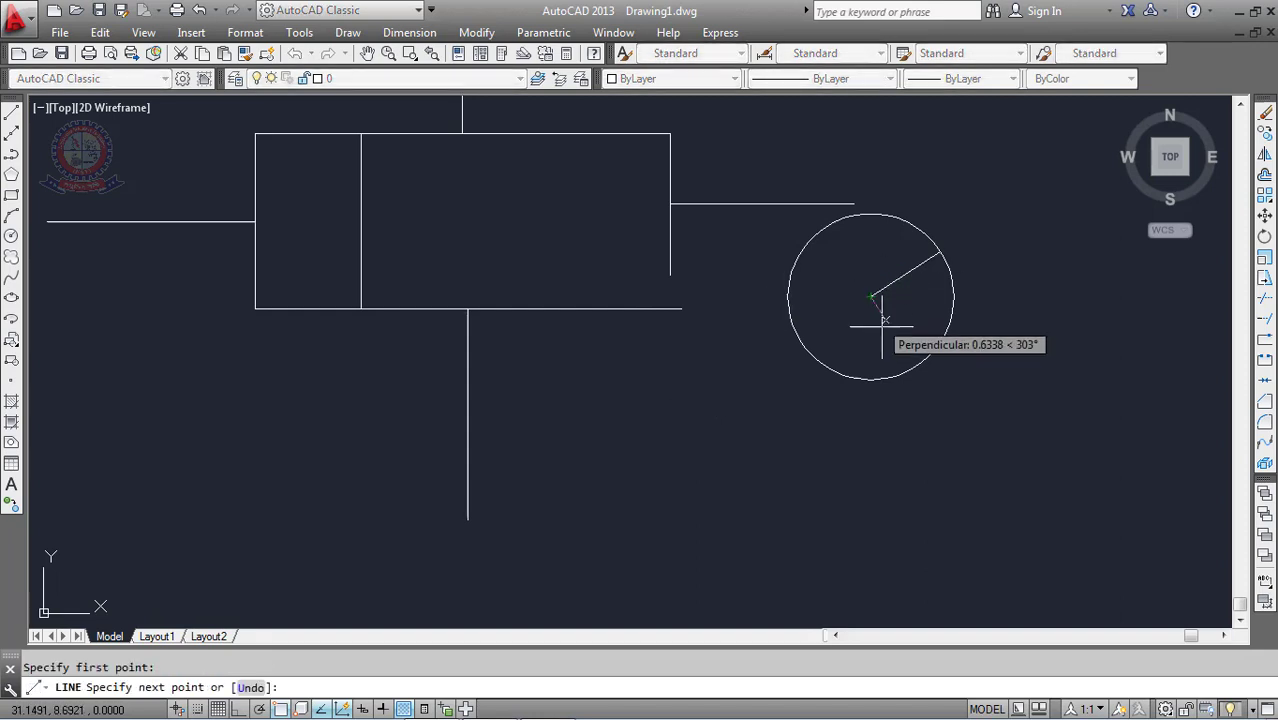
click(886, 378)
key(Escape)
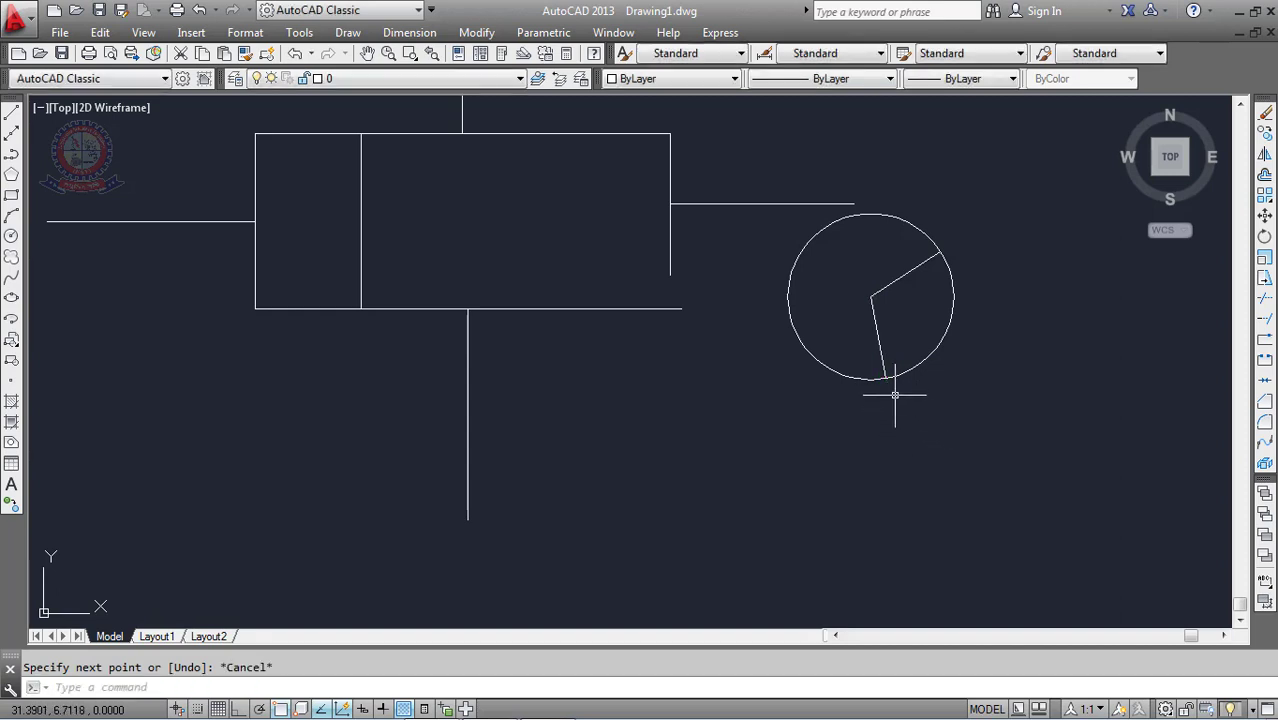
Draw a line from that radius's midpoint perpendicular out to the circle, then recentre the view
text(l)
key(Return)
click(879, 337)
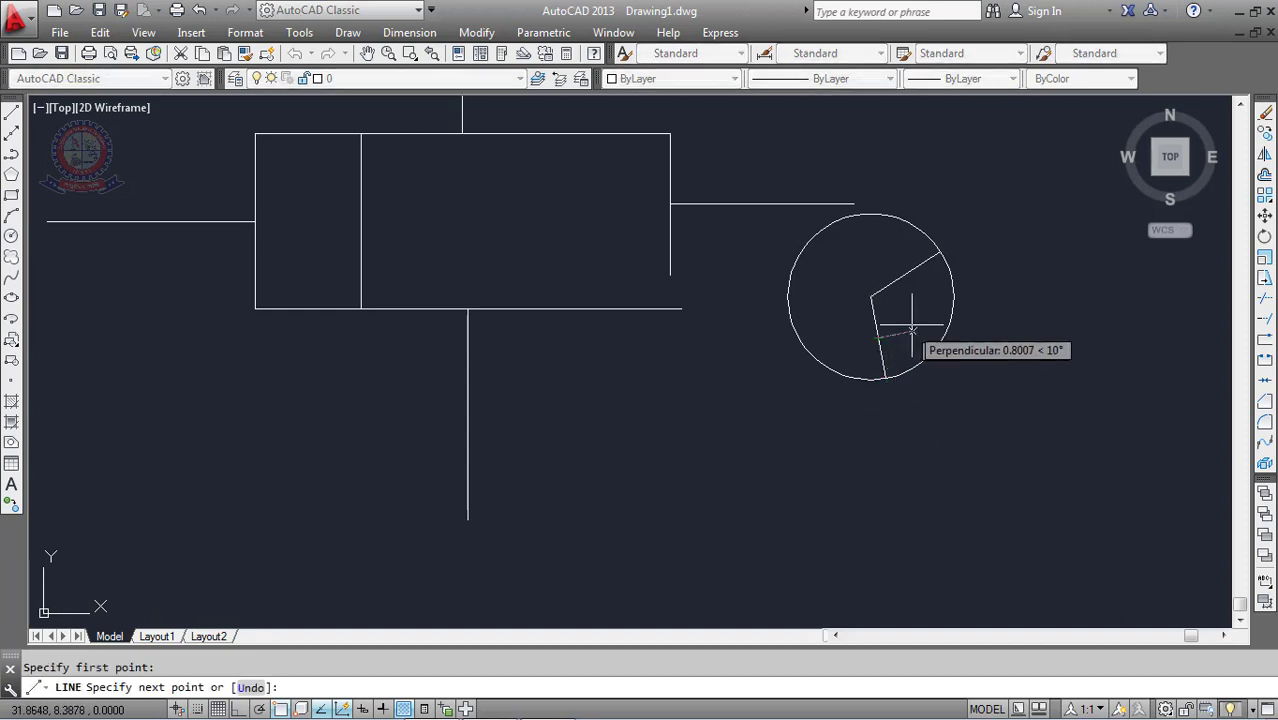
click(951, 304)
key(Escape)
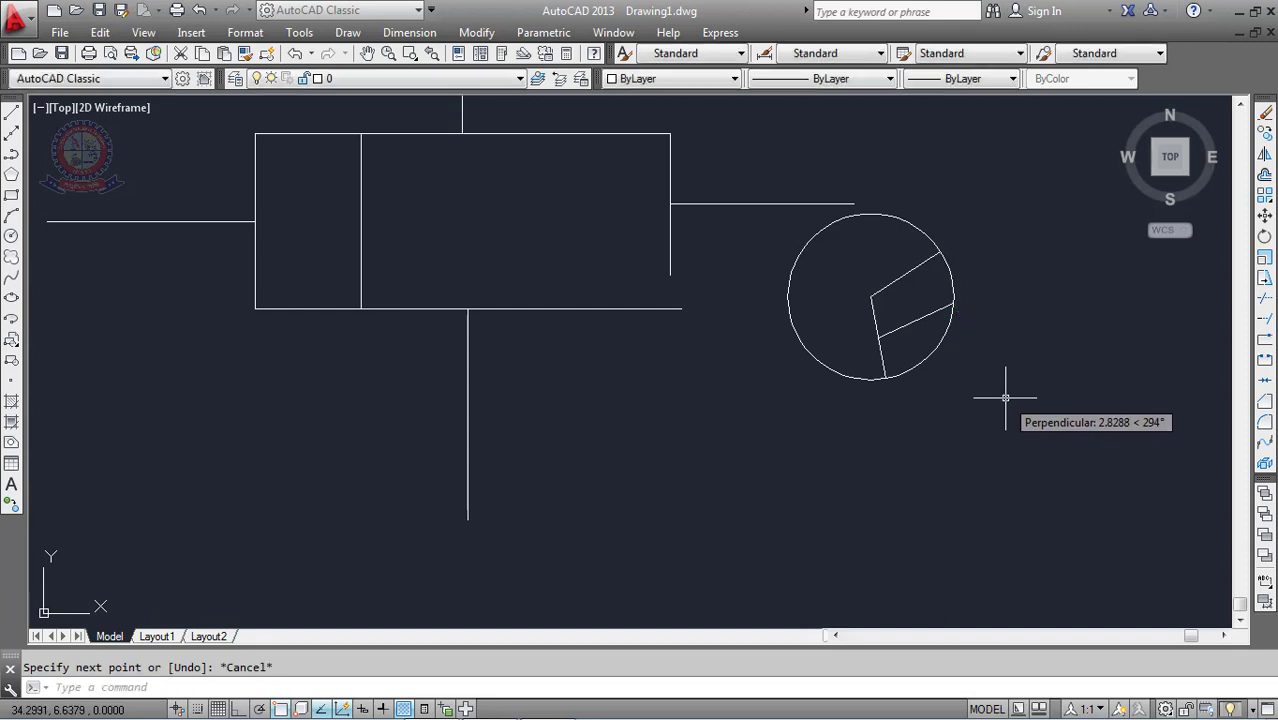
scroll(930, 354, up, 3)
scroll(930, 354, down, 3)
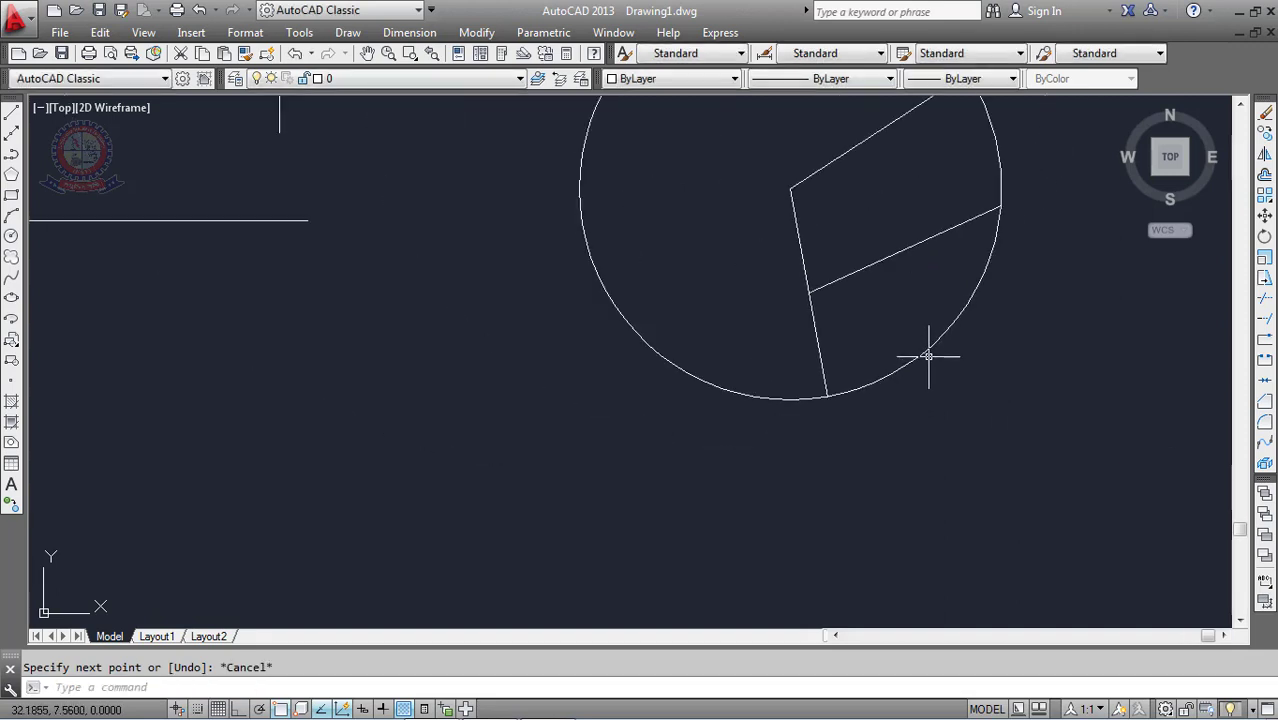
scroll(897, 307, up, 4)
scroll(897, 307, down, 4)
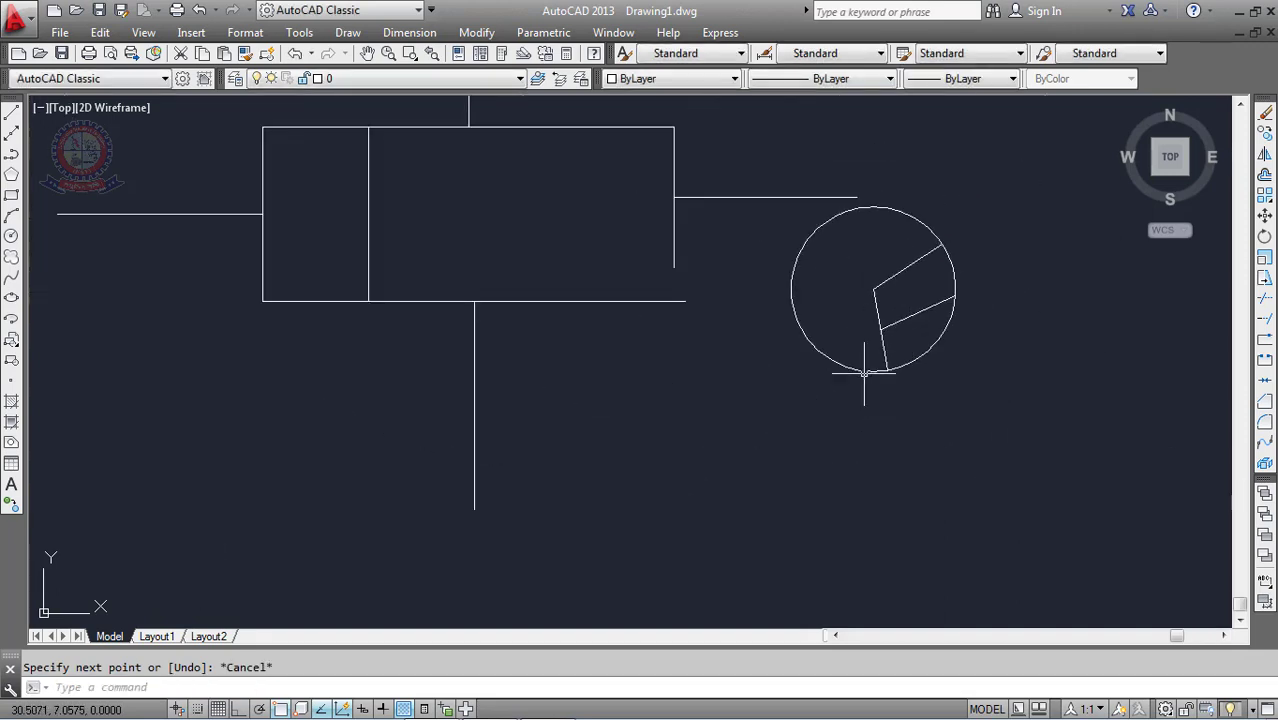
middle_drag(835, 391, 752, 436)
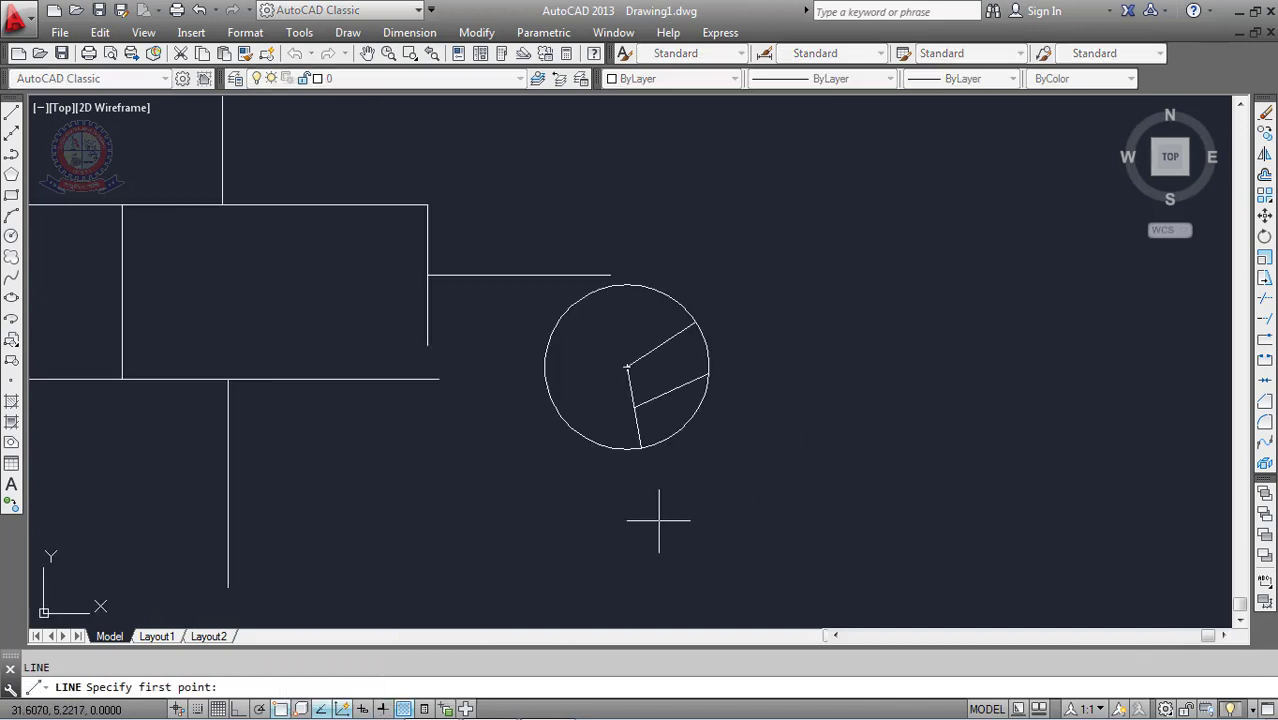
Draw a diagonal line from below-left of the circle, tangent to its lower-right edge, extending up-right
click(563, 513)
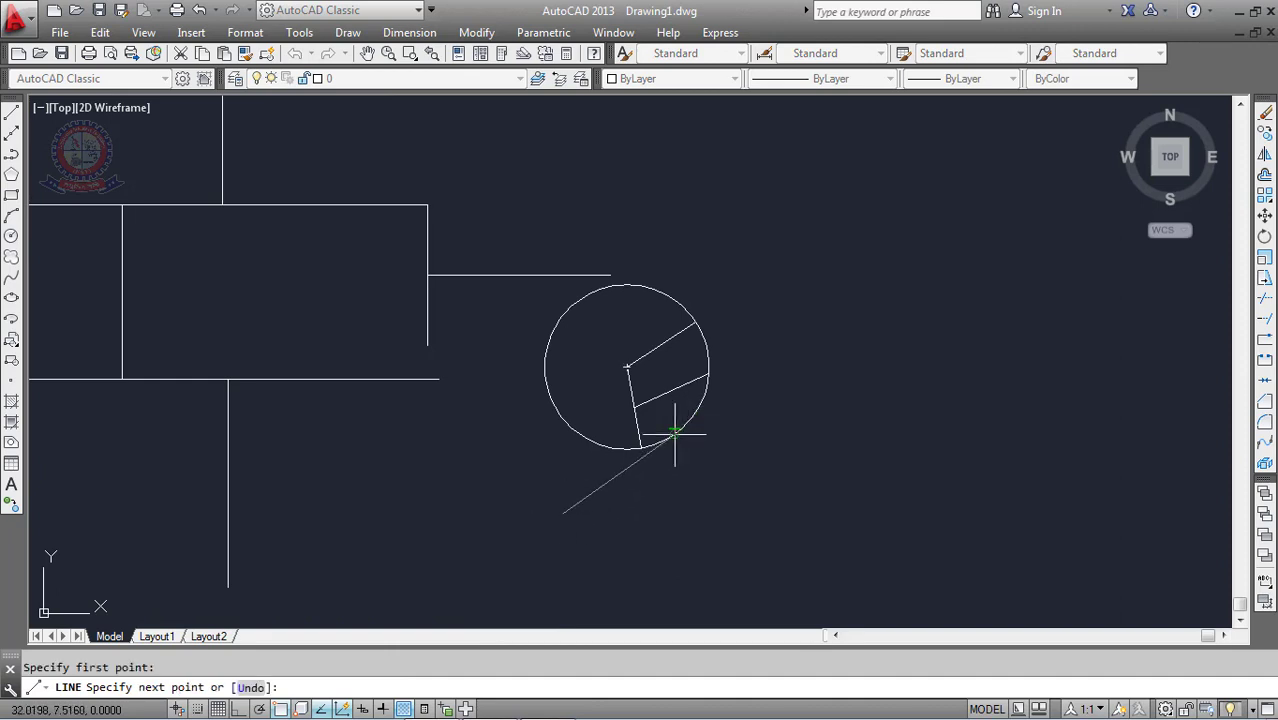
click(675, 433)
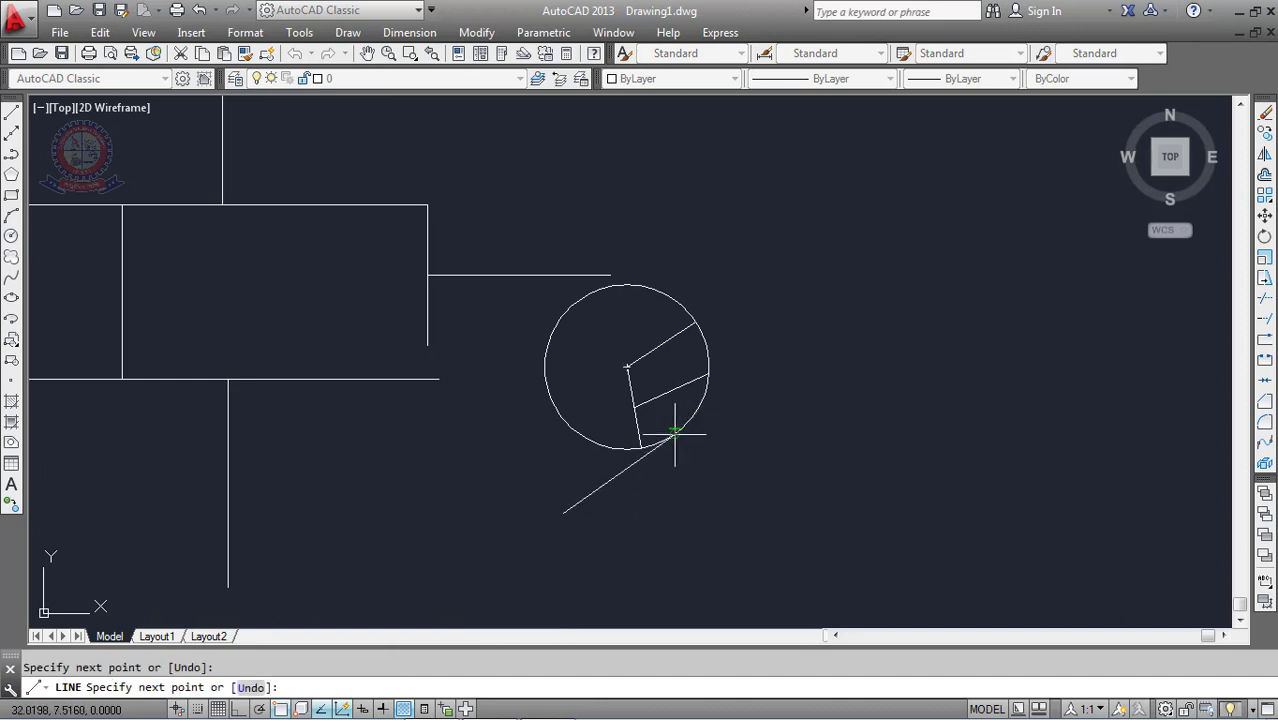
click(808, 330)
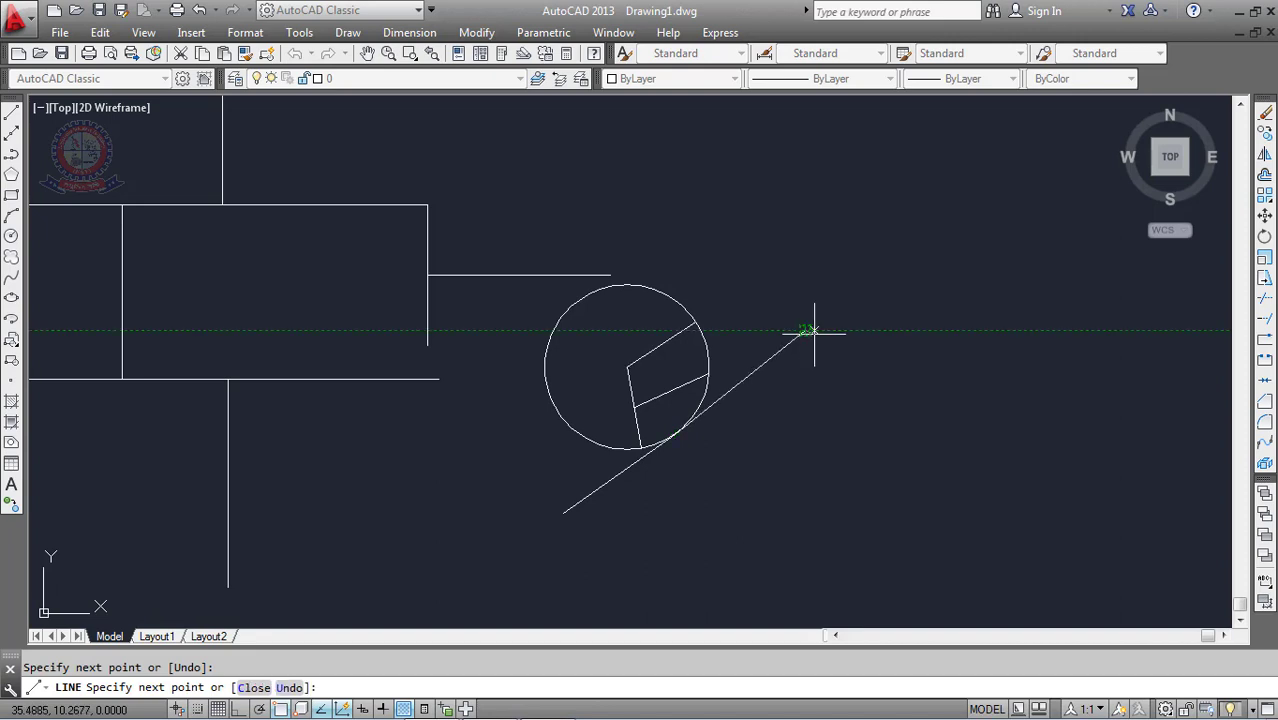
key(Escape)
scroll(682, 432, up, 4)
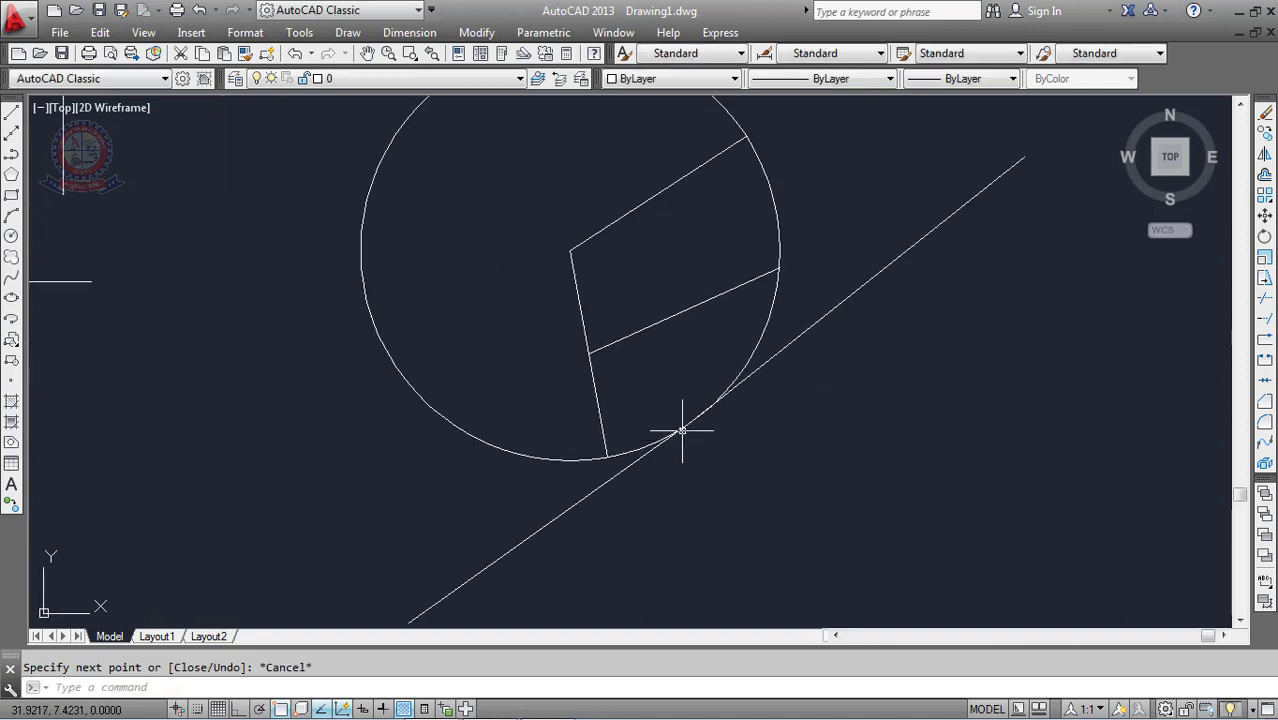
scroll(682, 432, up, 6)
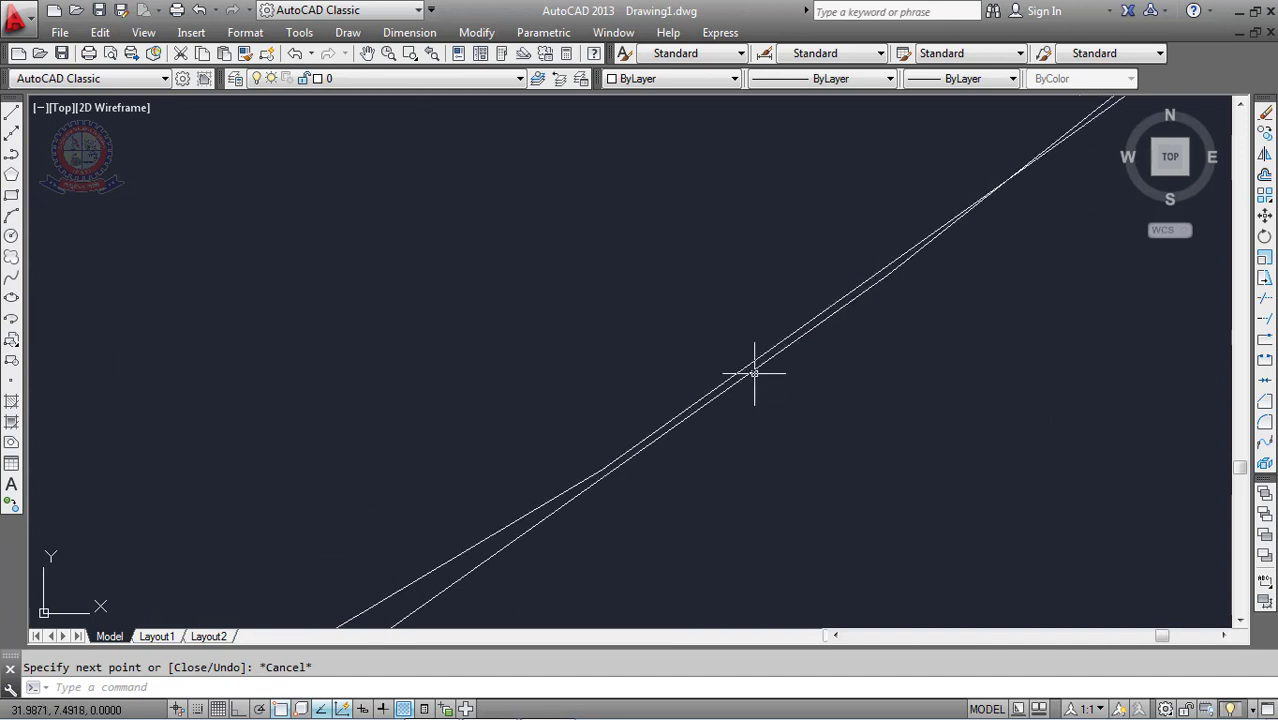
middle_drag(981, 214, 764, 365)
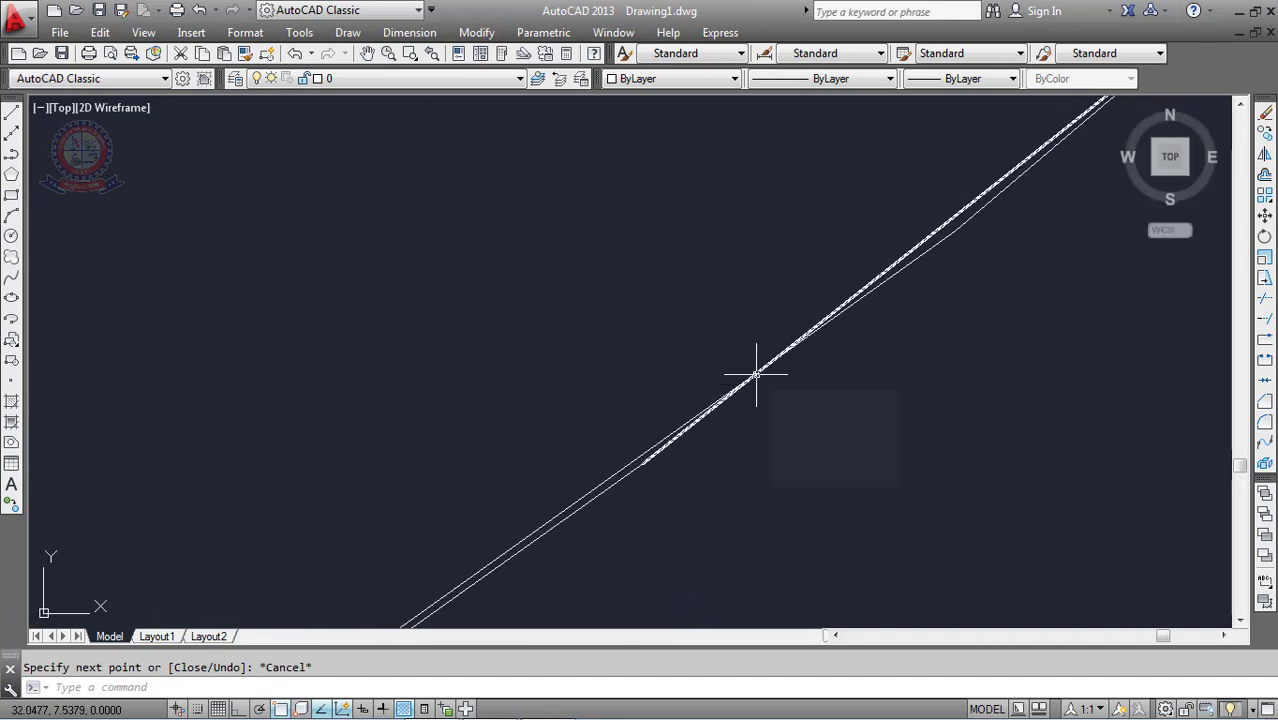
scroll(756, 375, down, 8)
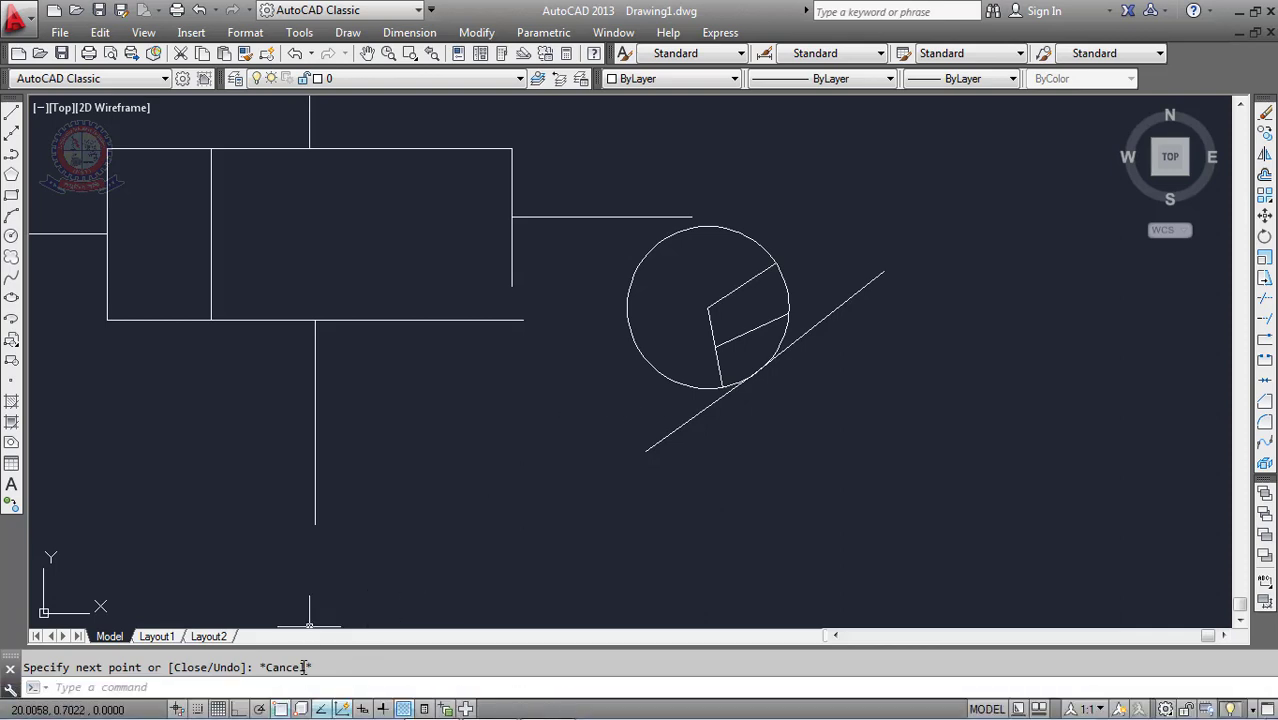
right_click(282, 710)
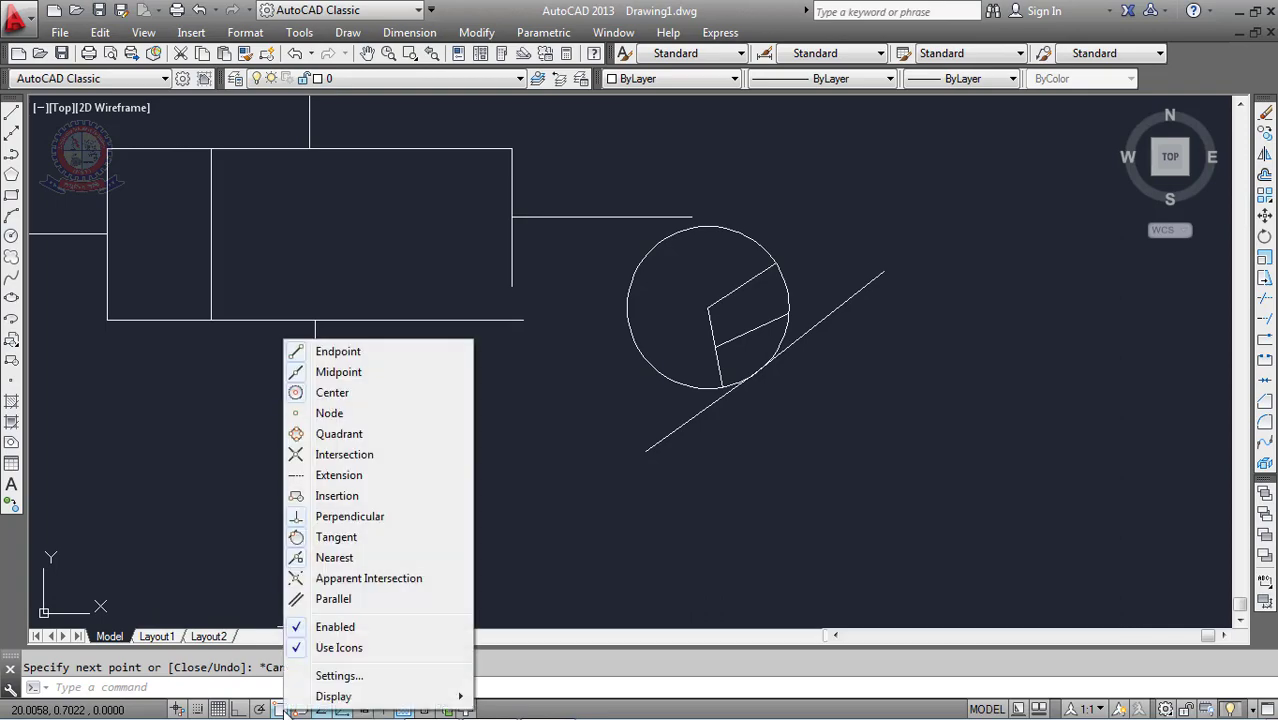
click(339, 676)
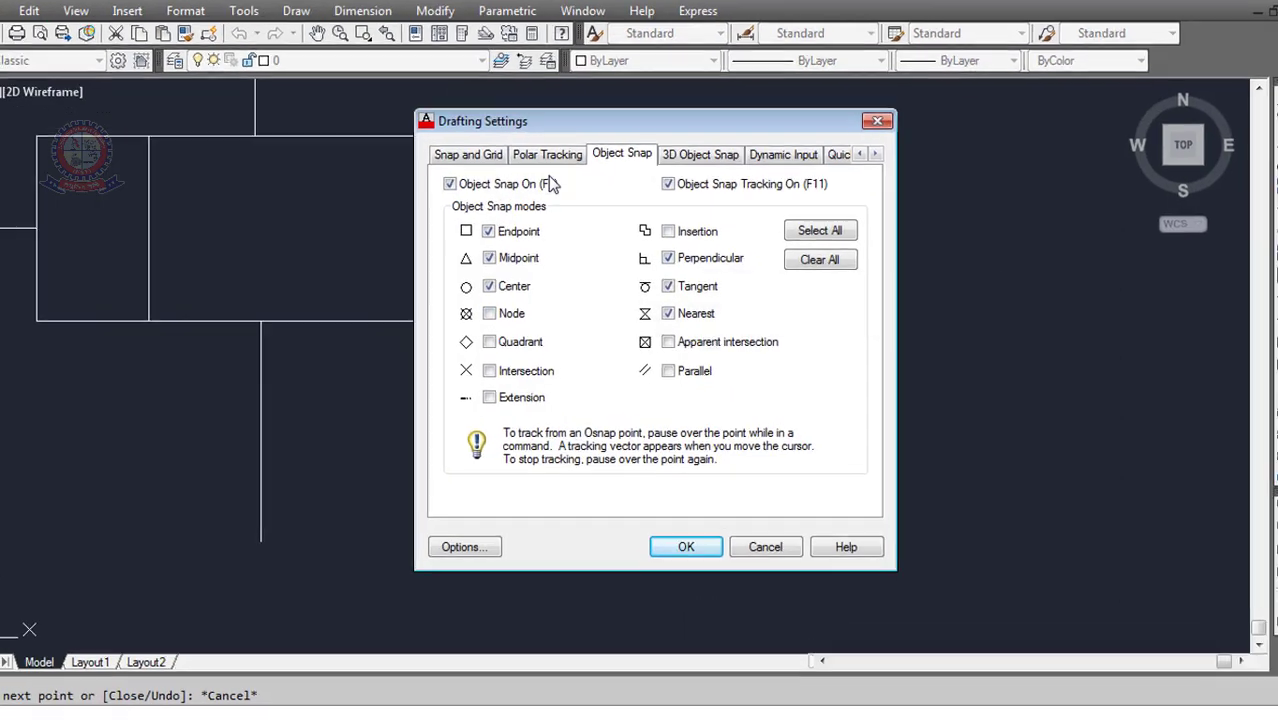
click(588, 166)
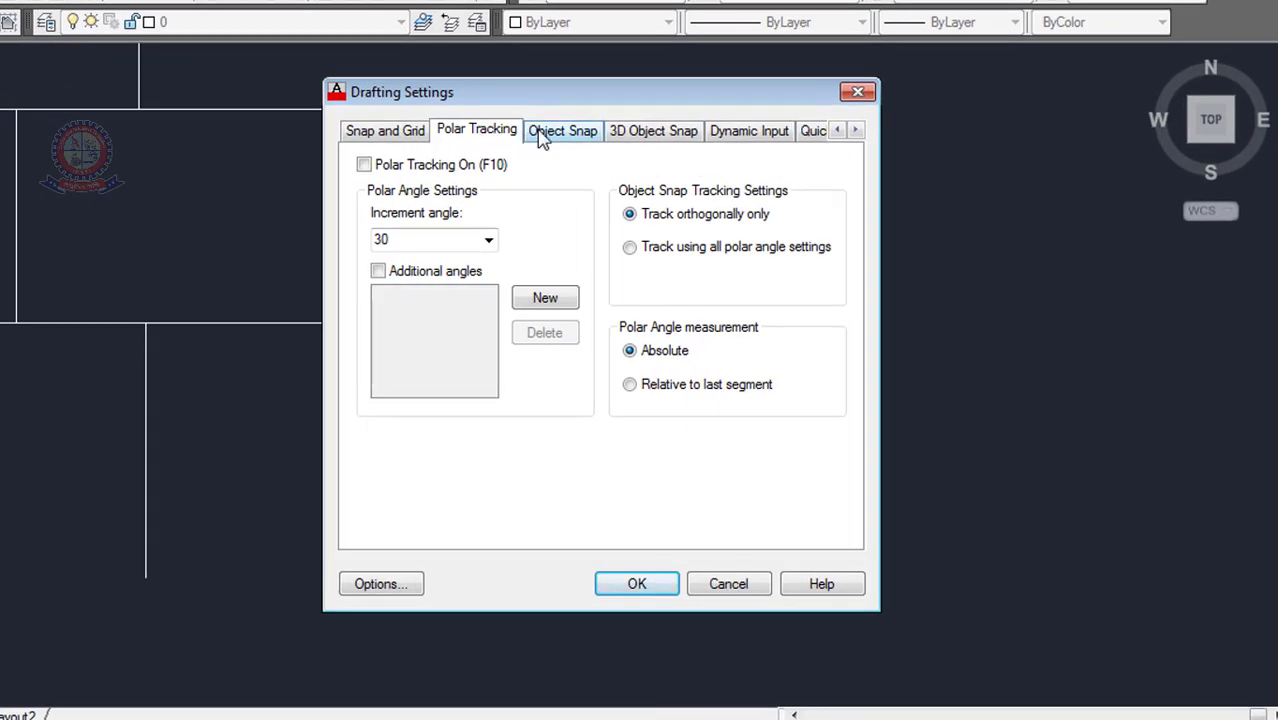
click(542, 137)
click(639, 146)
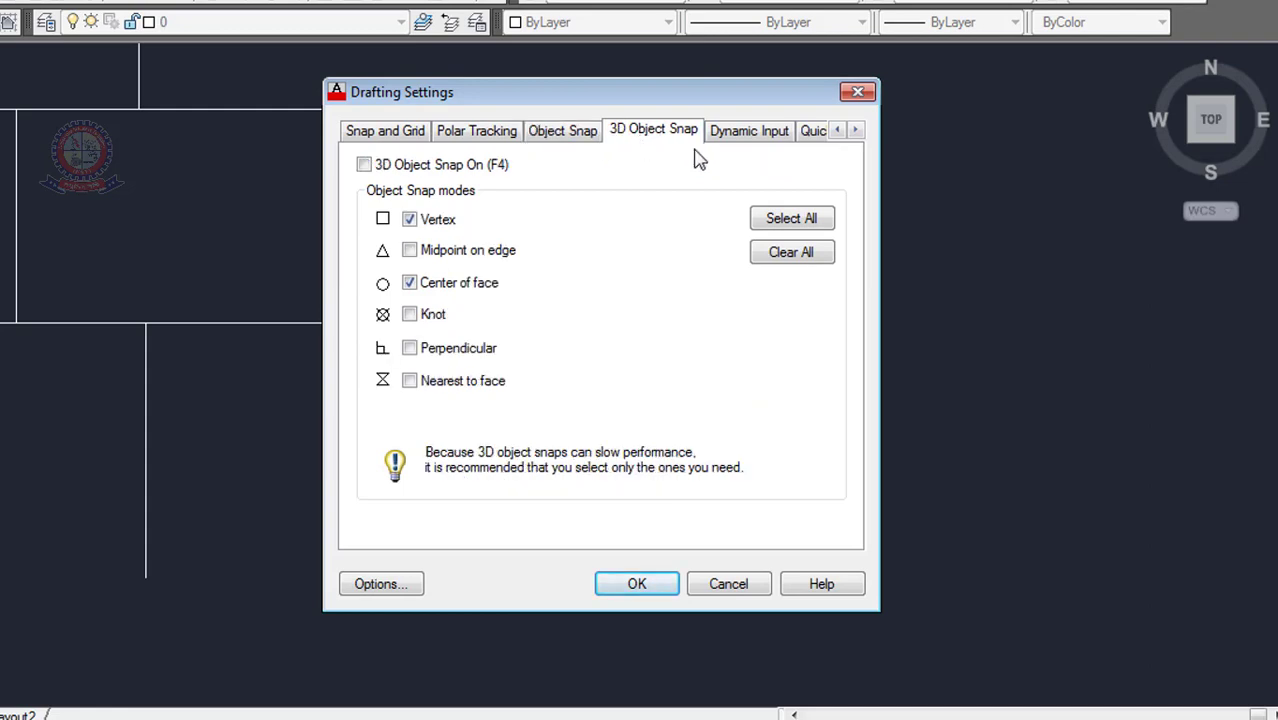
click(727, 137)
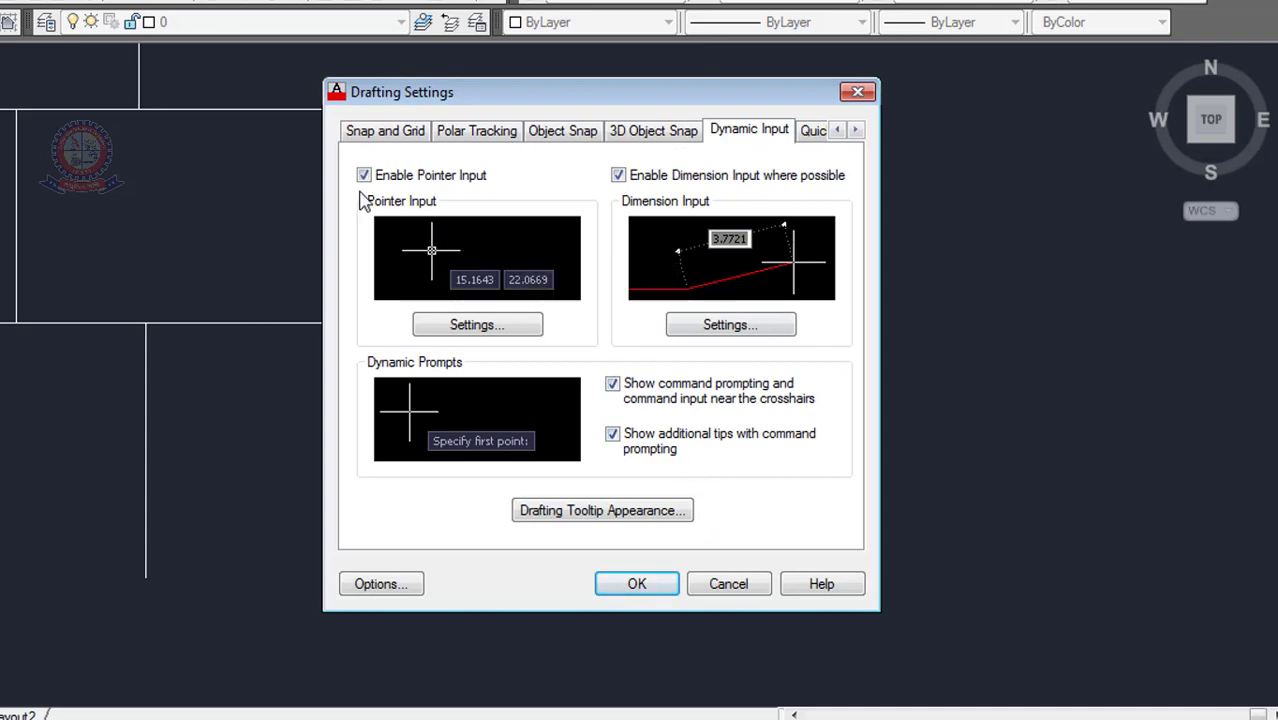
click(633, 584)
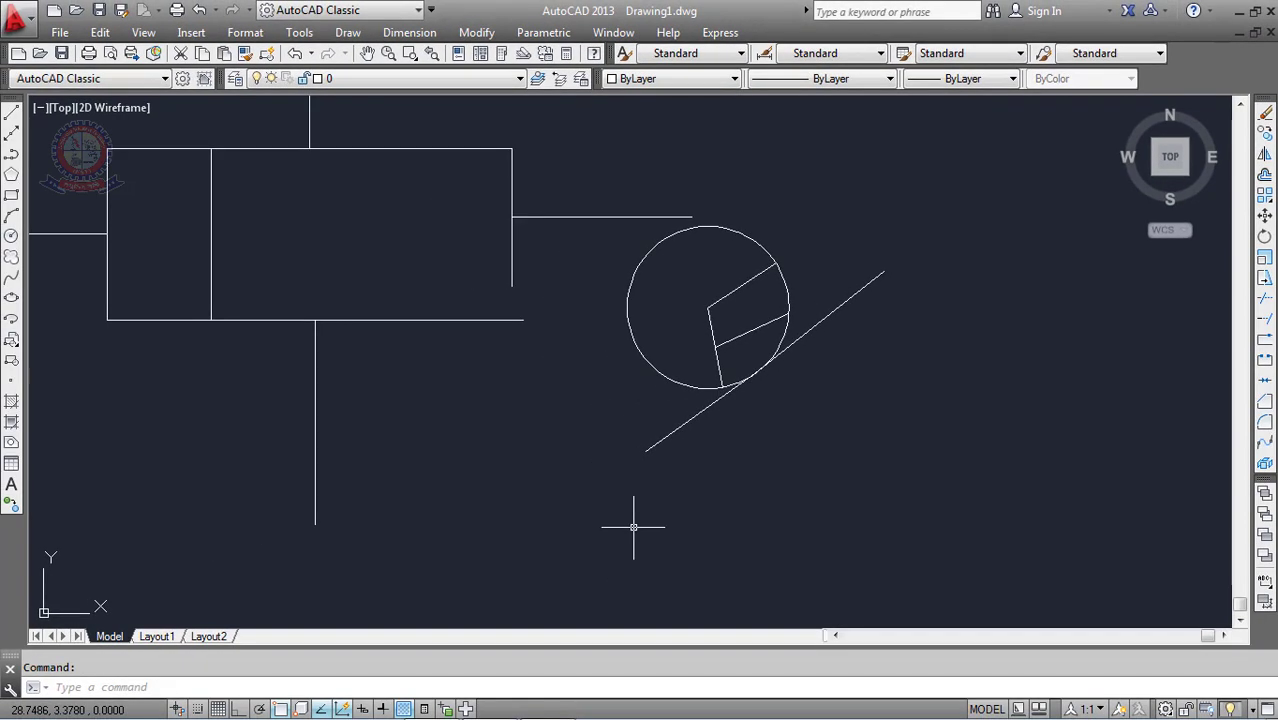
Clear the half-typed H, switch on Dynamic Input (F12), and type L at the crosshair
text(h)
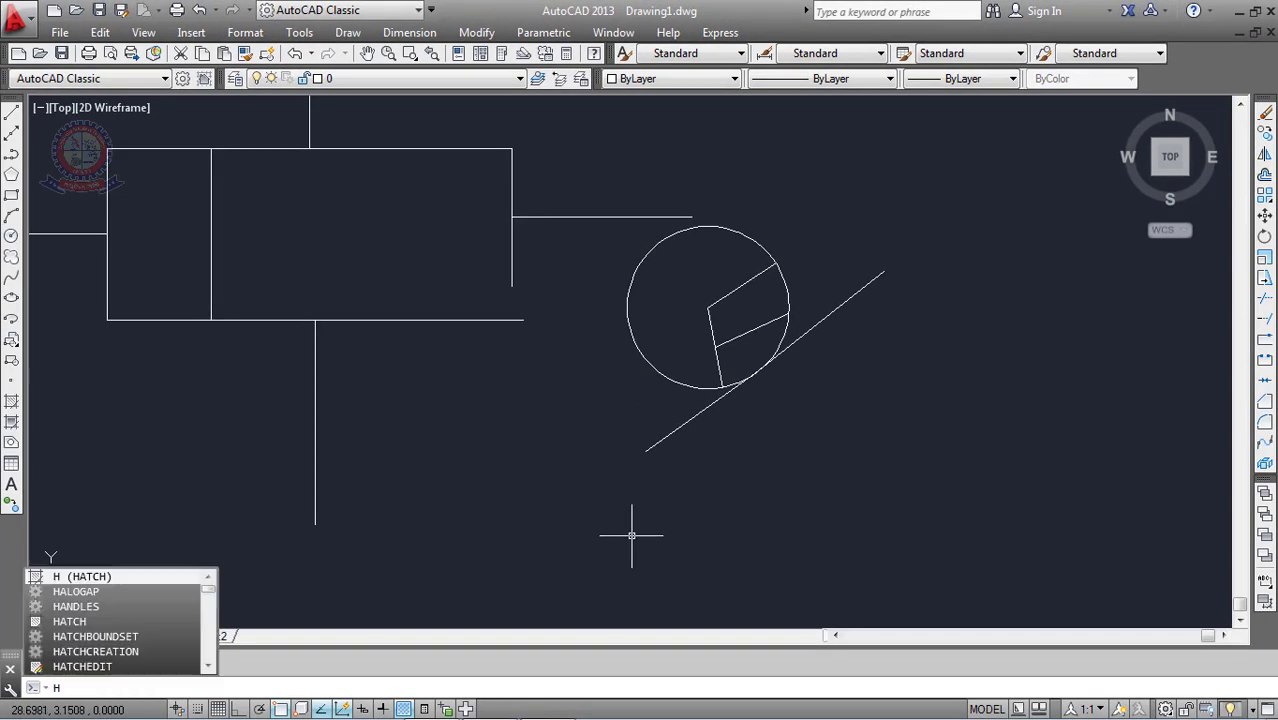
key(BackSpace)
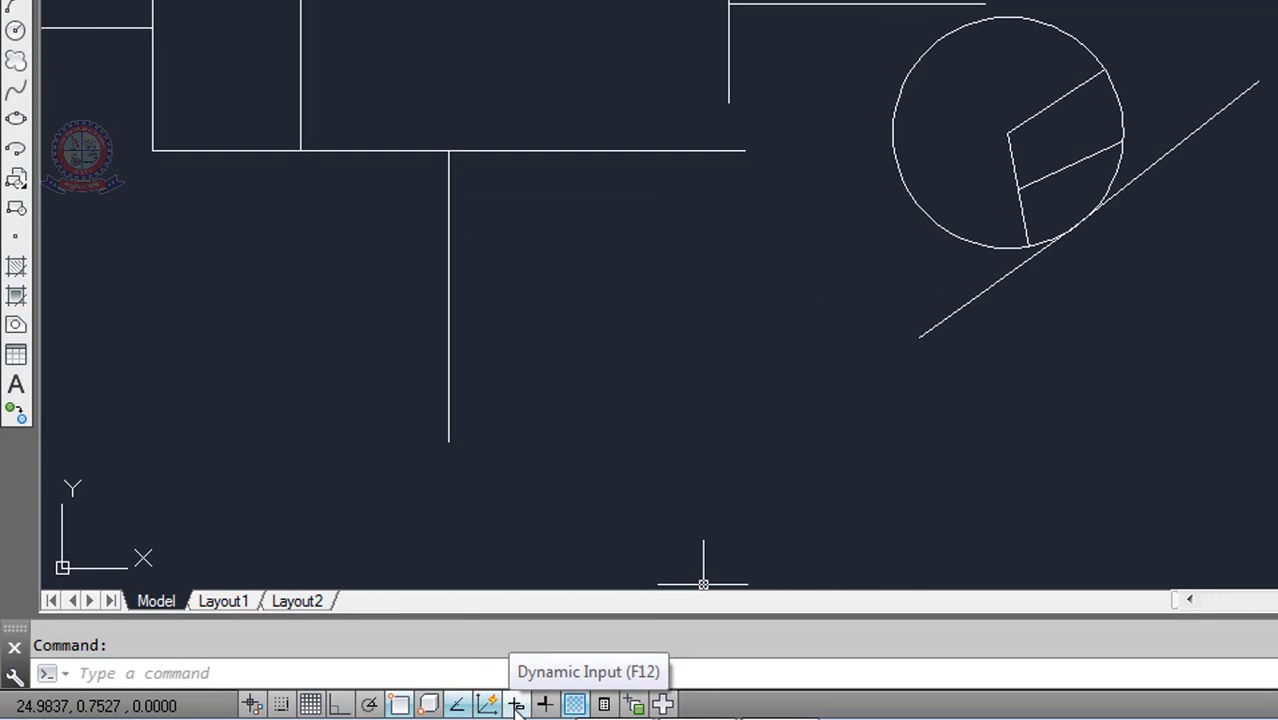
click(517, 706)
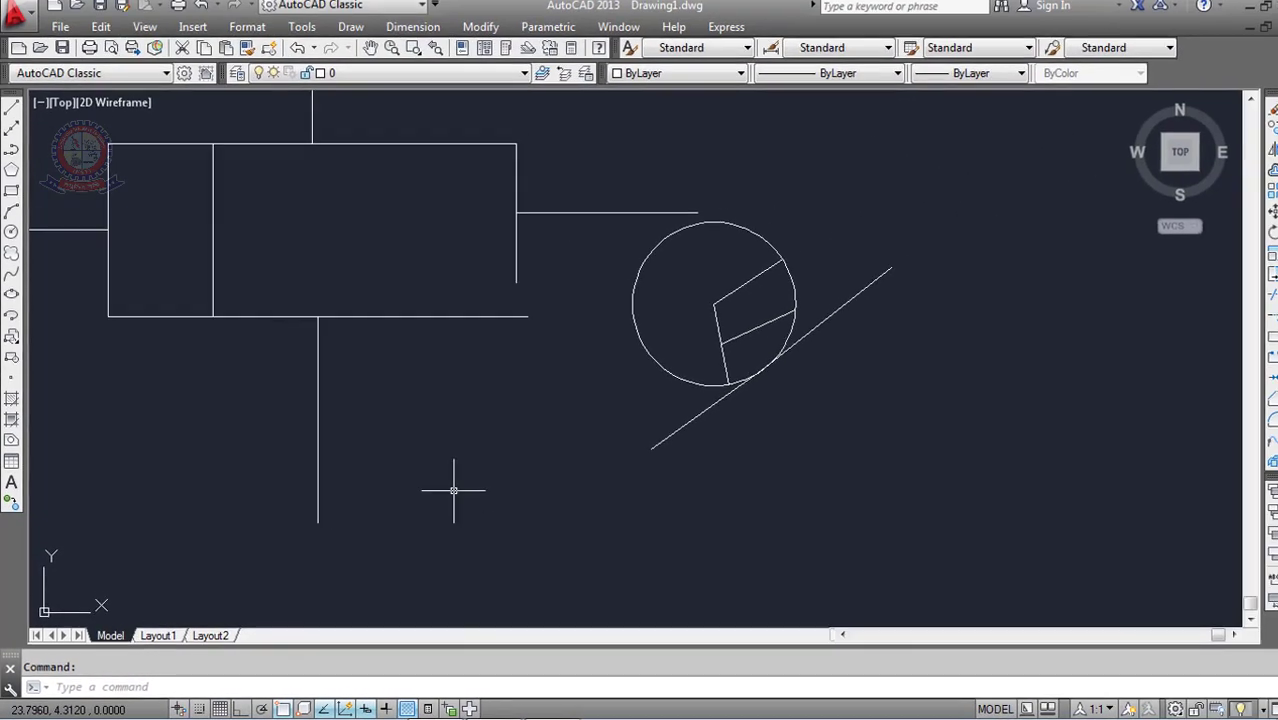
text(L)
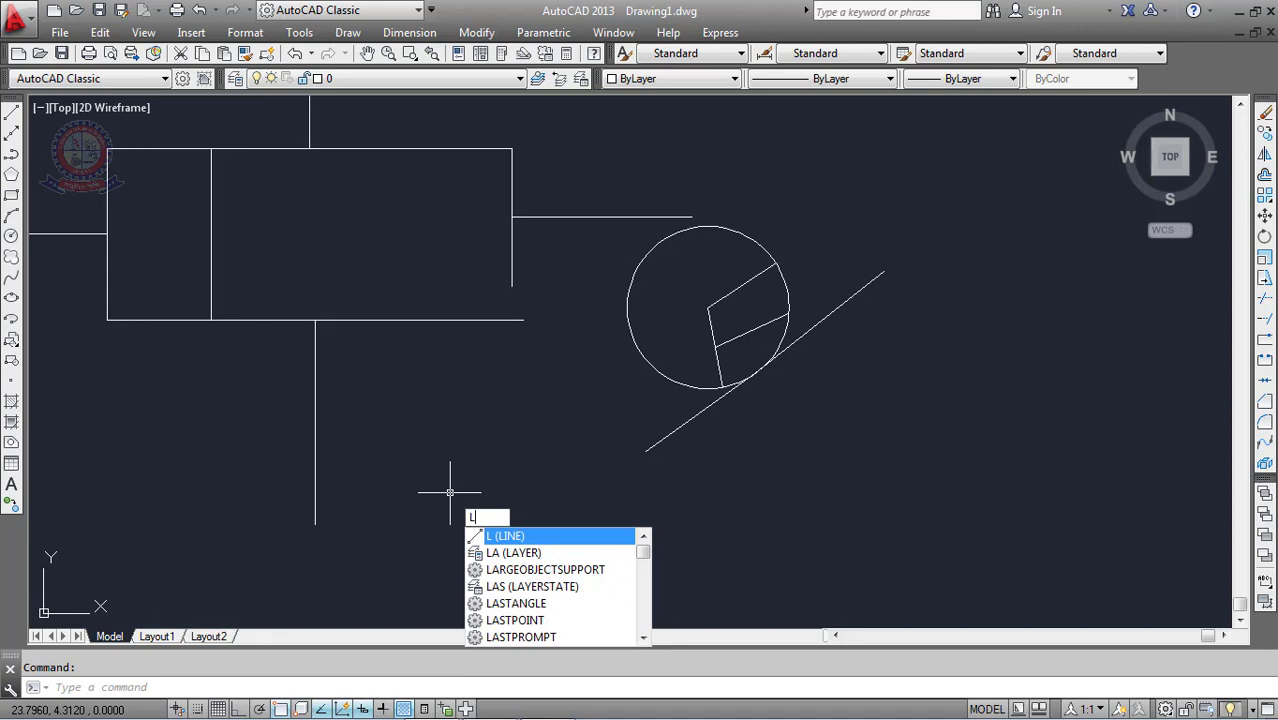
Start the LINE command from dynamic input so it prompts for the first point
text(INE)
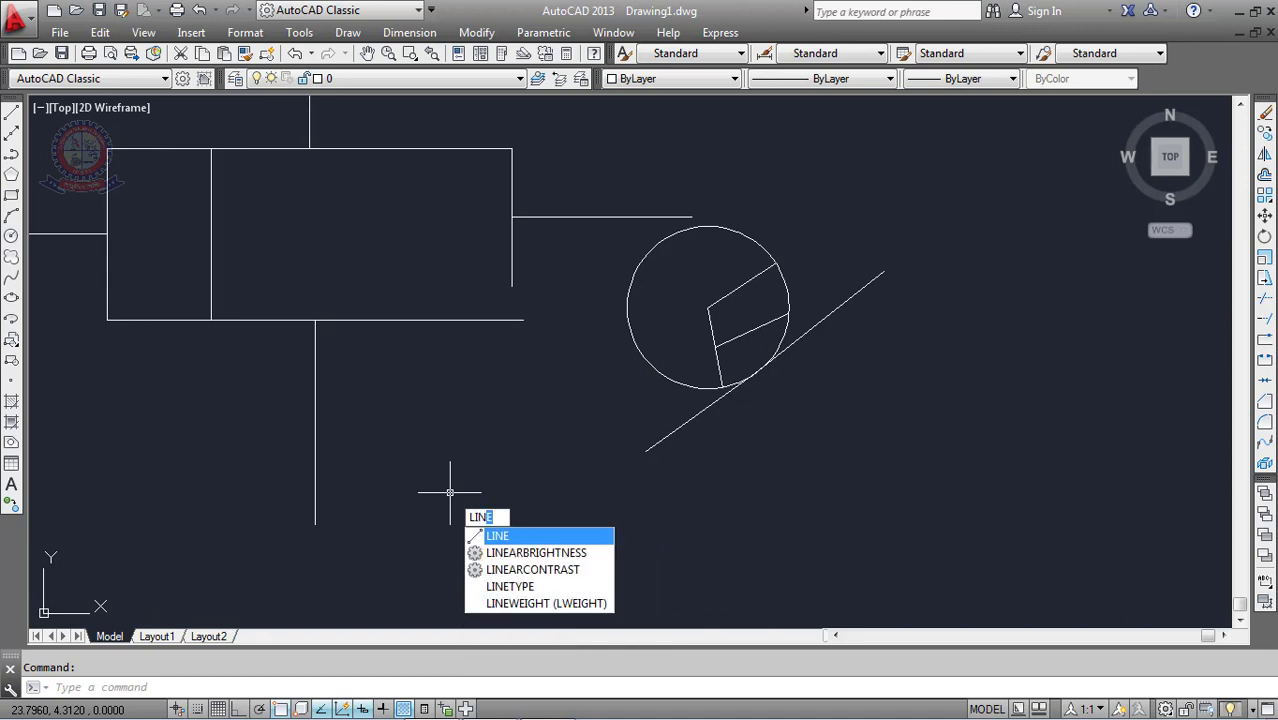
key(Return)
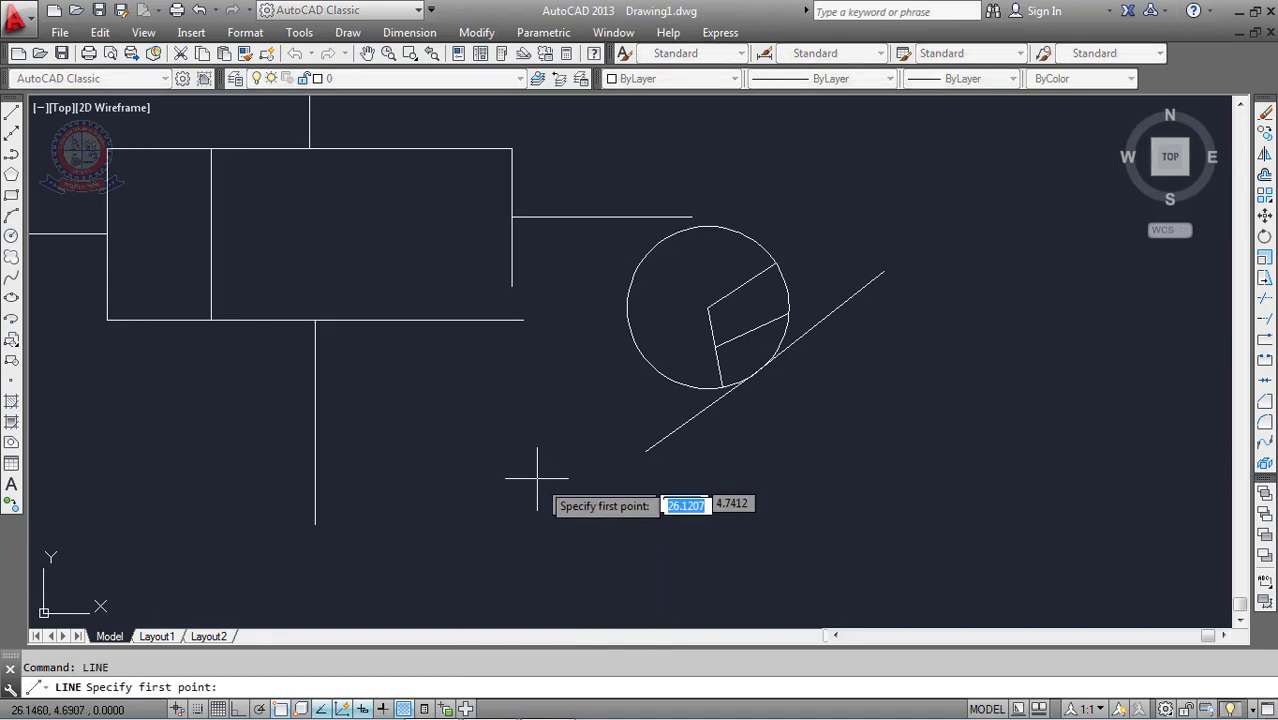